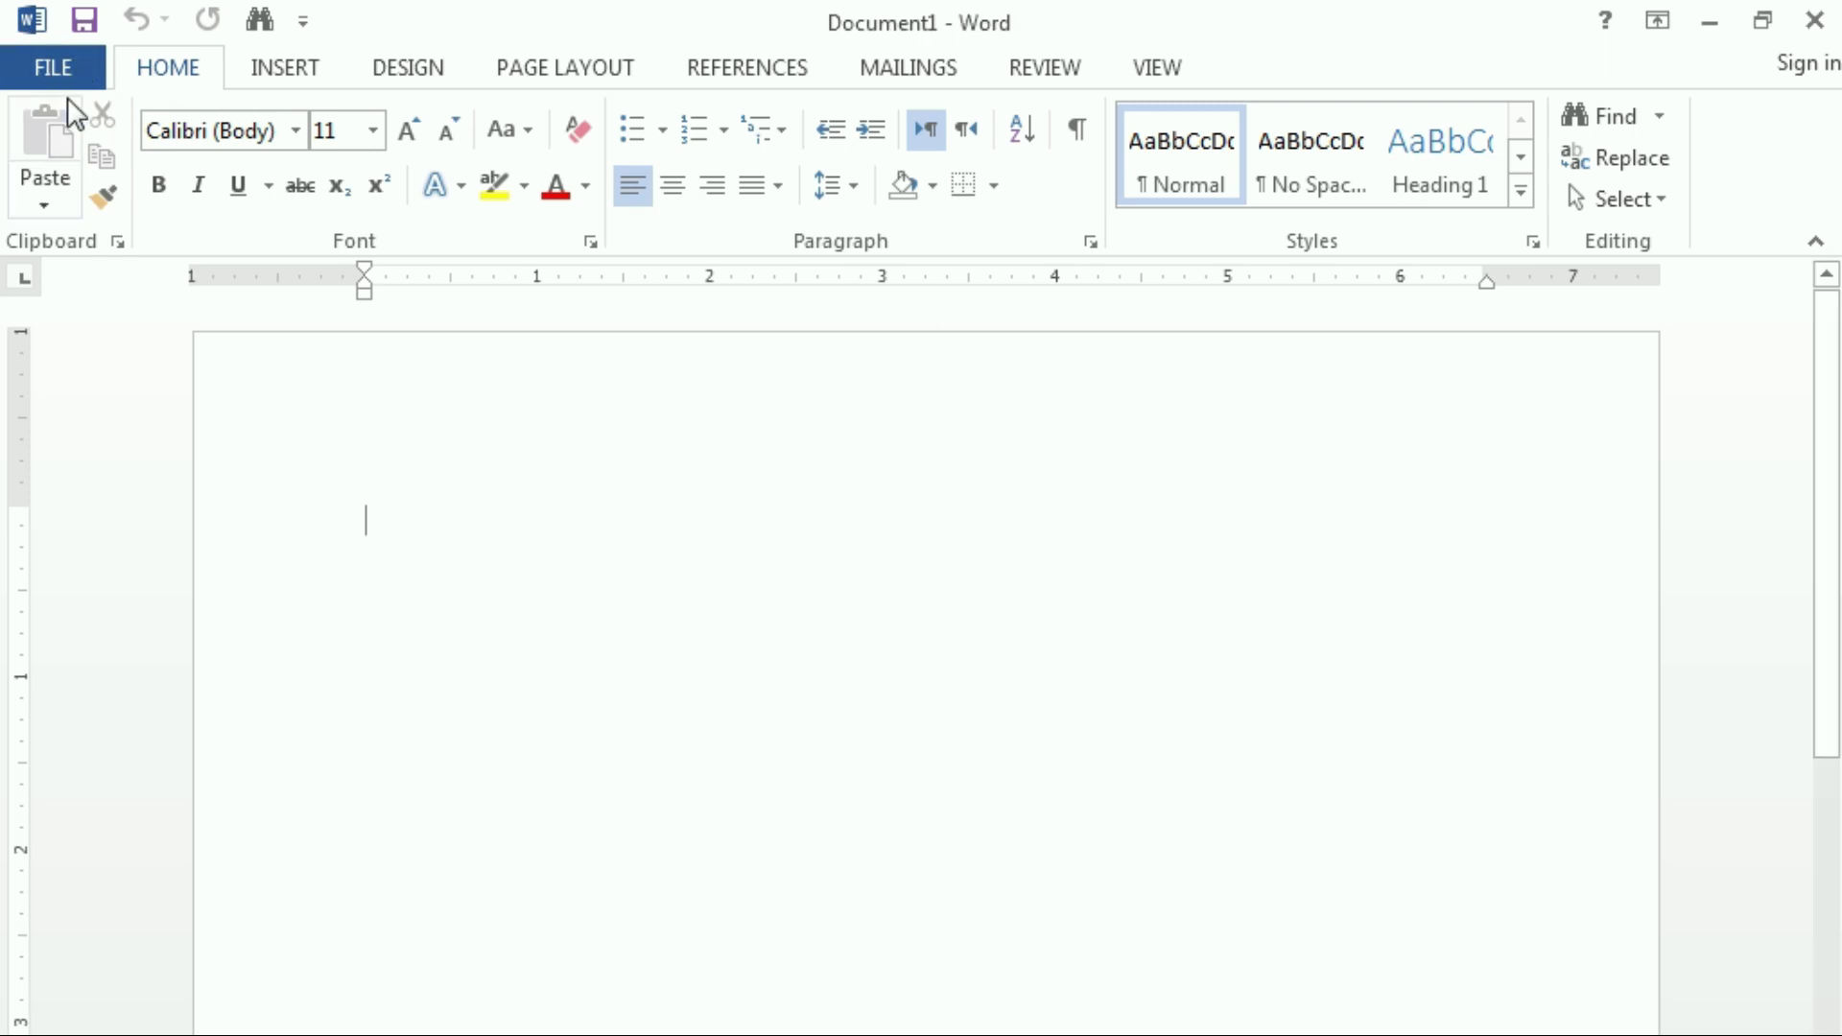
# Step: Type an introductory sentence about Lunar Computer College with the author's name, then add an empty line
pyautogui.click(67, 66)
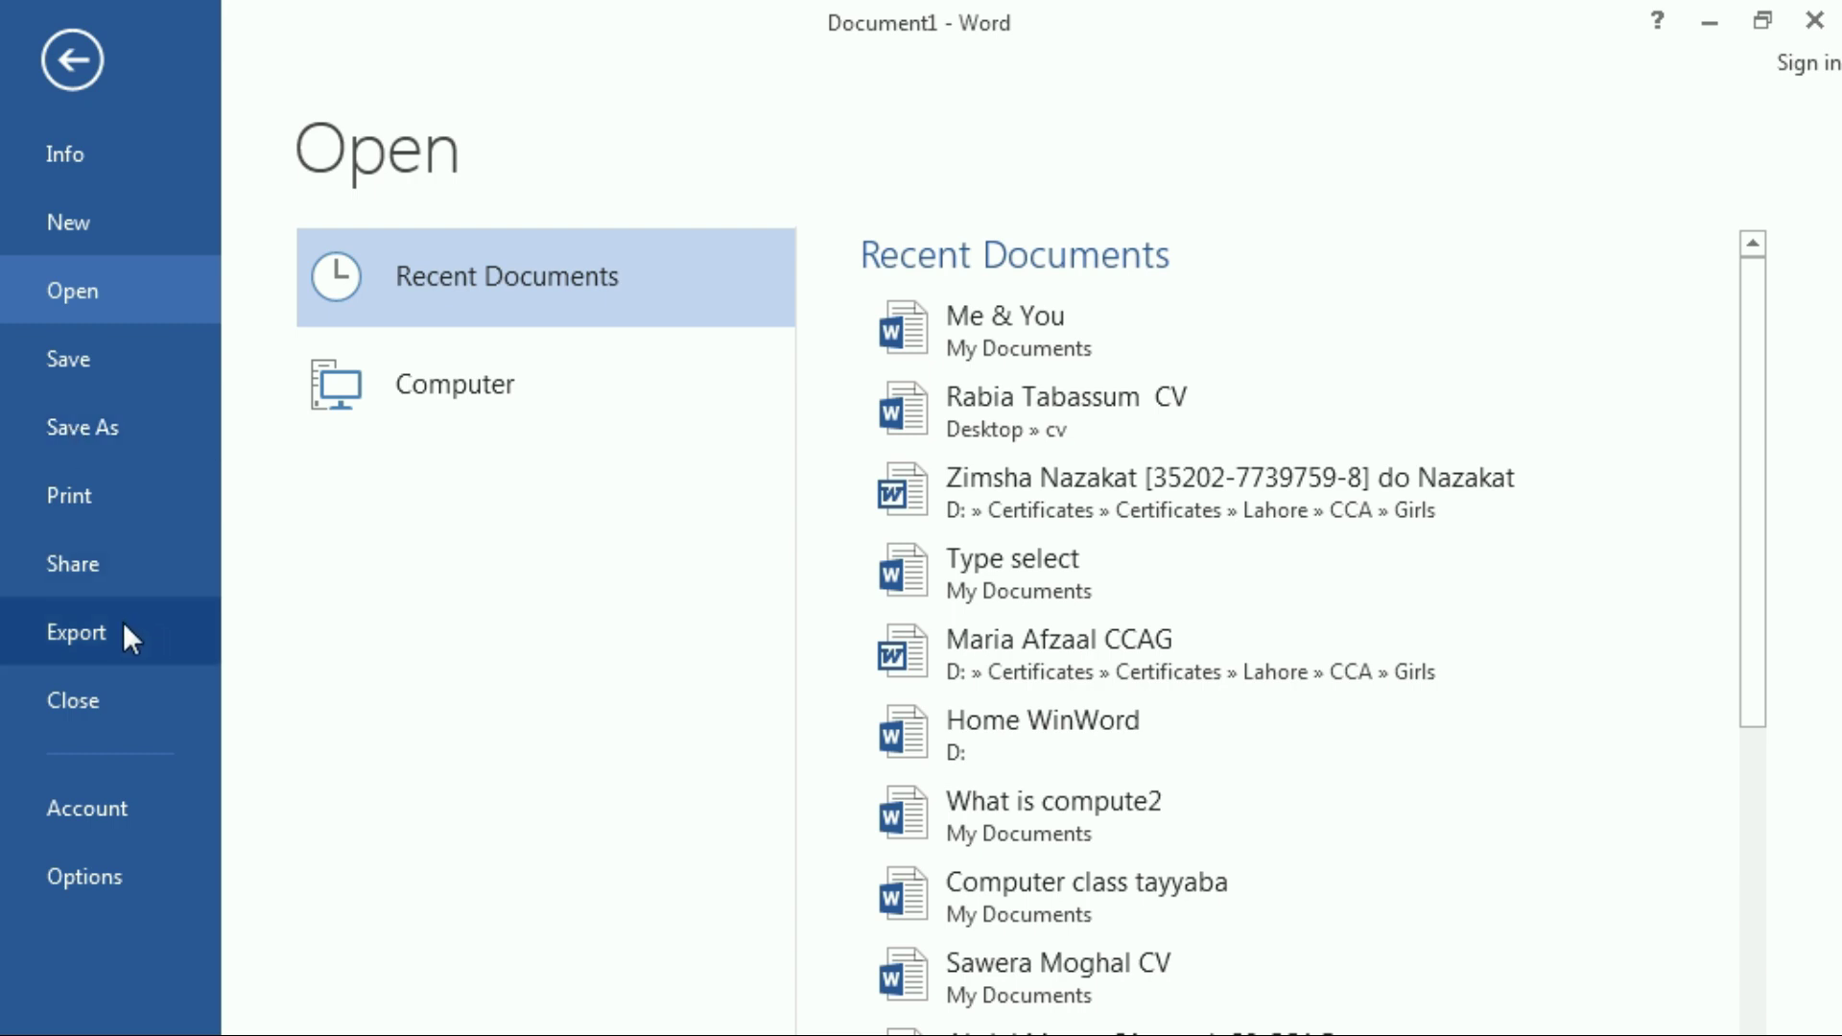
pyautogui.press('Escape')
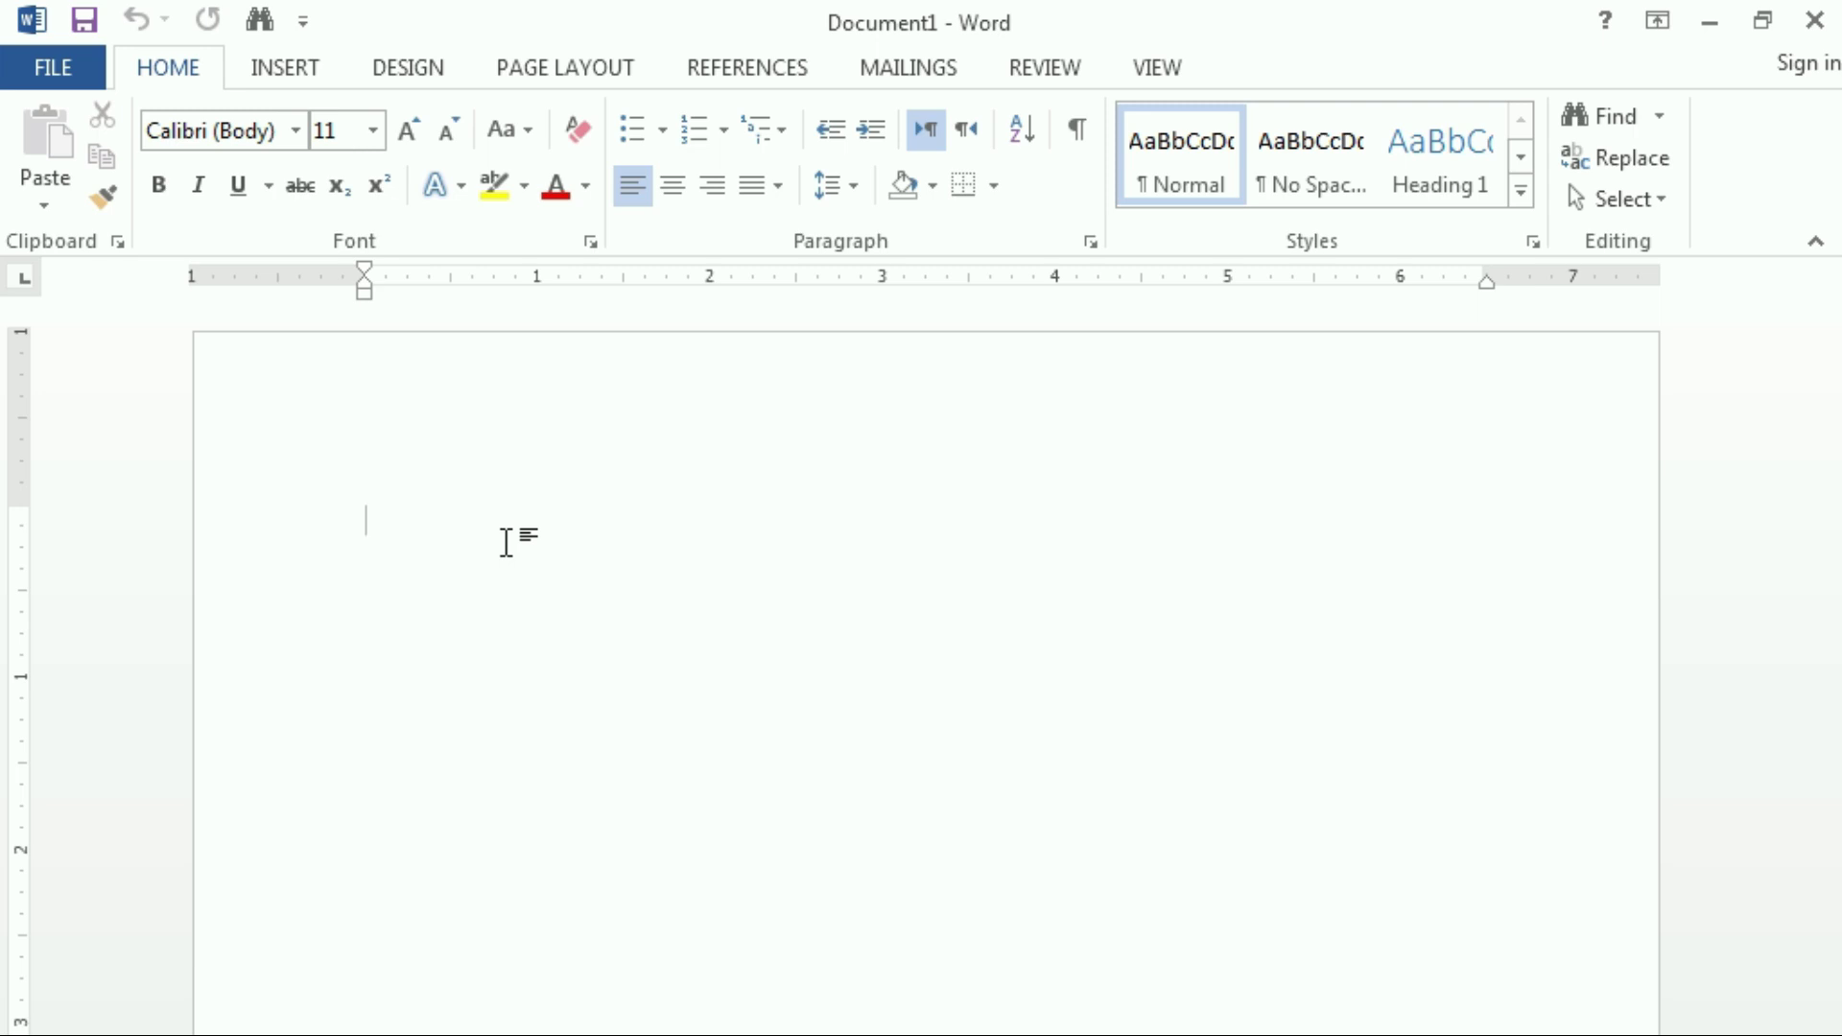
pyautogui.write('Th')
pyautogui.write('is is Lunar Computer College I am Rana Mehtab Alam.')
pyautogui.press('Return')
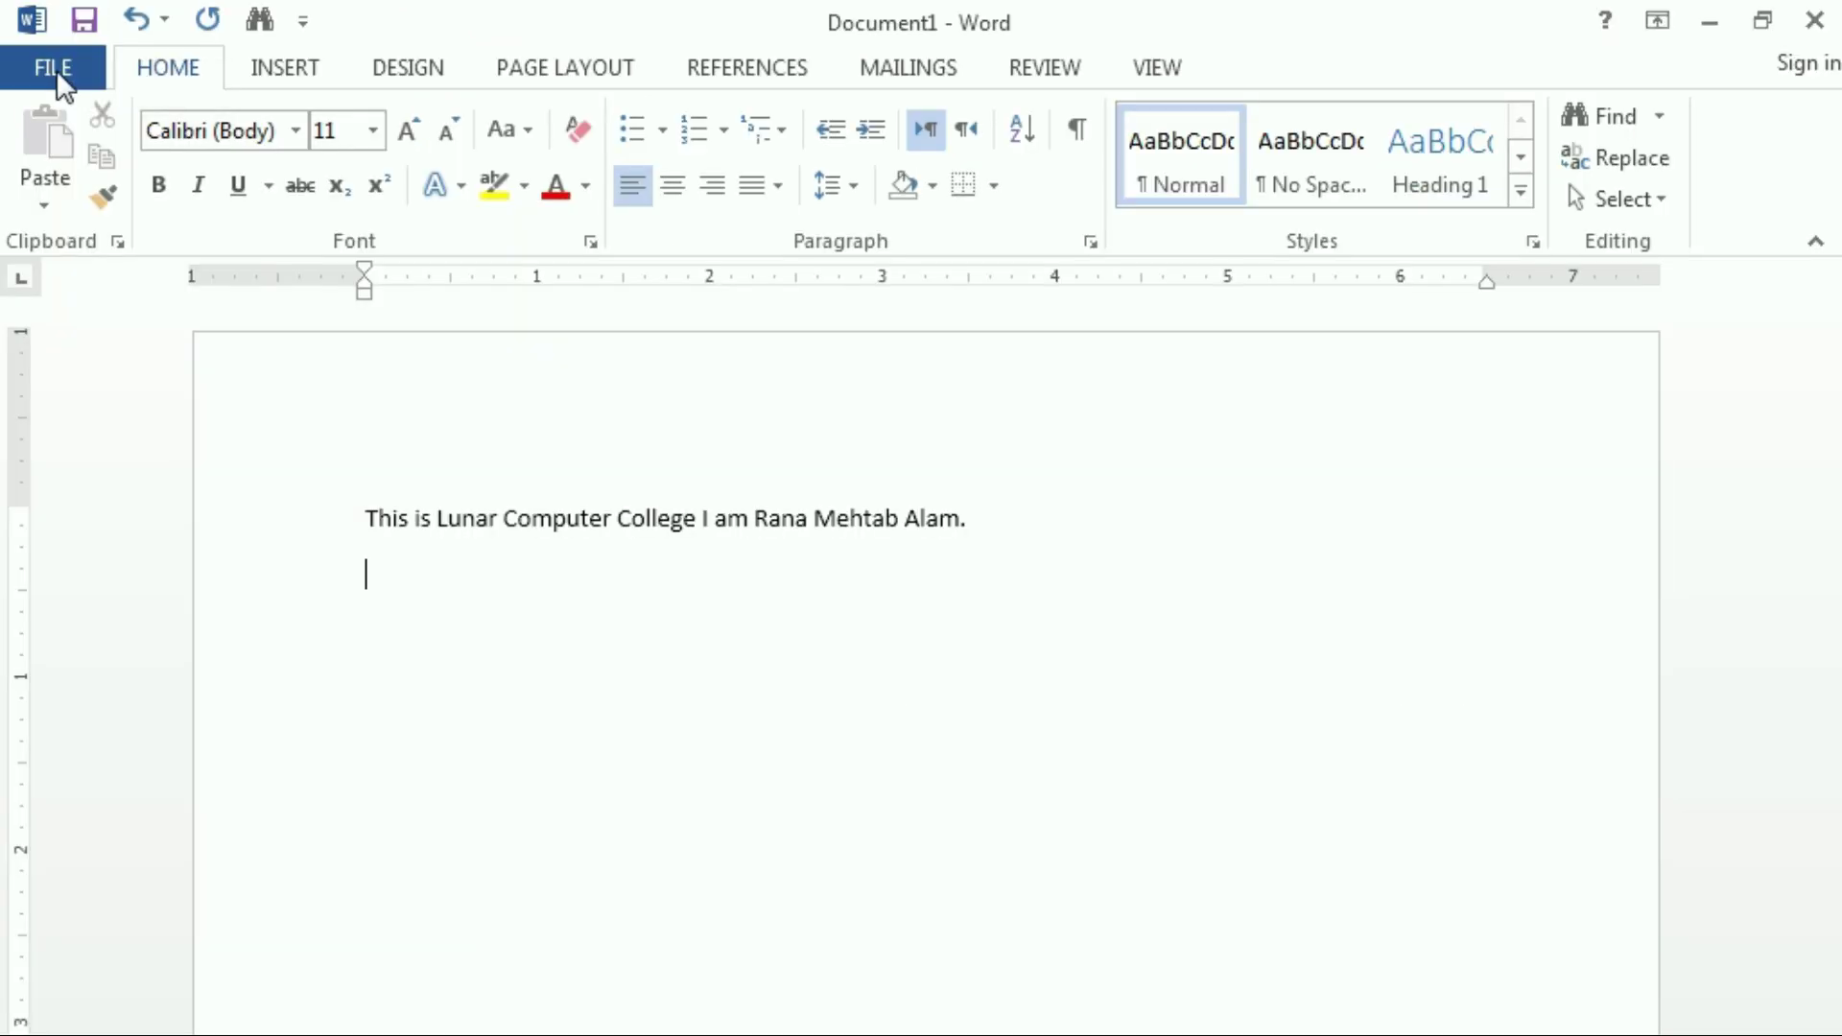
pyautogui.click(56, 69)
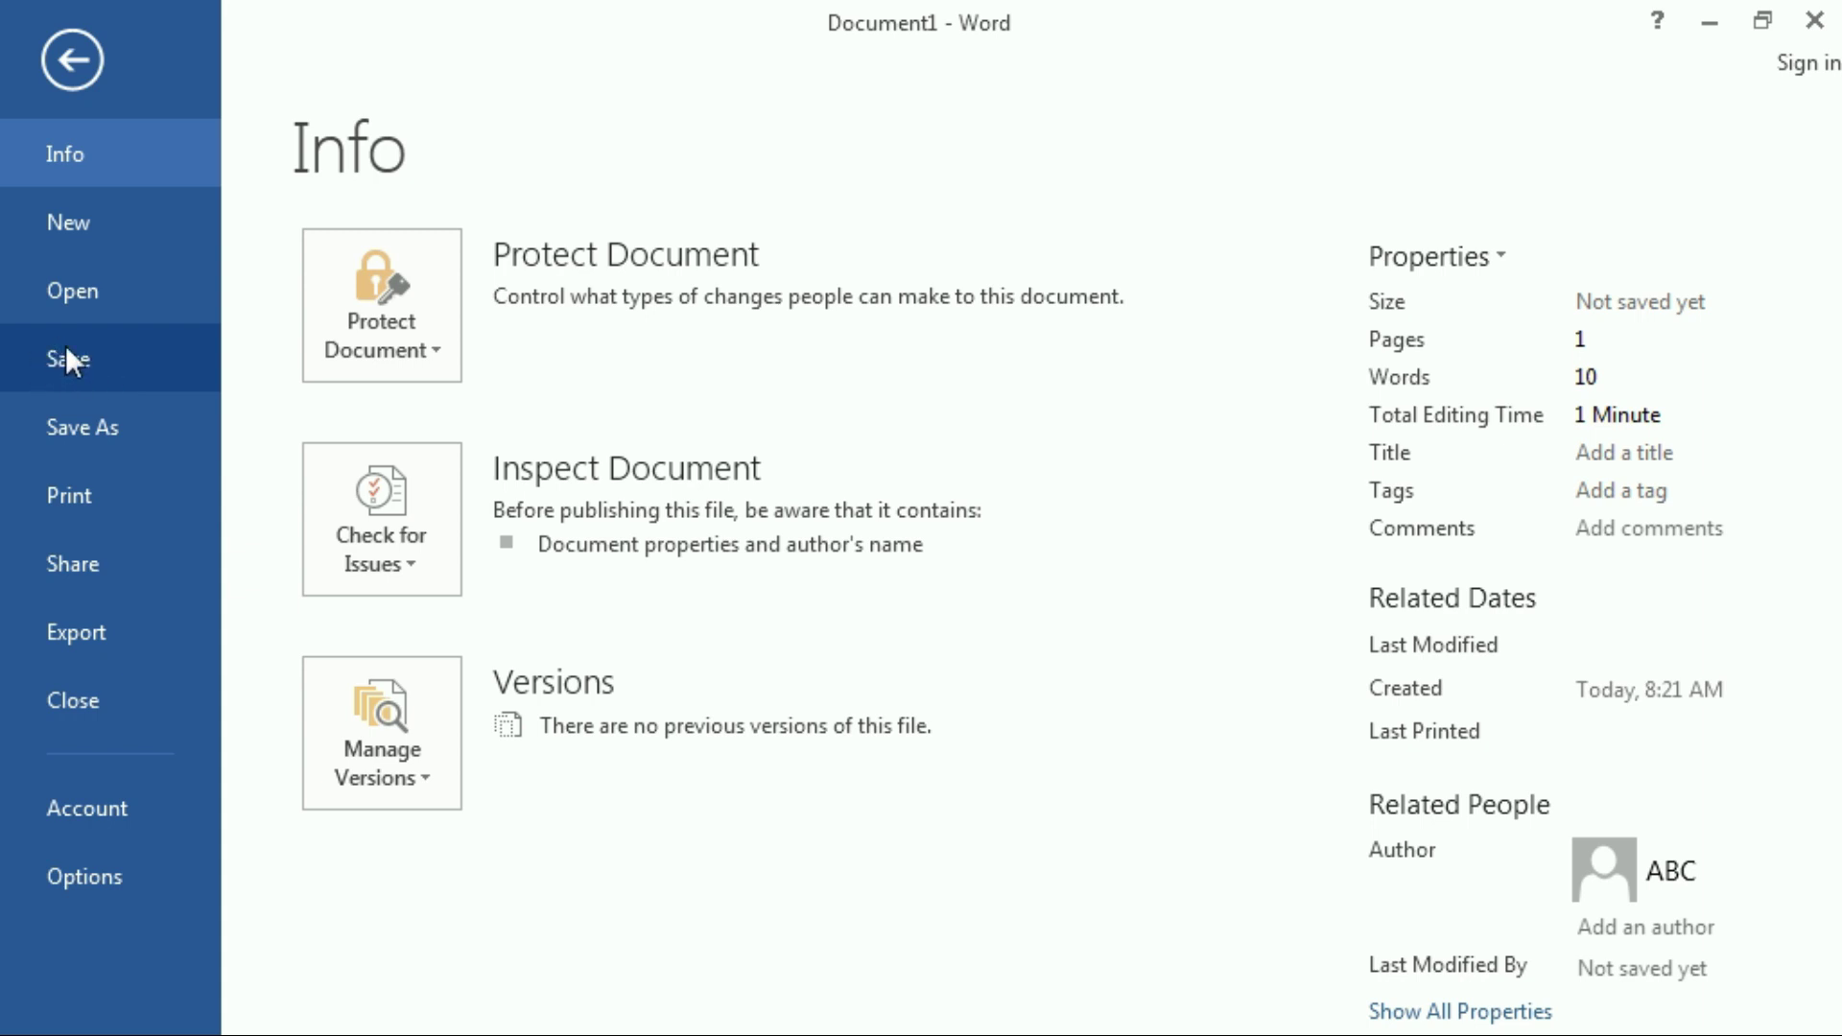
pyautogui.press('Escape')
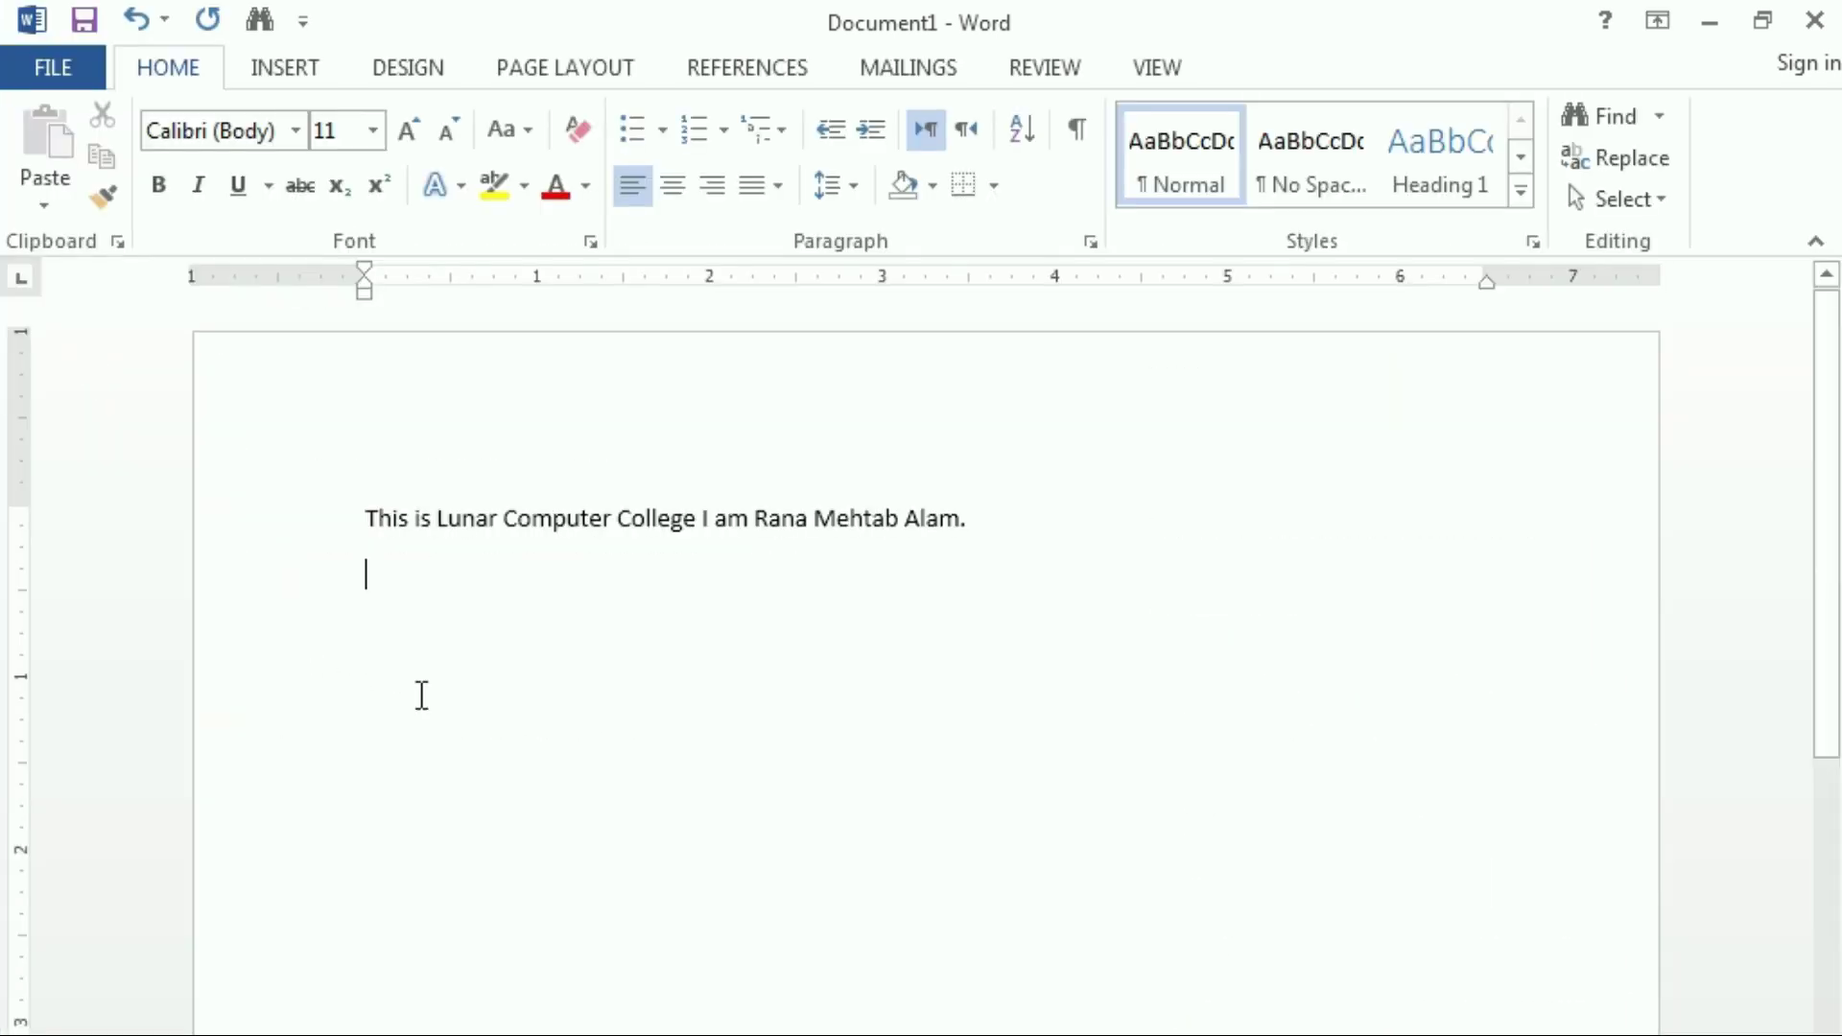
# Step: Type 'Ctrl + S' on the new line and enlarge it to 54 pt
pyautogui.write('Ctrl + ')
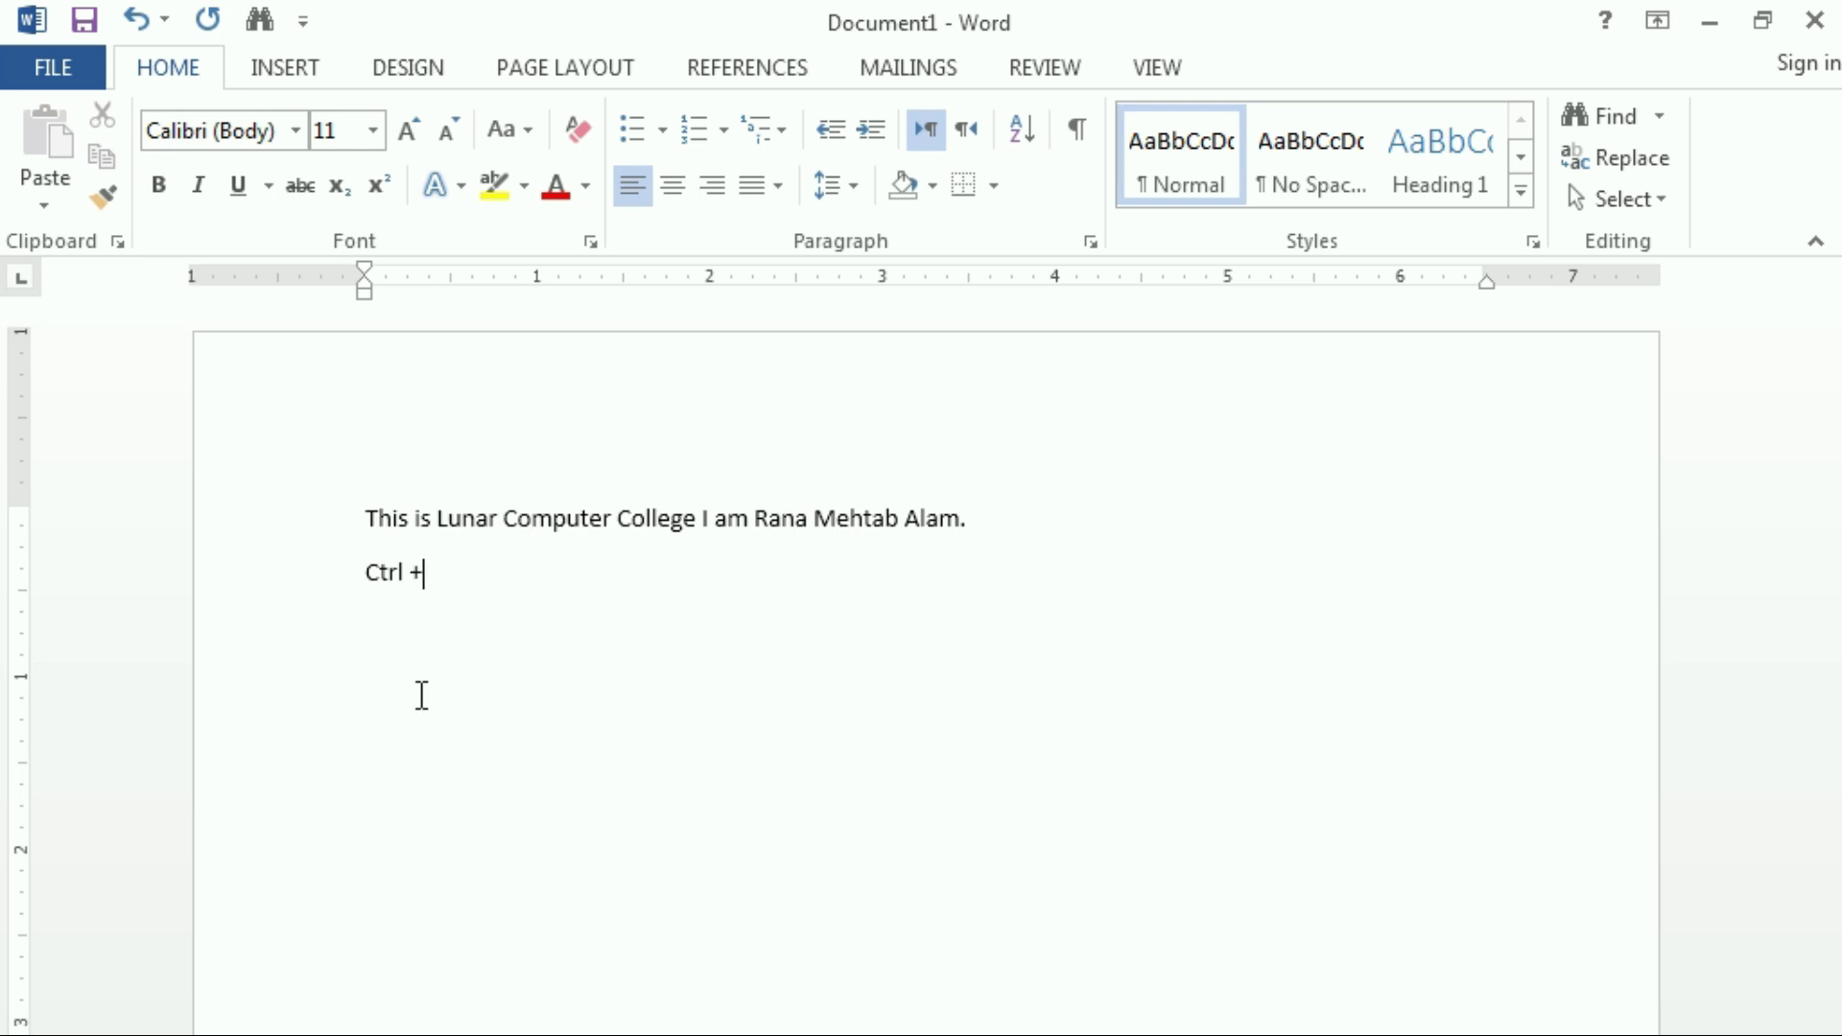
pyautogui.write('S')
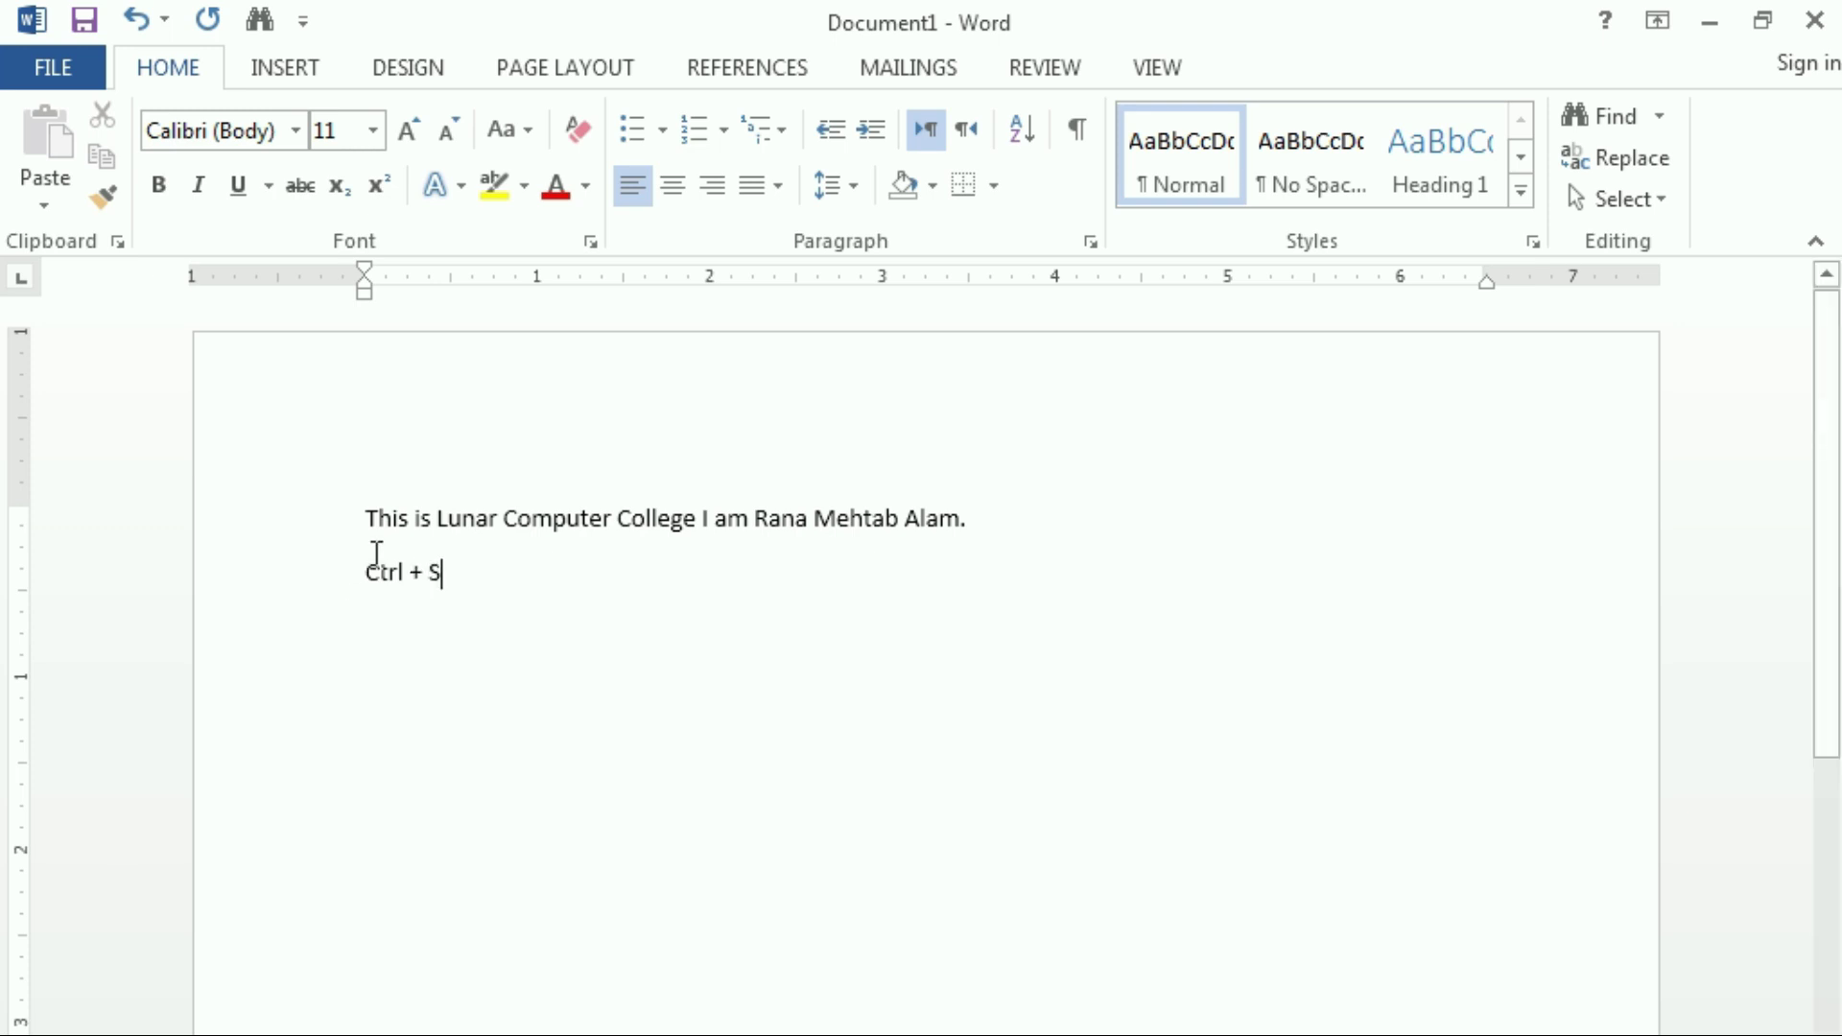
pyautogui.click(266, 598)
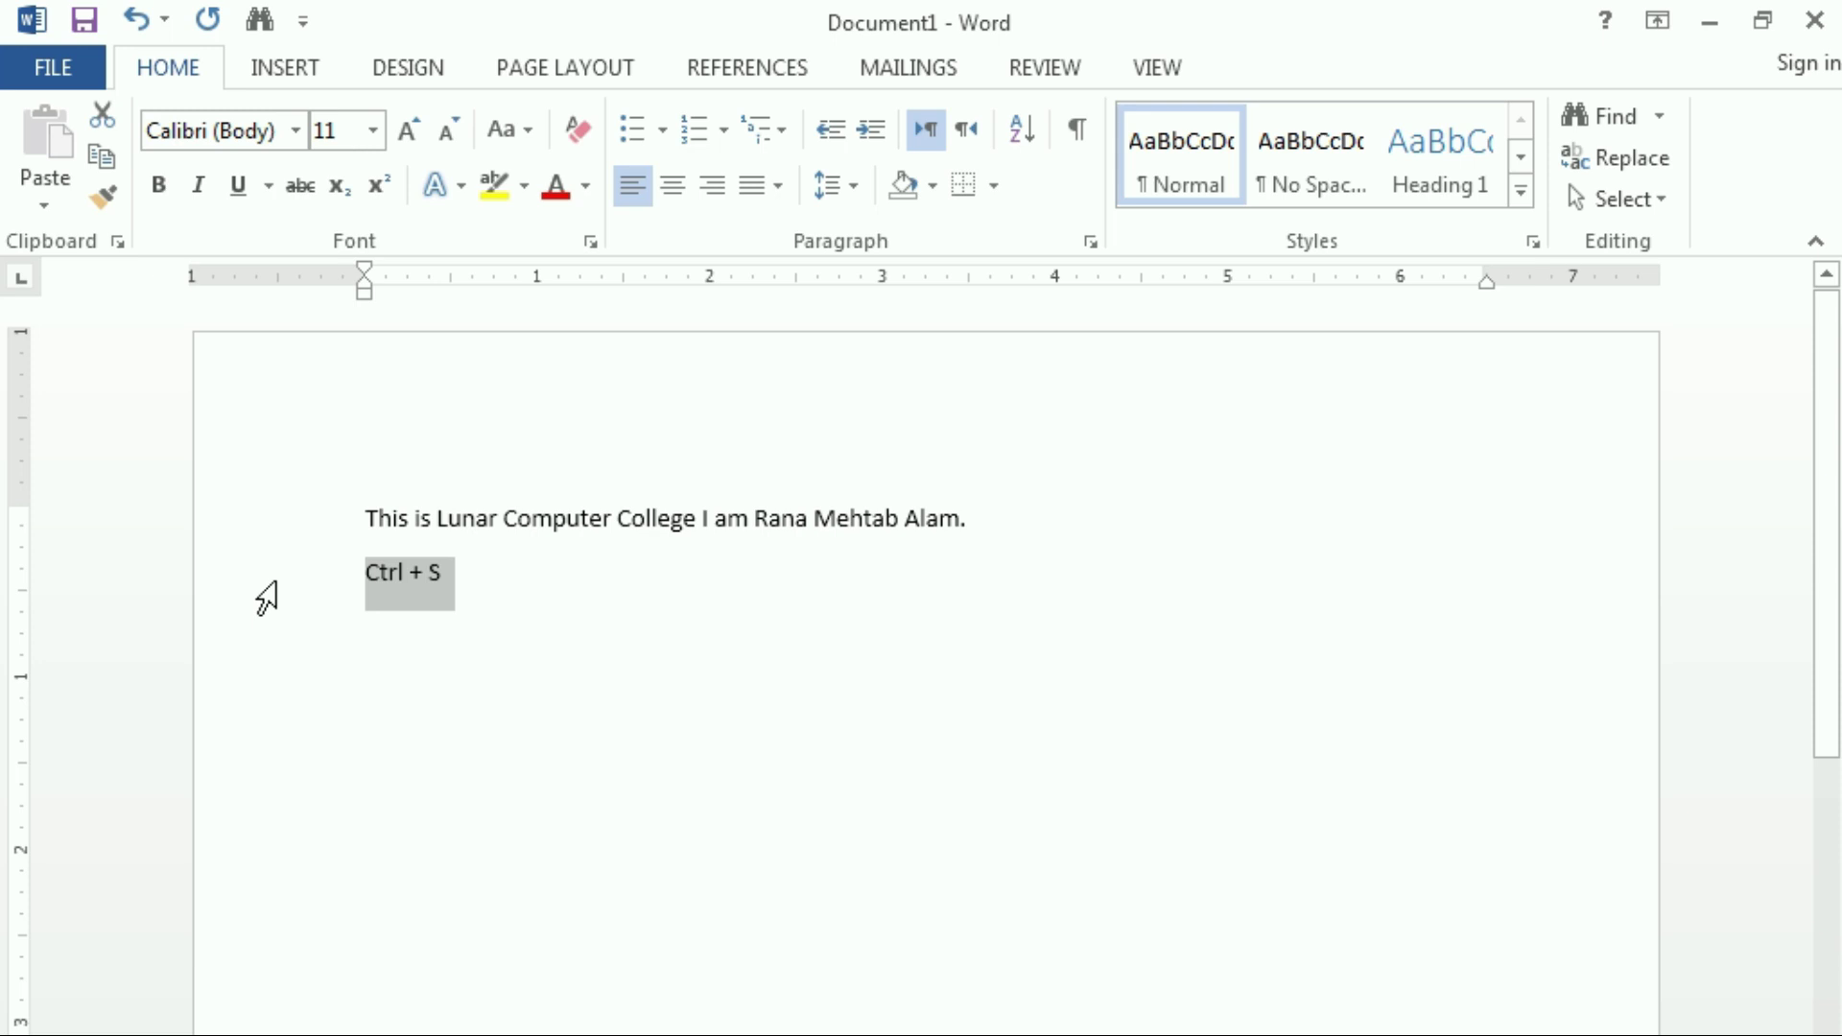
pyautogui.hotkey('ctrl', ']')
pyautogui.hotkey('ctrl', ']')
pyautogui.hotkey('ctrl', ']')
pyautogui.hotkey('ctrl', ']')
pyautogui.hotkey('ctrl', ']')
pyautogui.hotkey('ctrl', ']')
pyautogui.hotkey('ctrl', ']')
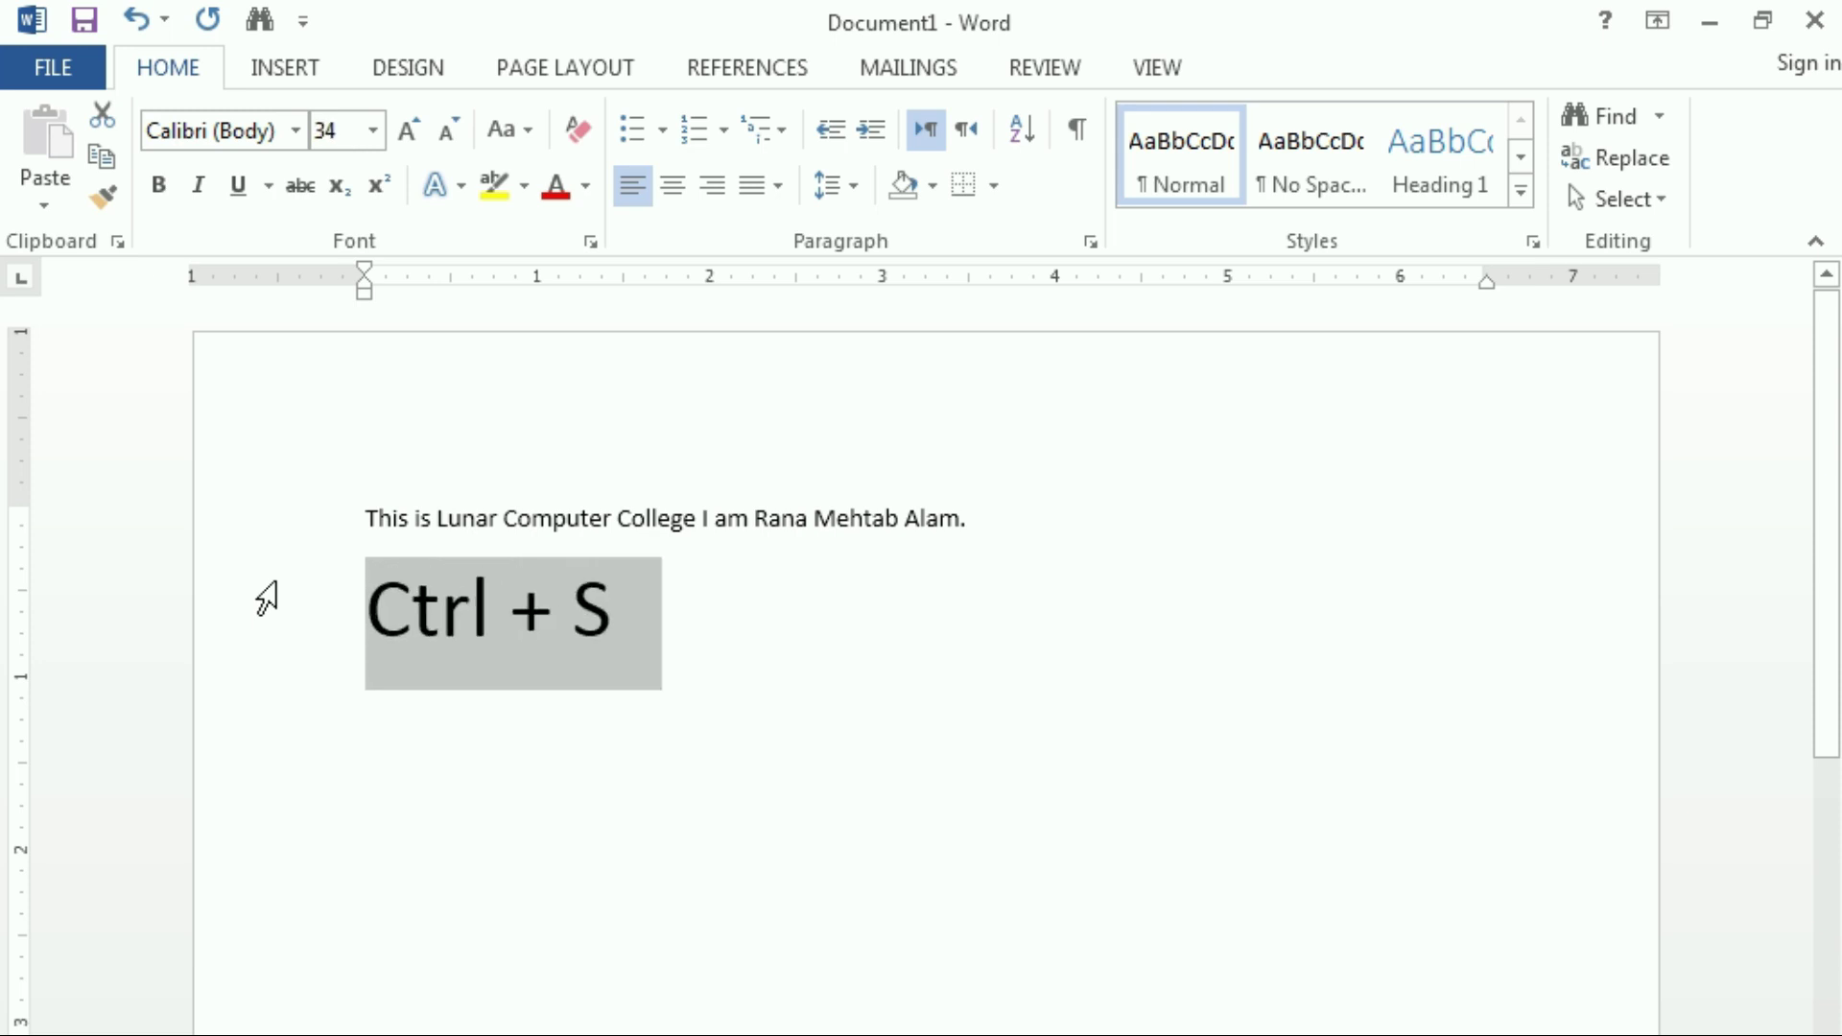
pyautogui.hotkey('ctrl', ']')
pyautogui.hotkey('ctrl', ']')
pyautogui.hotkey('ctrl', ']')
pyautogui.hotkey('ctrl', ']')
pyautogui.hotkey('ctrl', ']')
pyautogui.hotkey('ctrl', ']')
pyautogui.click(928, 809)
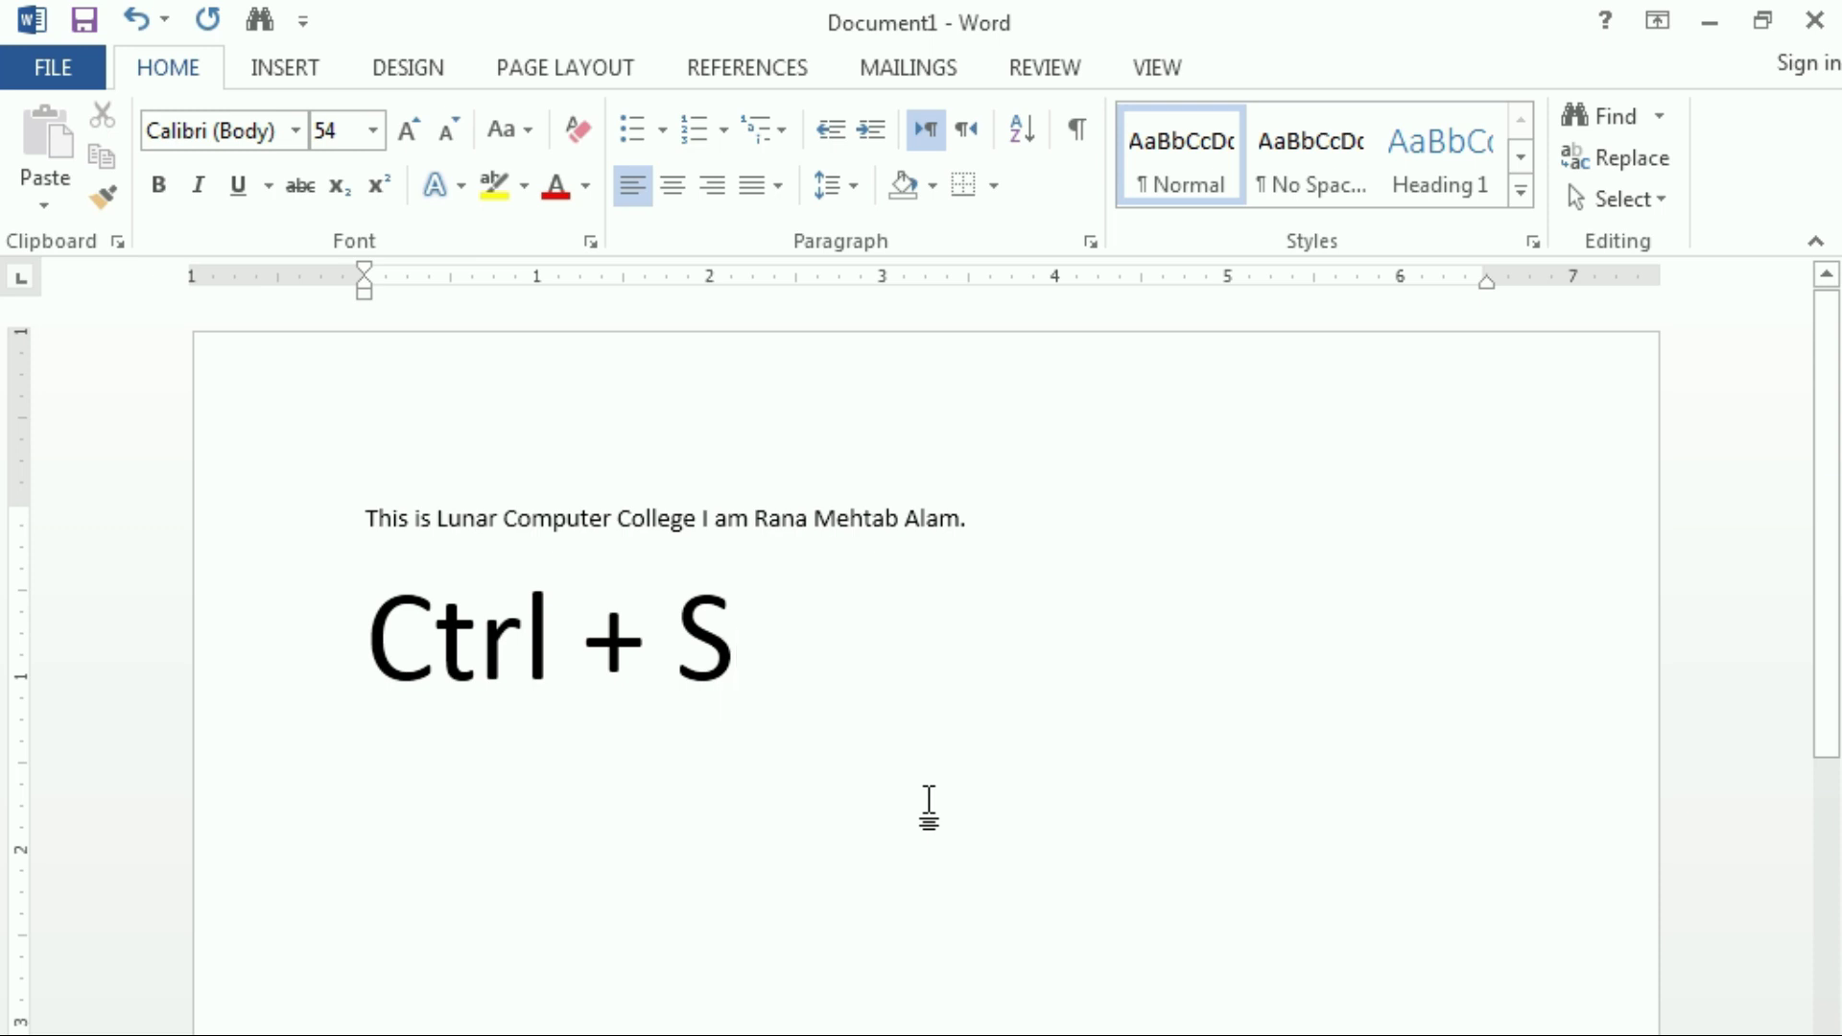
# Step: Go to File > Save As to show the computer's recent folders
pyautogui.click(50, 69)
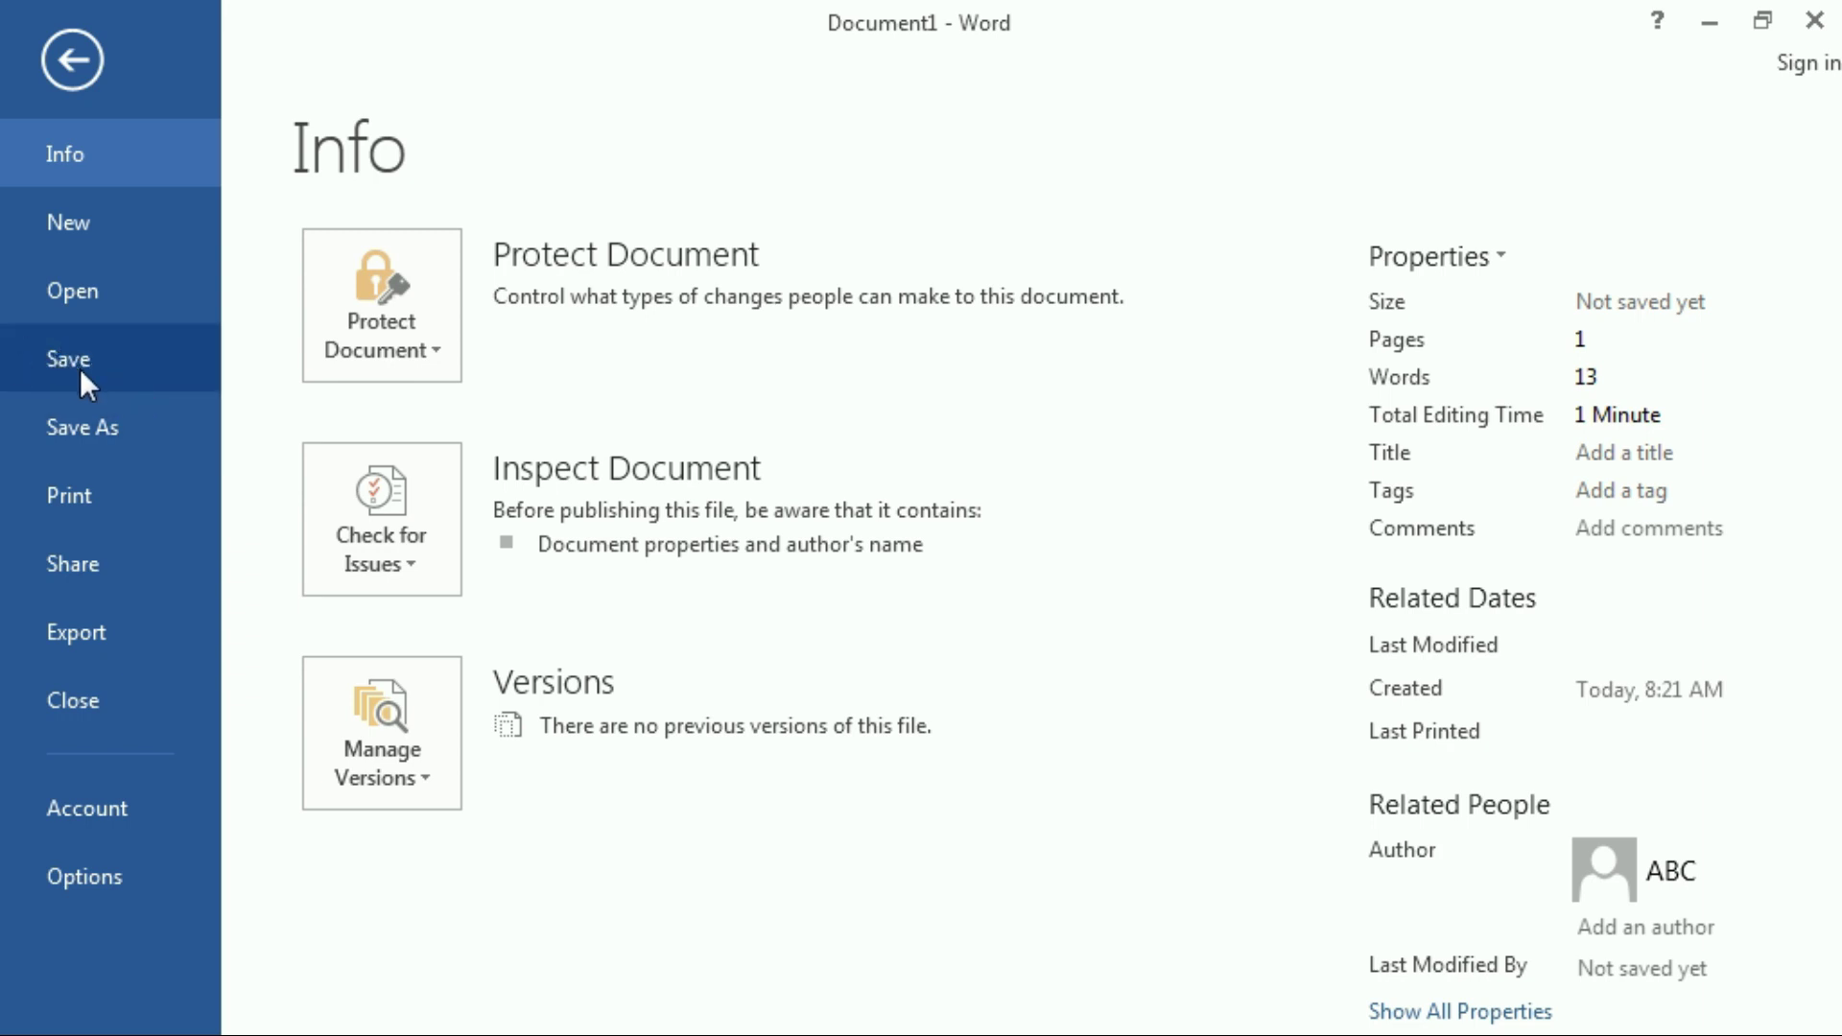
pyautogui.click(72, 365)
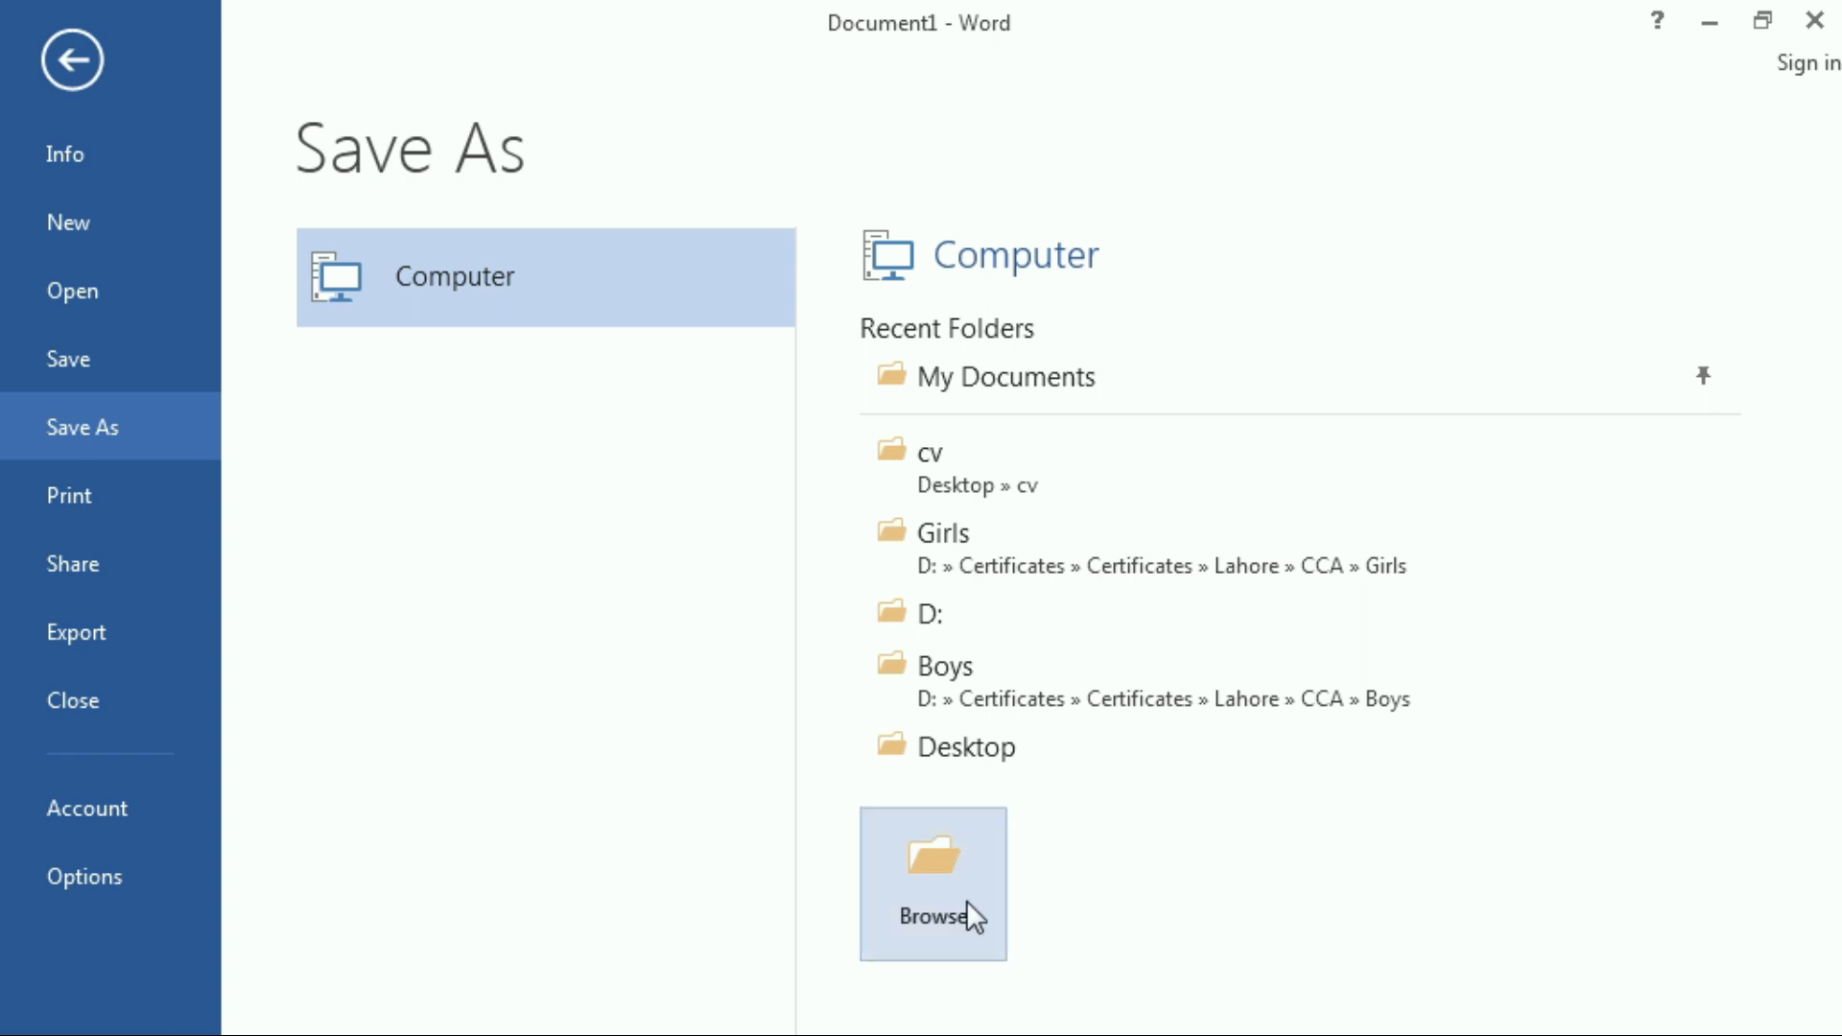
# Step: Browse from the Save As page to open the Save As dialog on Documents
pyautogui.click(945, 914)
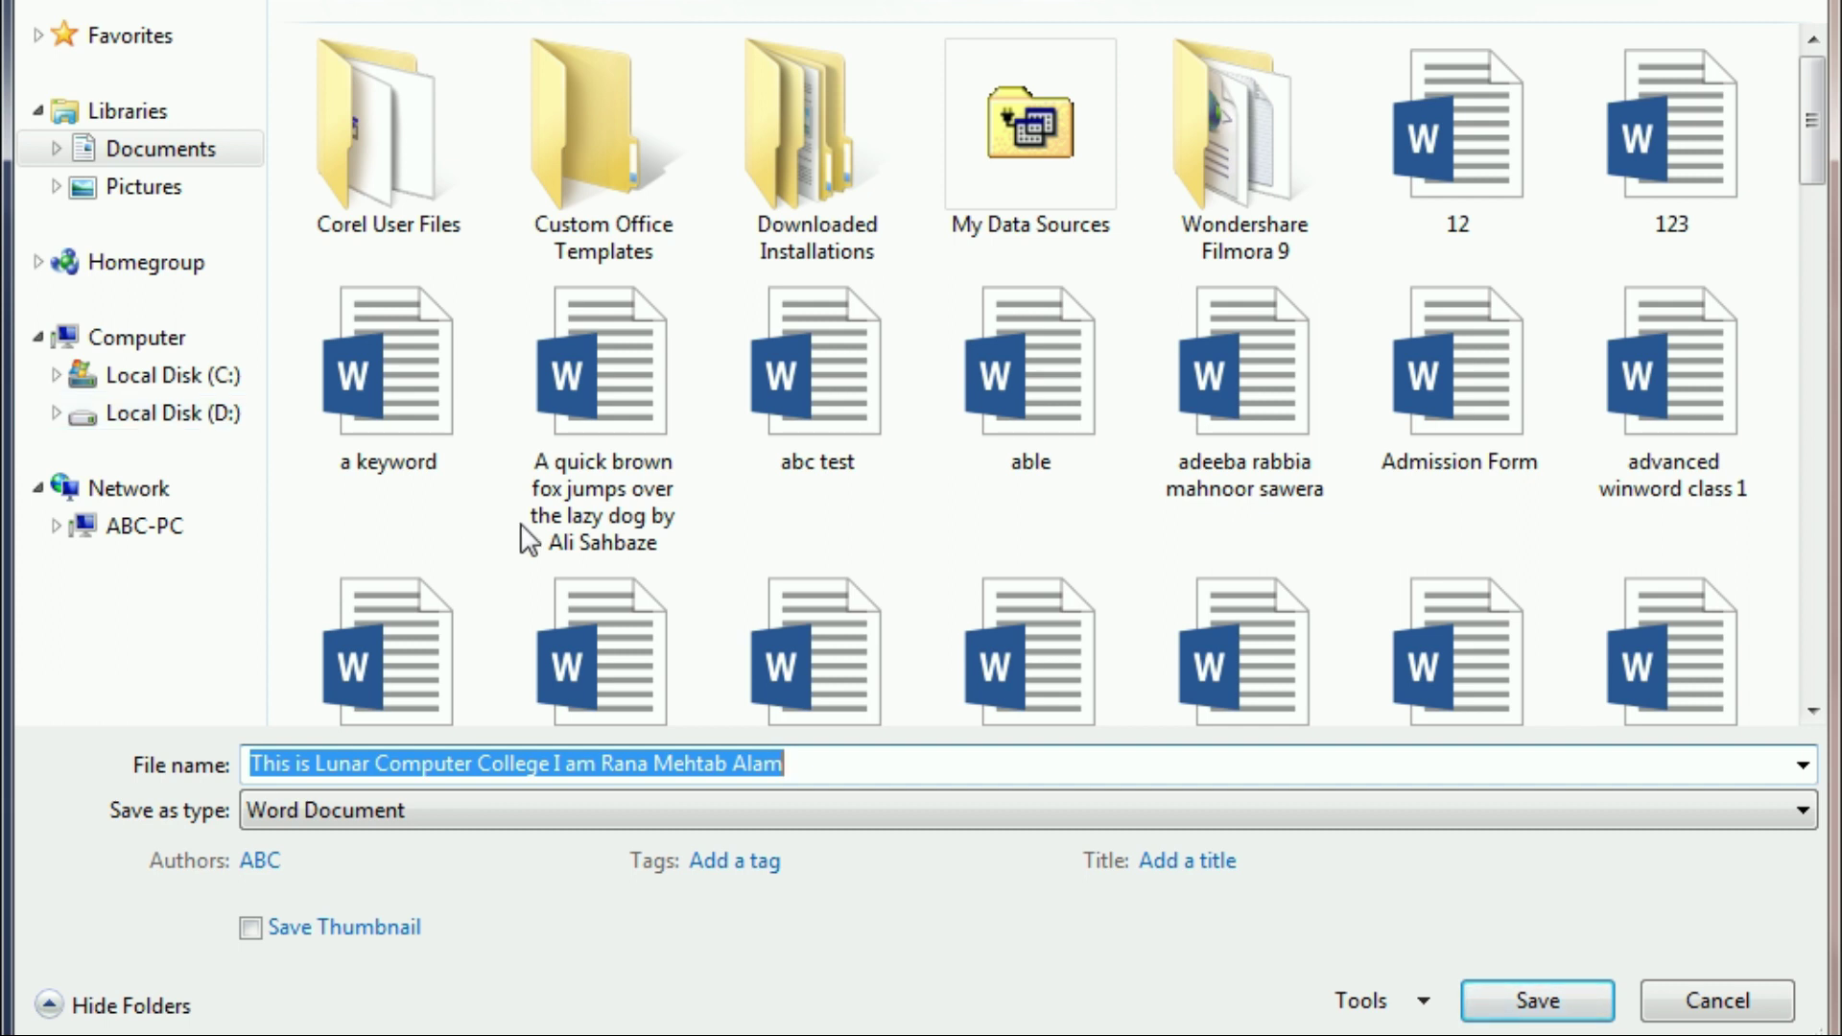
# Step: Switch the Save As dialog's location to the Desktop using the address bar list
pyautogui.rightClick(723, 511)
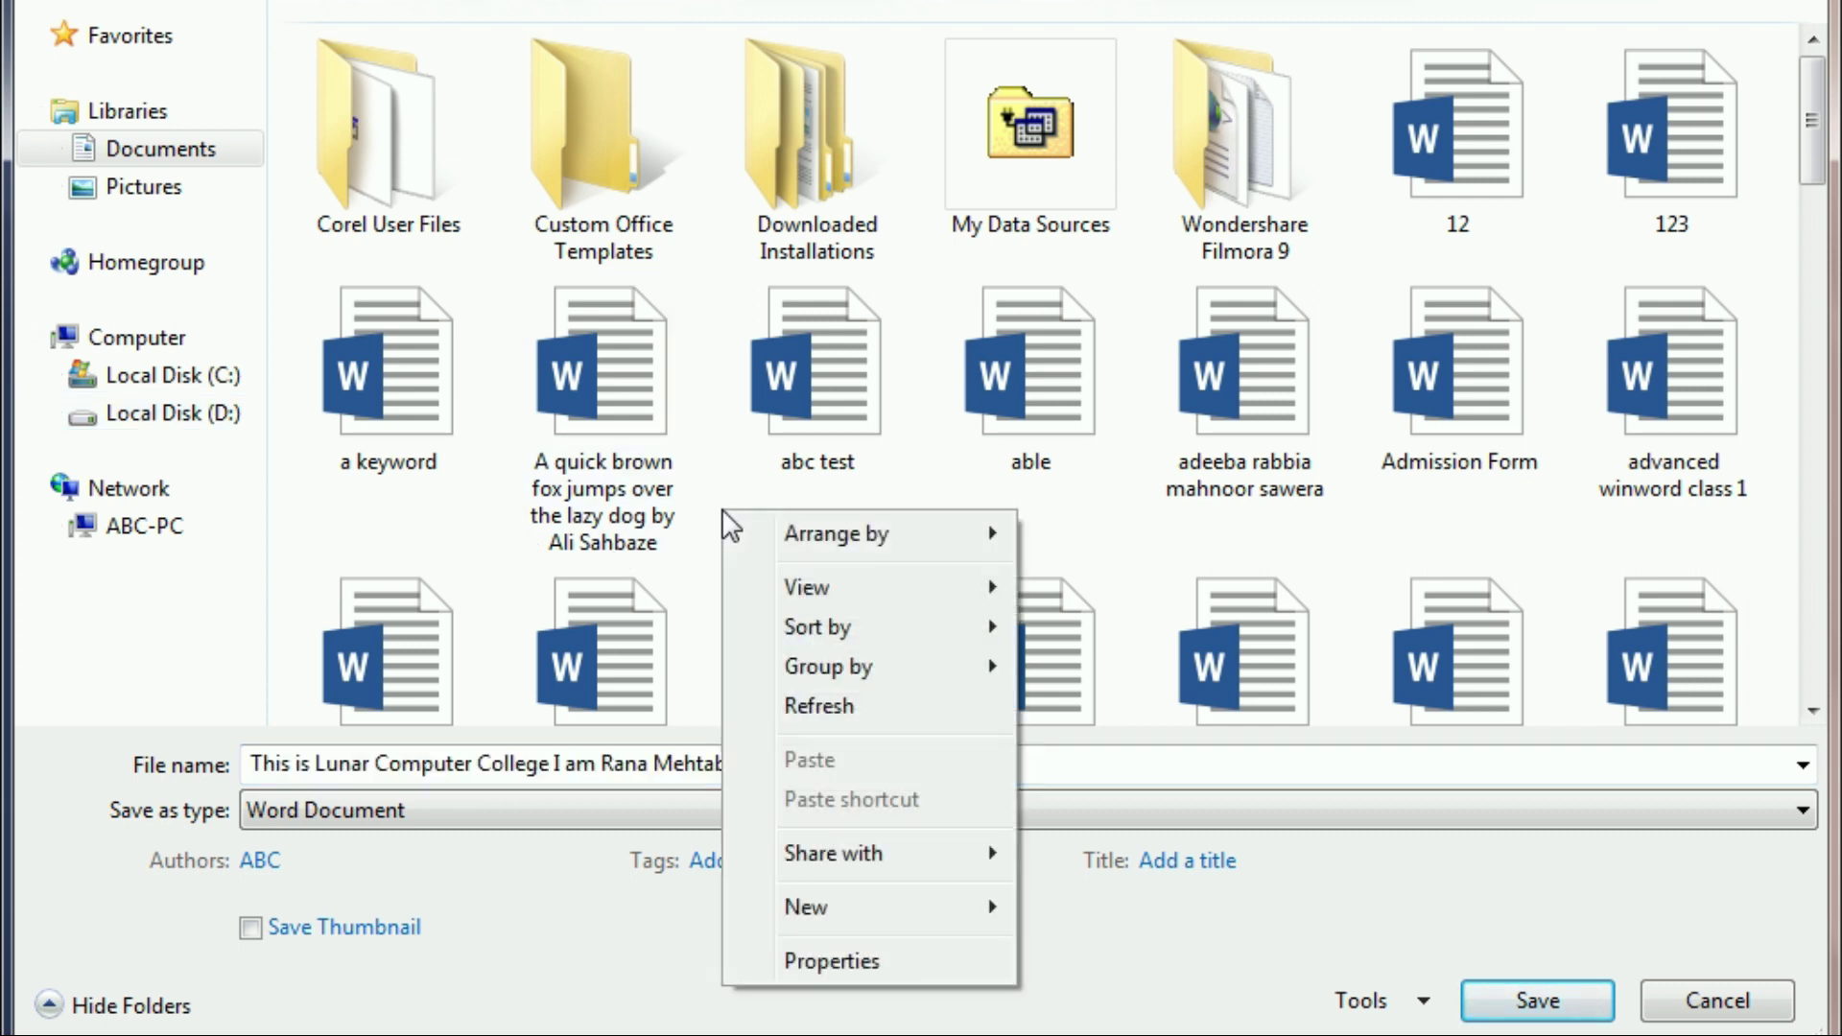
pyautogui.click(860, 924)
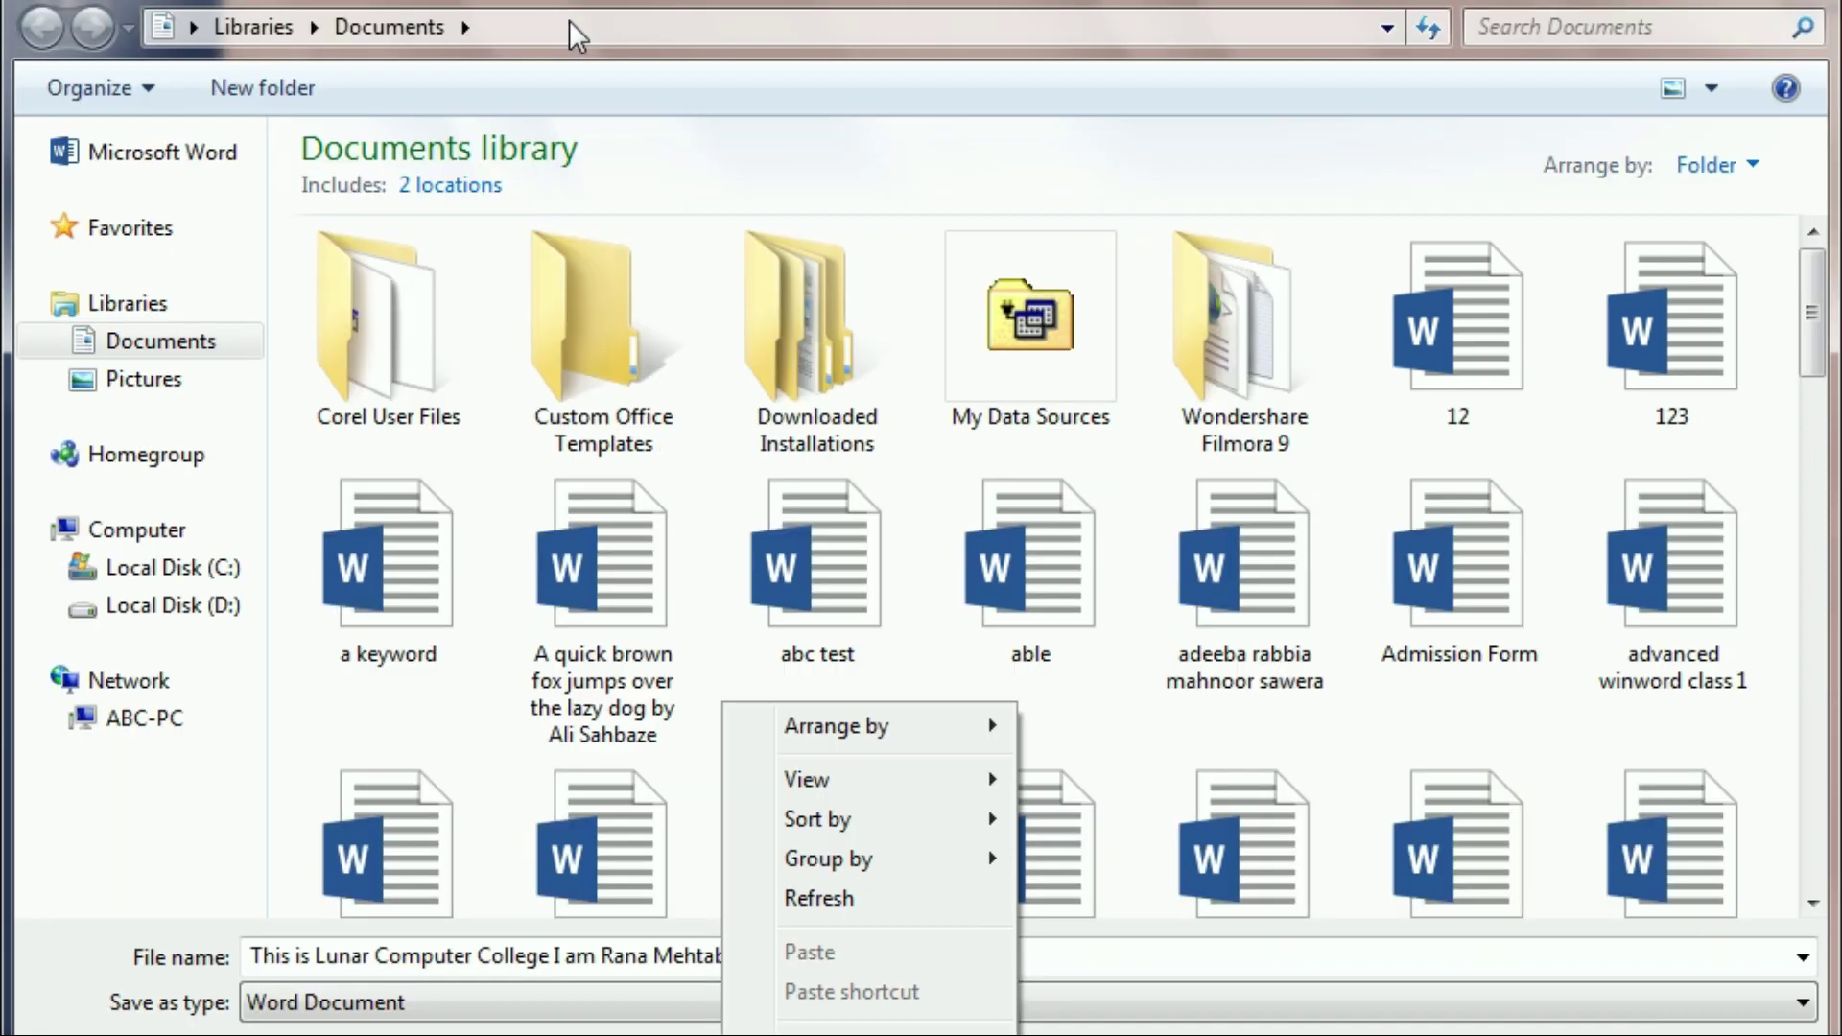
pyautogui.click(193, 29)
pyautogui.click(193, 29)
pyautogui.click(193, 28)
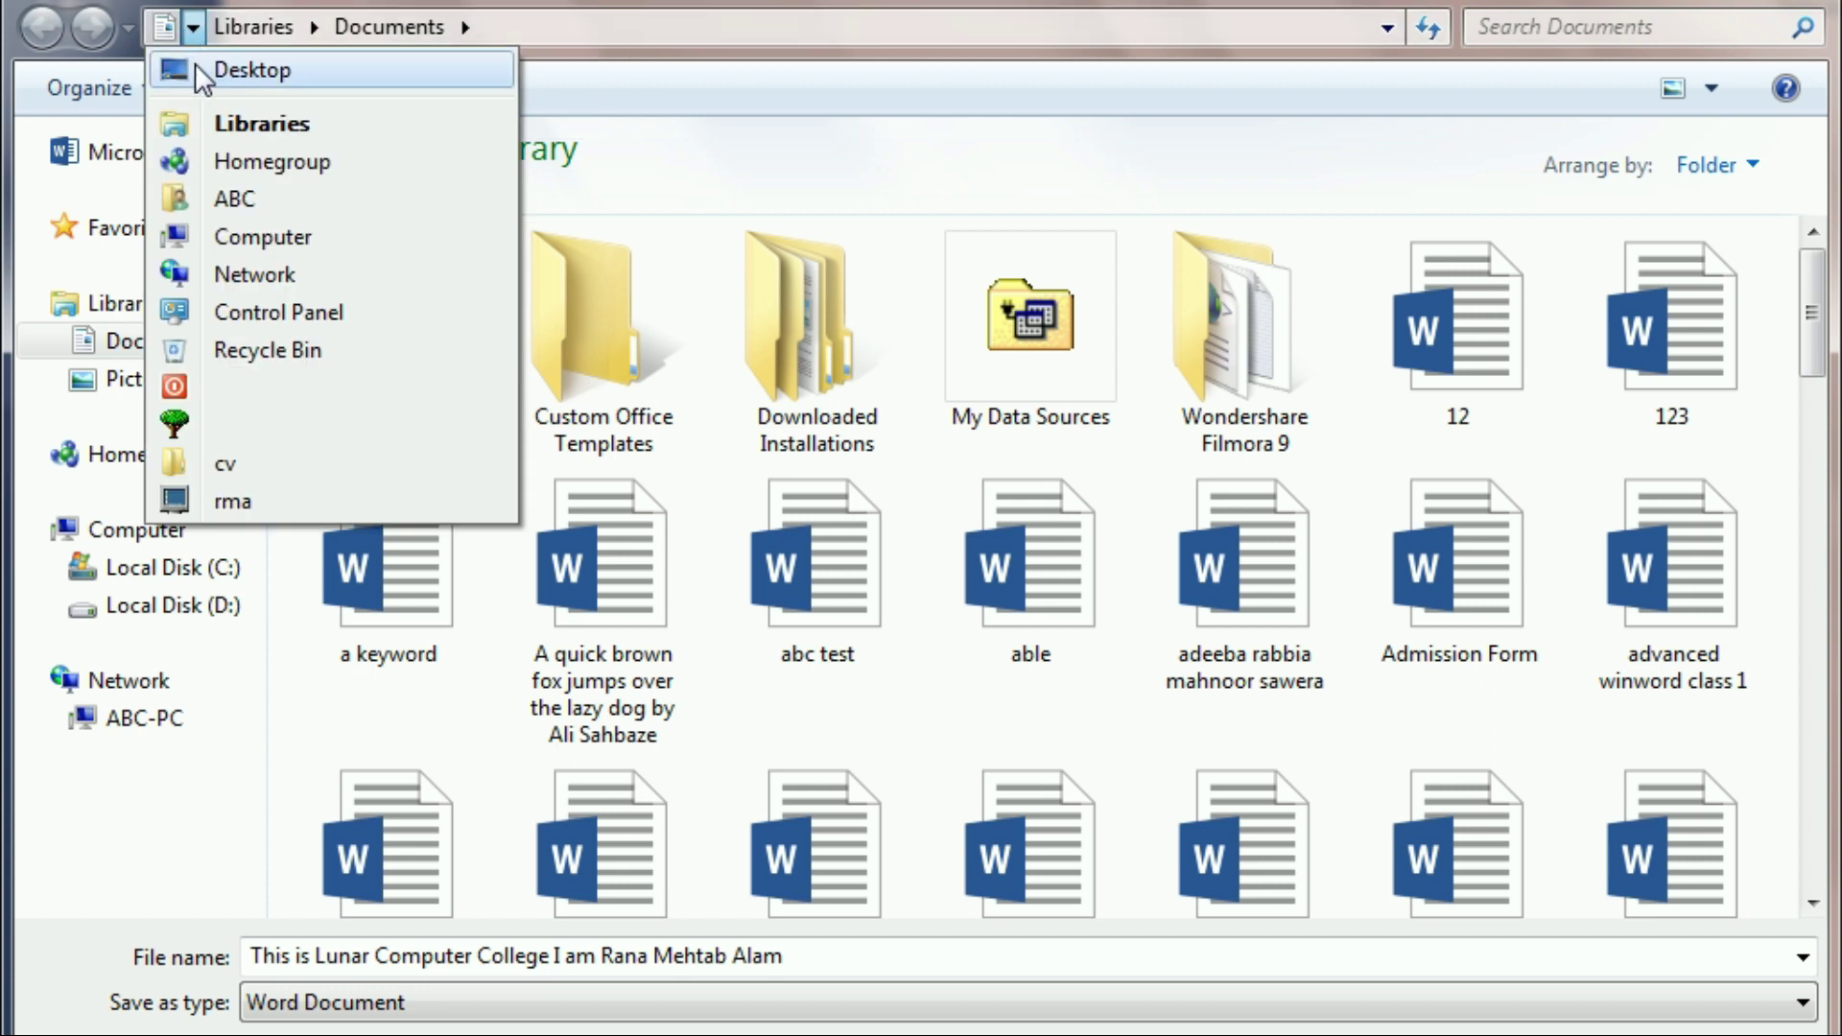
pyautogui.click(195, 69)
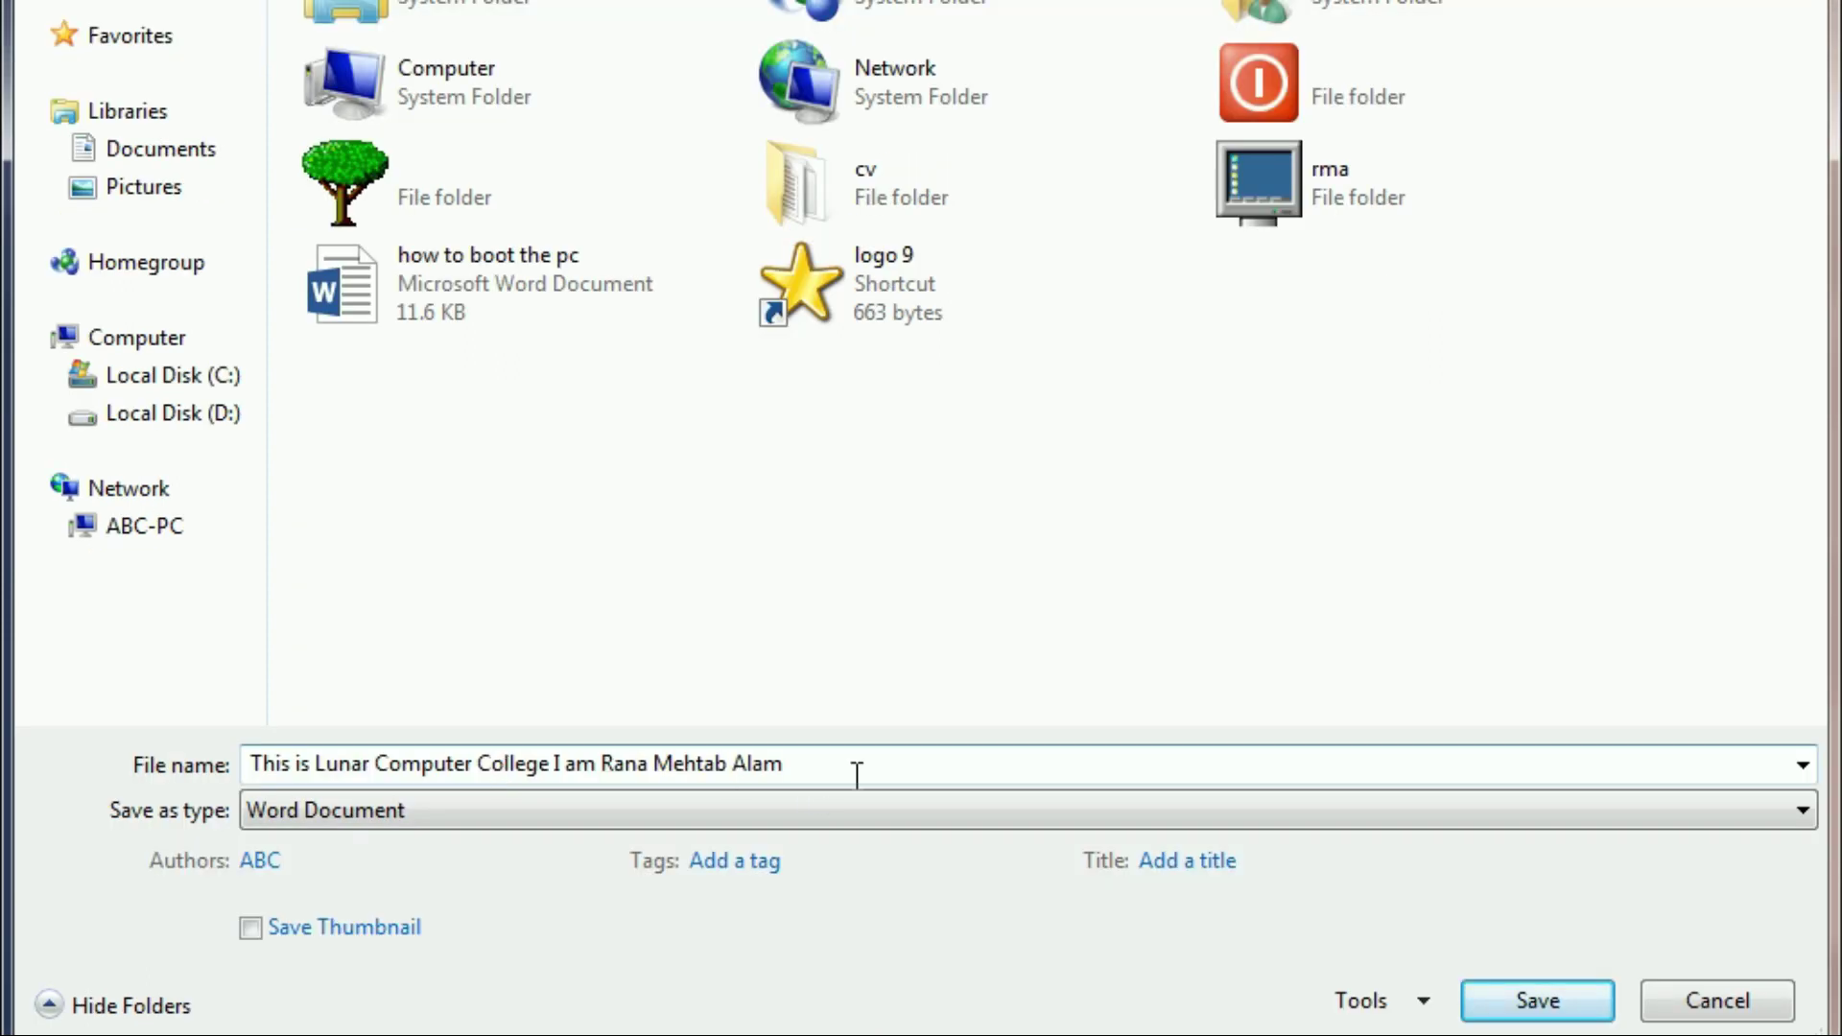
# Step: Keep the proposed file name and save the document as a Word file on the Desktop
pyautogui.click(857, 774)
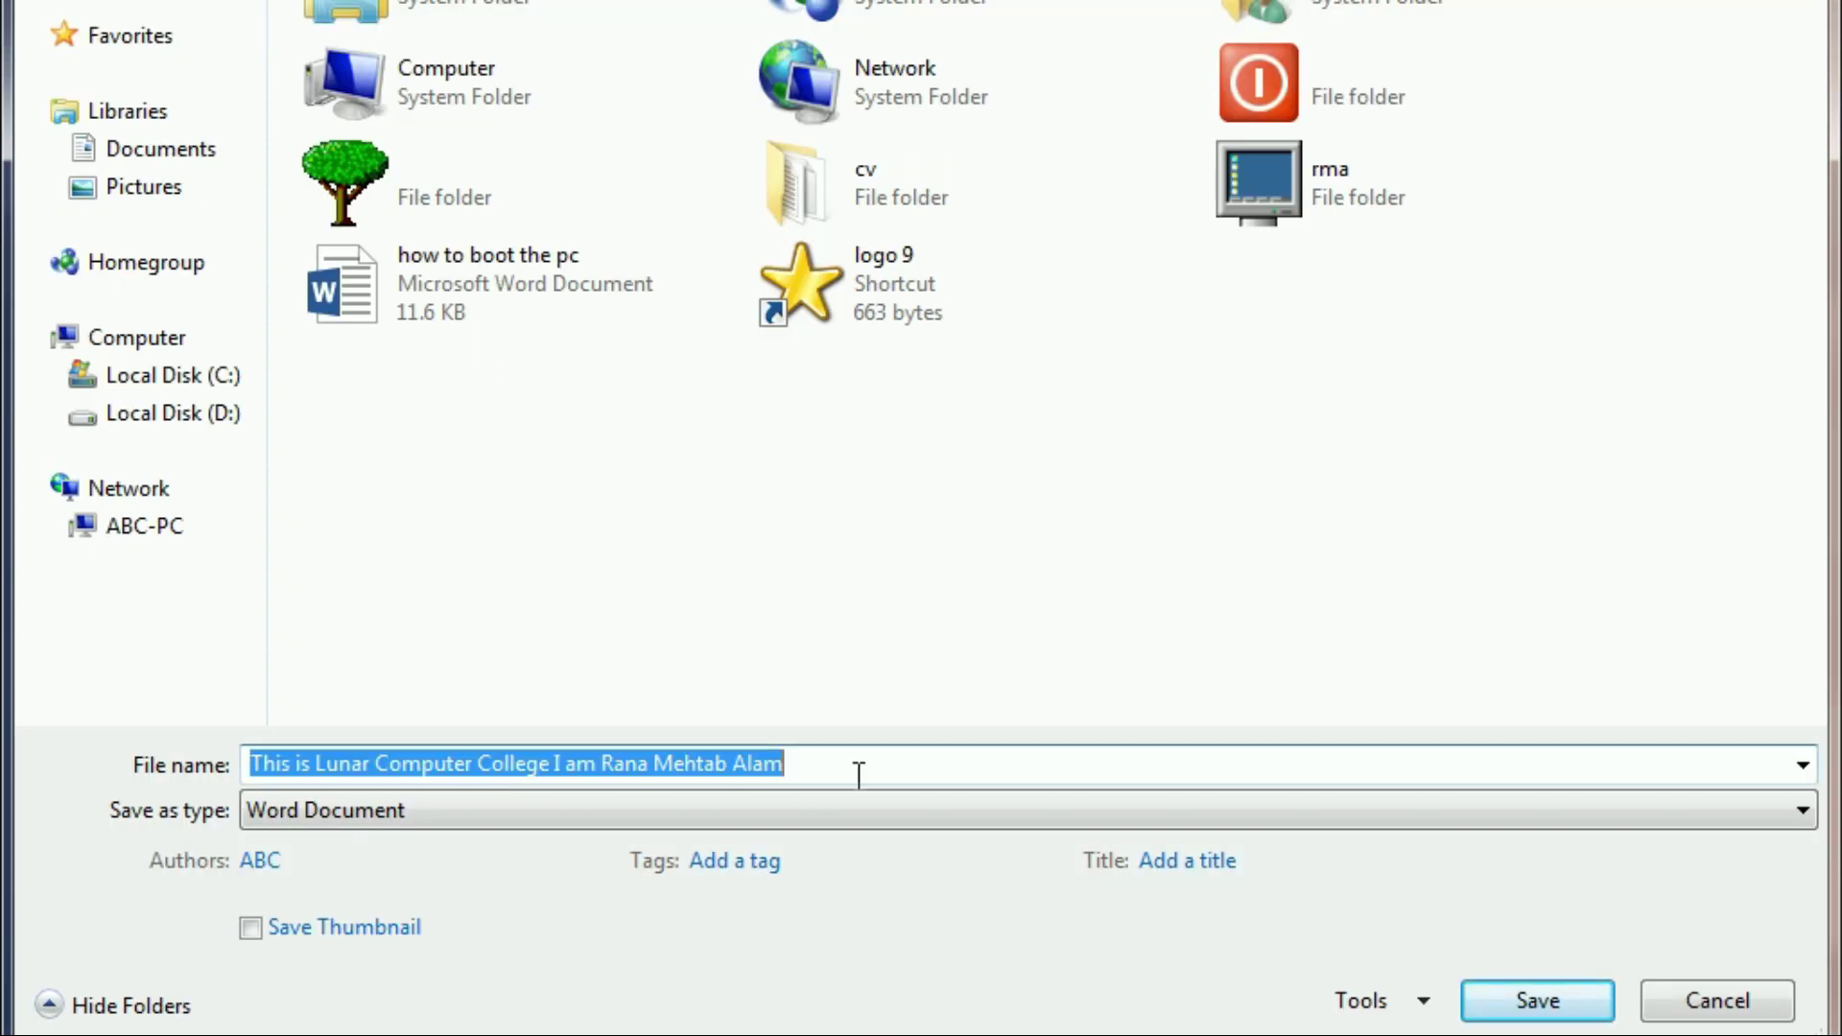
pyautogui.click(864, 768)
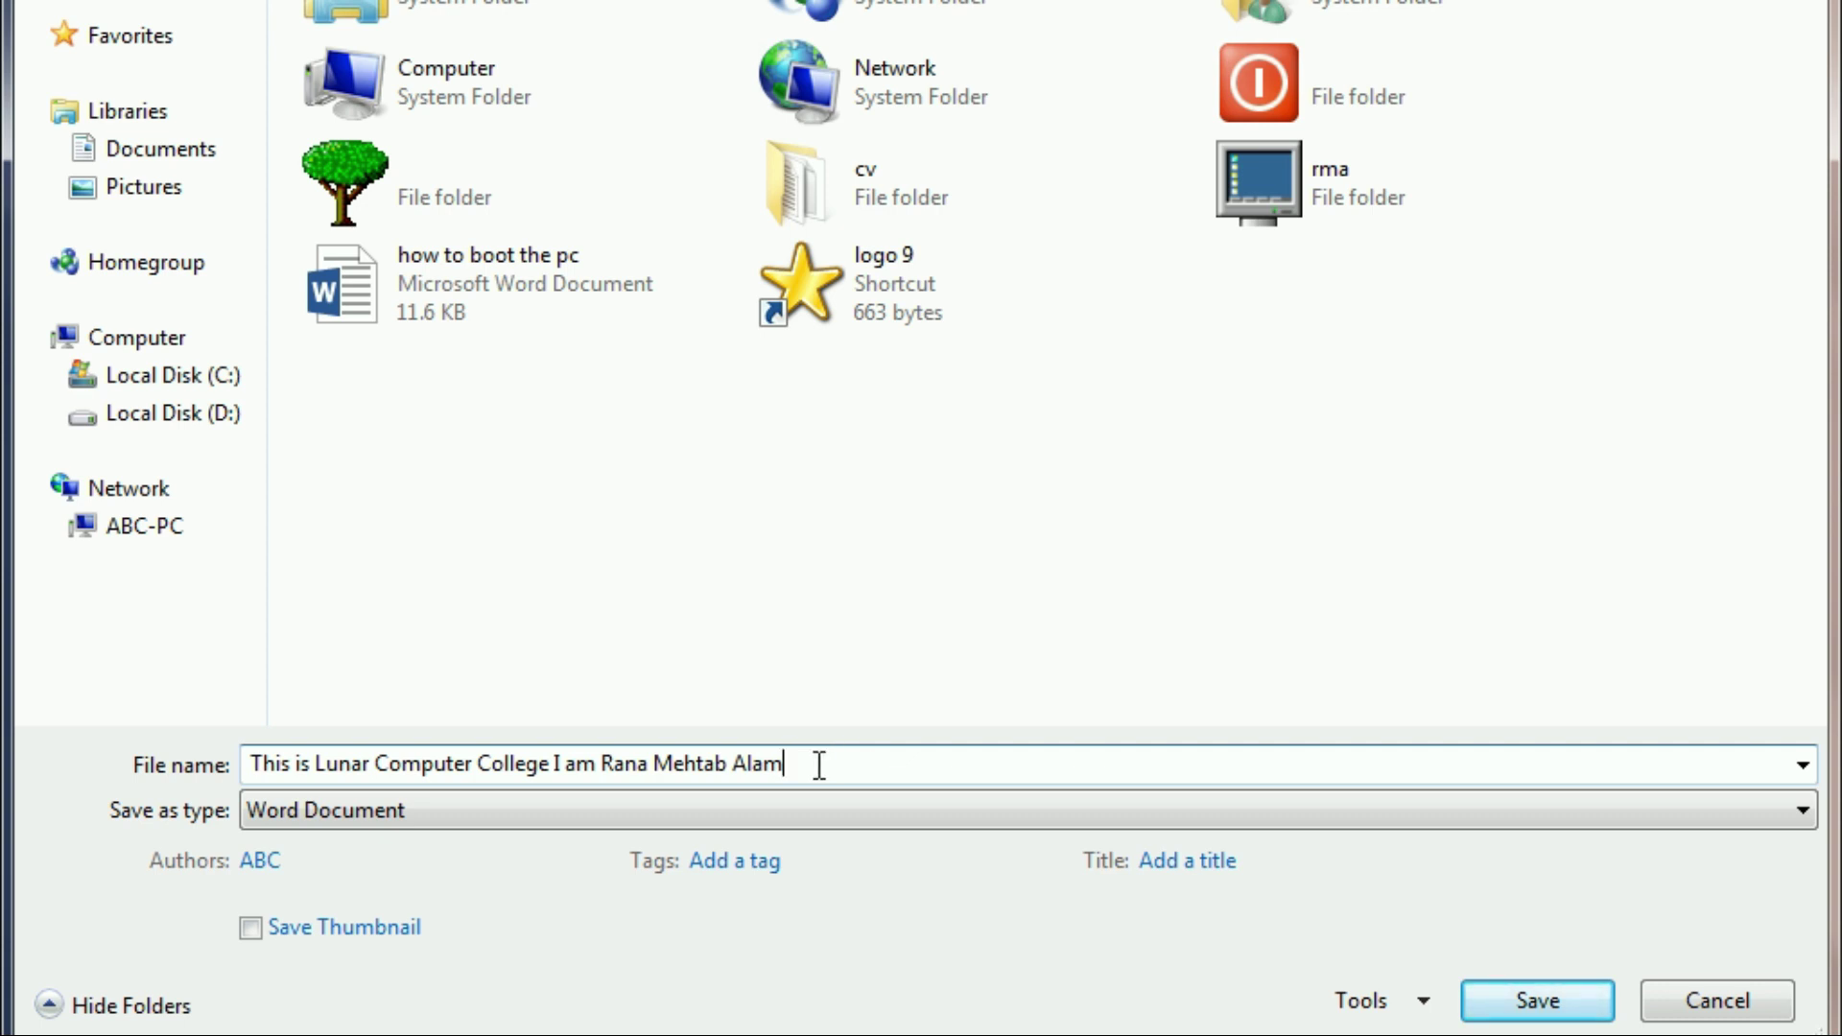
pyautogui.moveTo(806, 767); pyautogui.dragTo(247, 725)
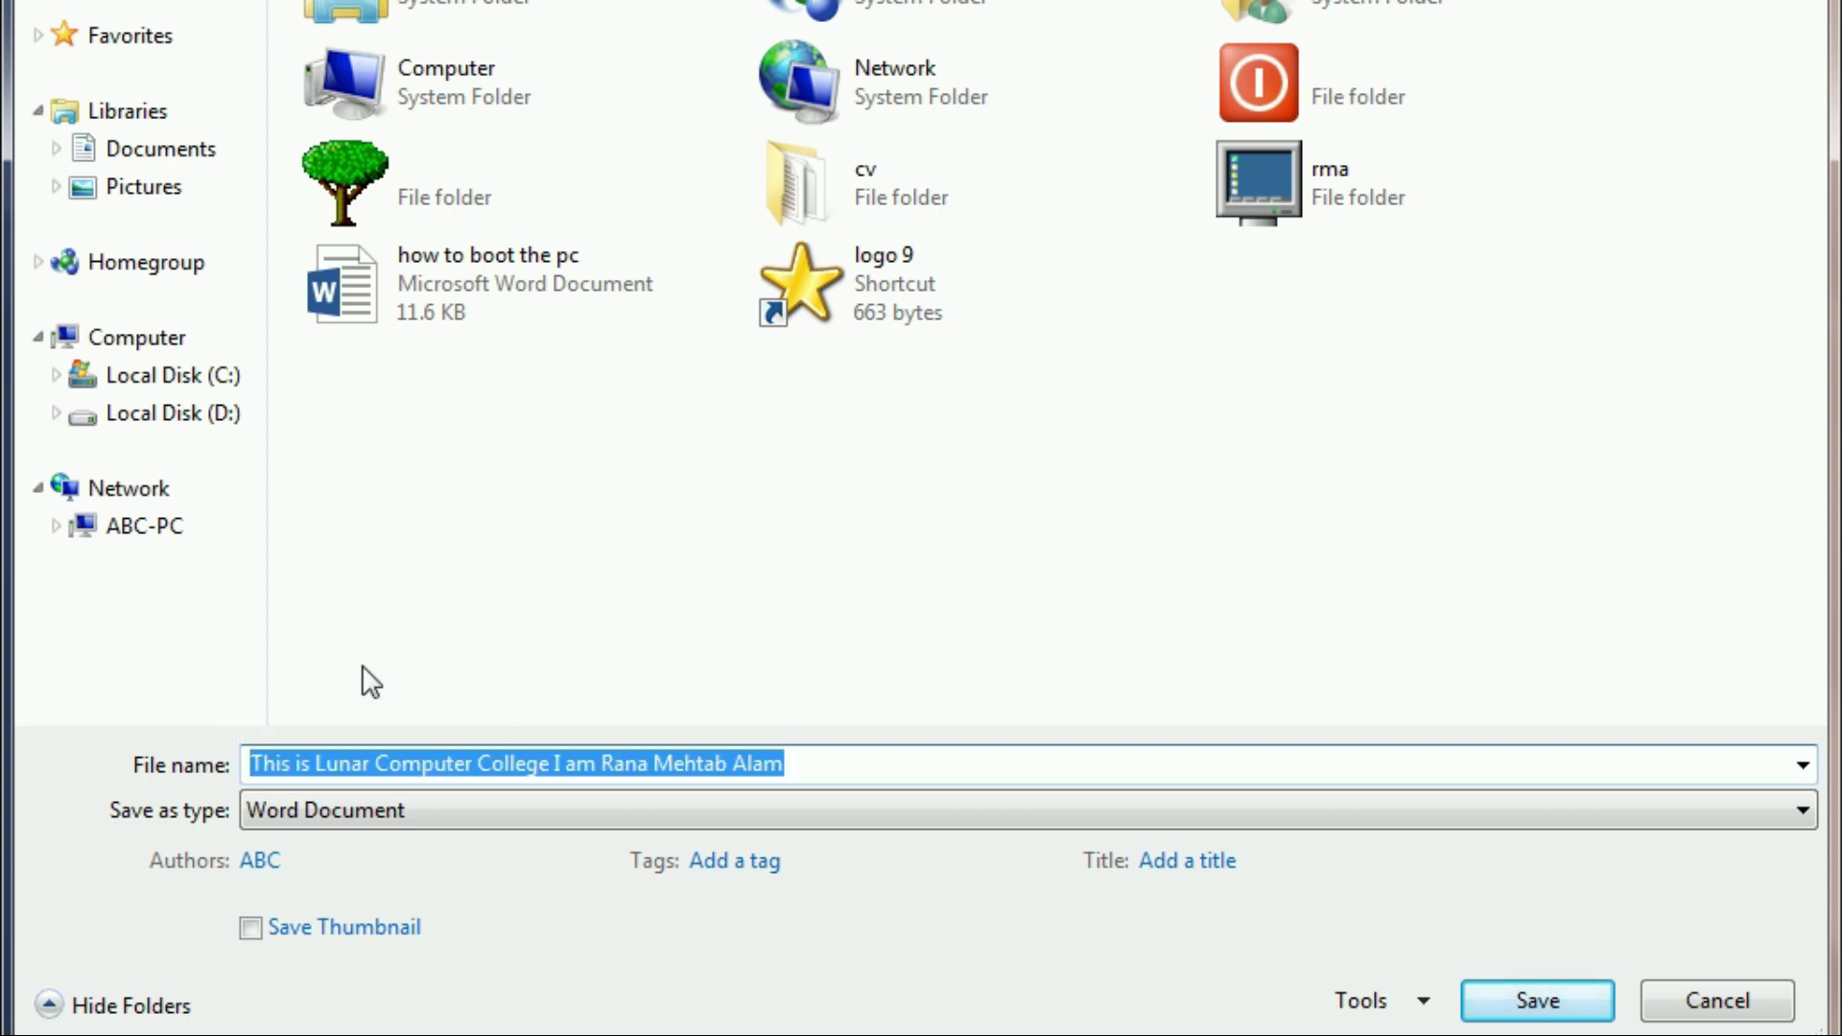
pyautogui.click(495, 476)
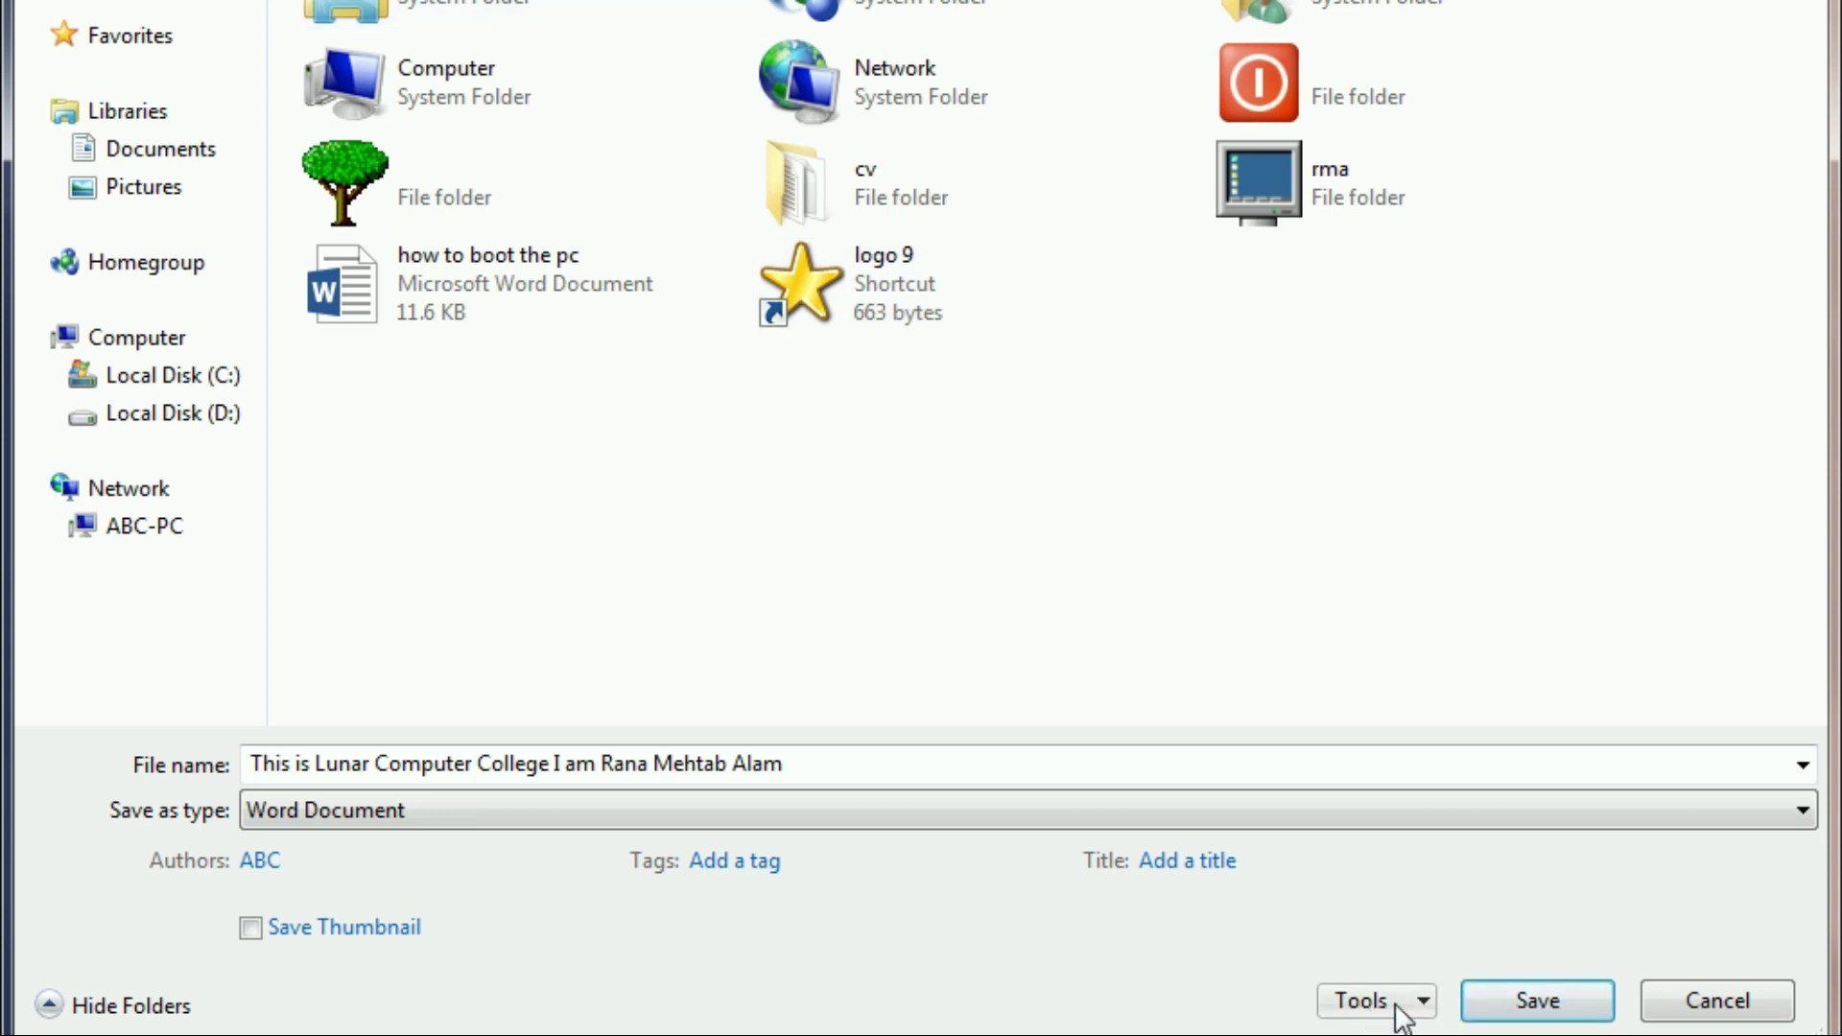
pyautogui.click(1423, 1005)
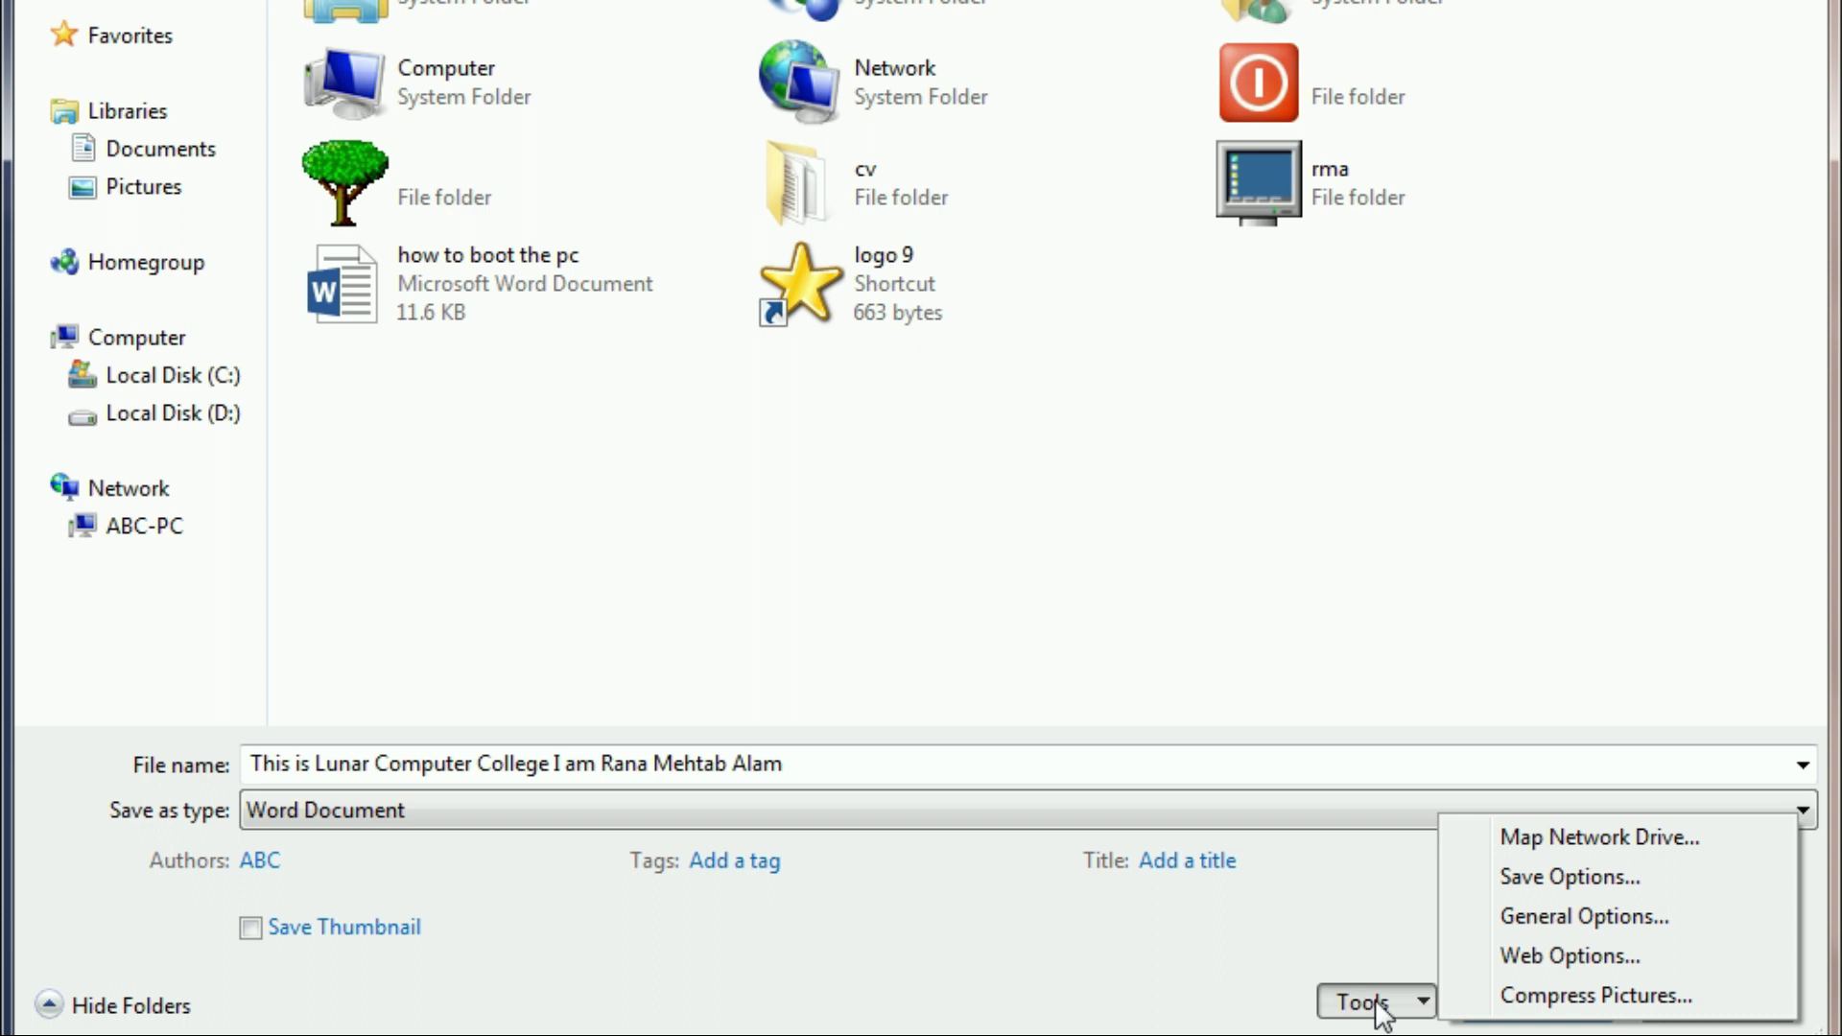
pyautogui.click(938, 928)
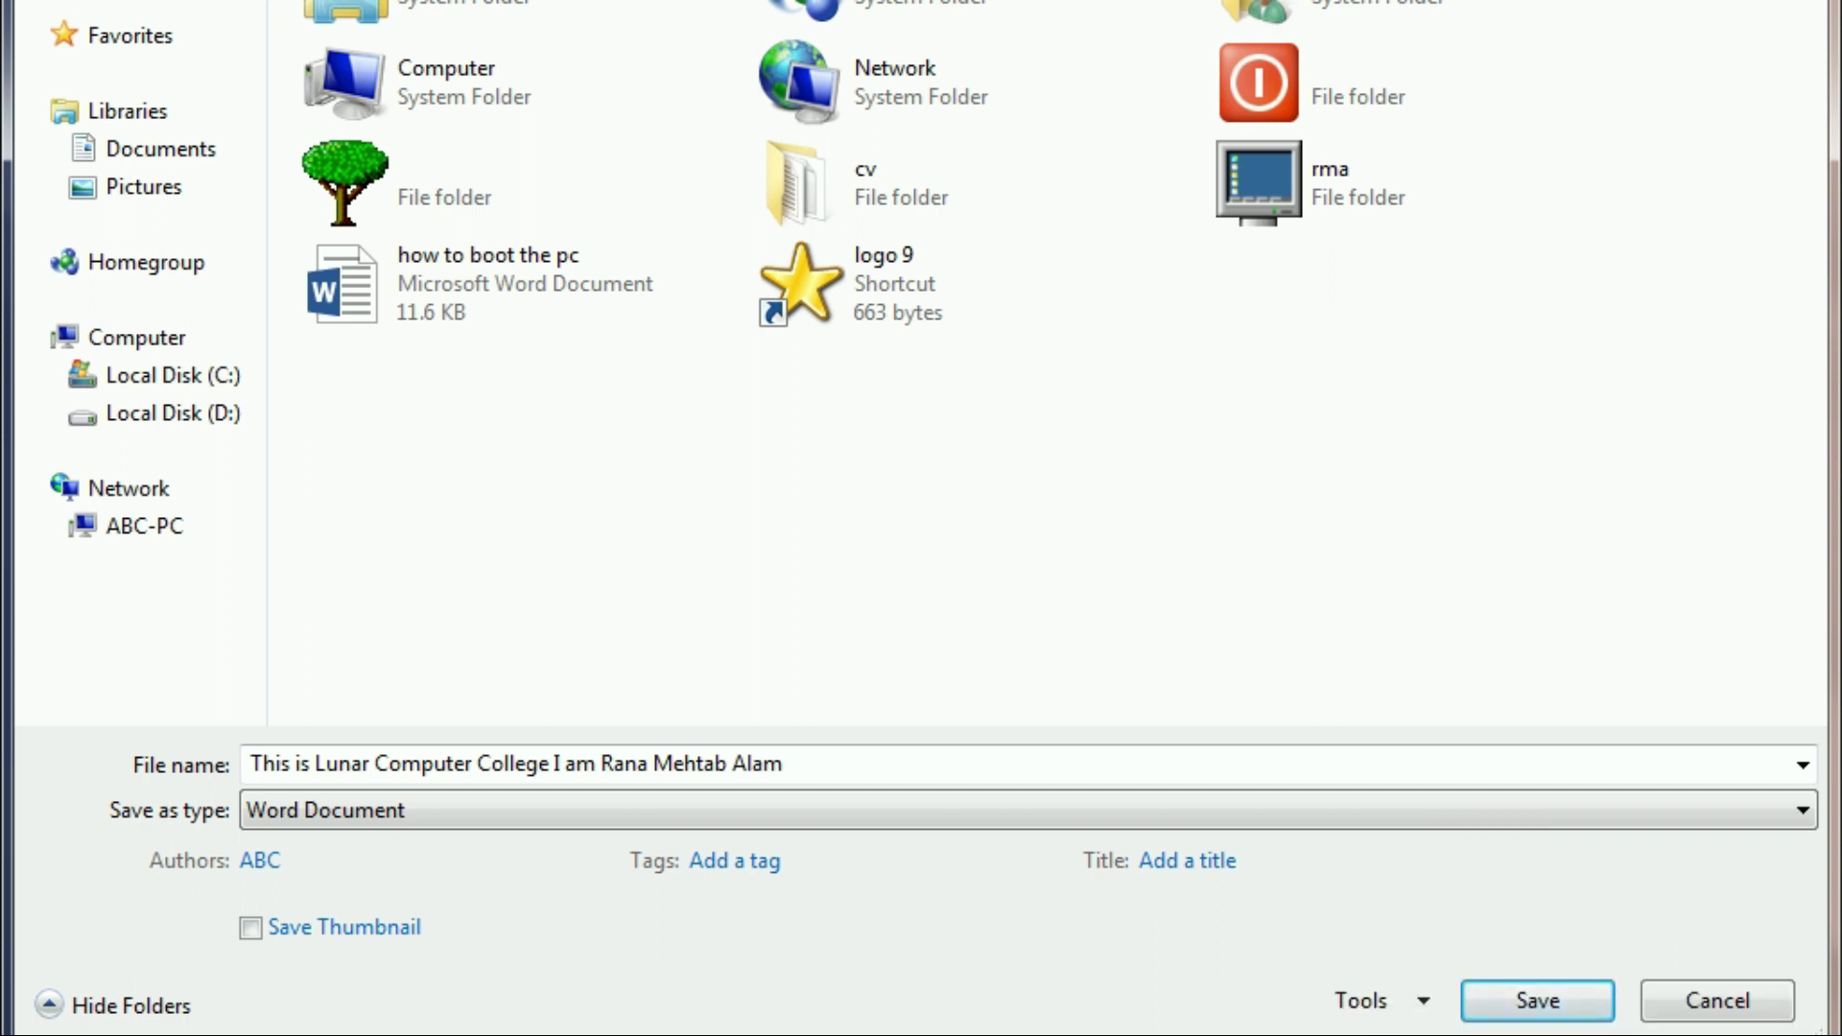
pyautogui.click(1506, 1009)
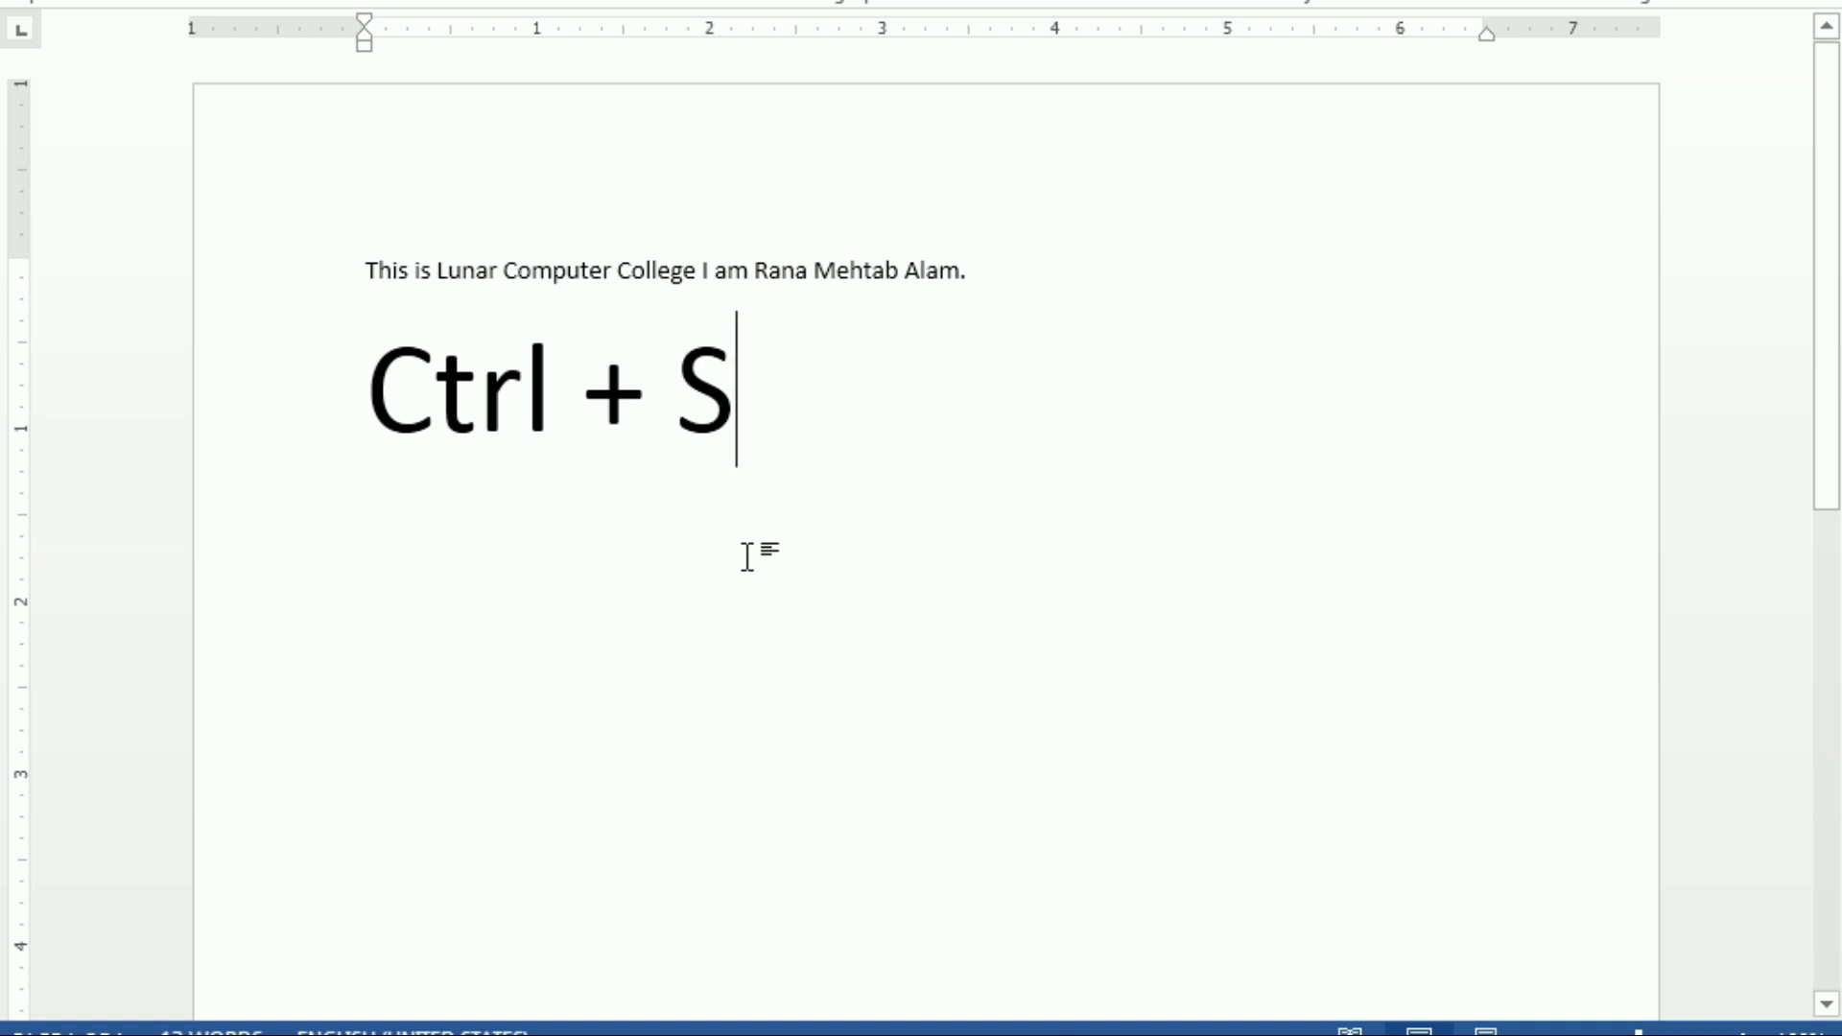
# Step: Add a line reading 'LCC RMA' below Ctrl + S in the same 54 pt type
pyautogui.press('Return')
pyautogui.write('LCC RMA')
pyautogui.press('Return')
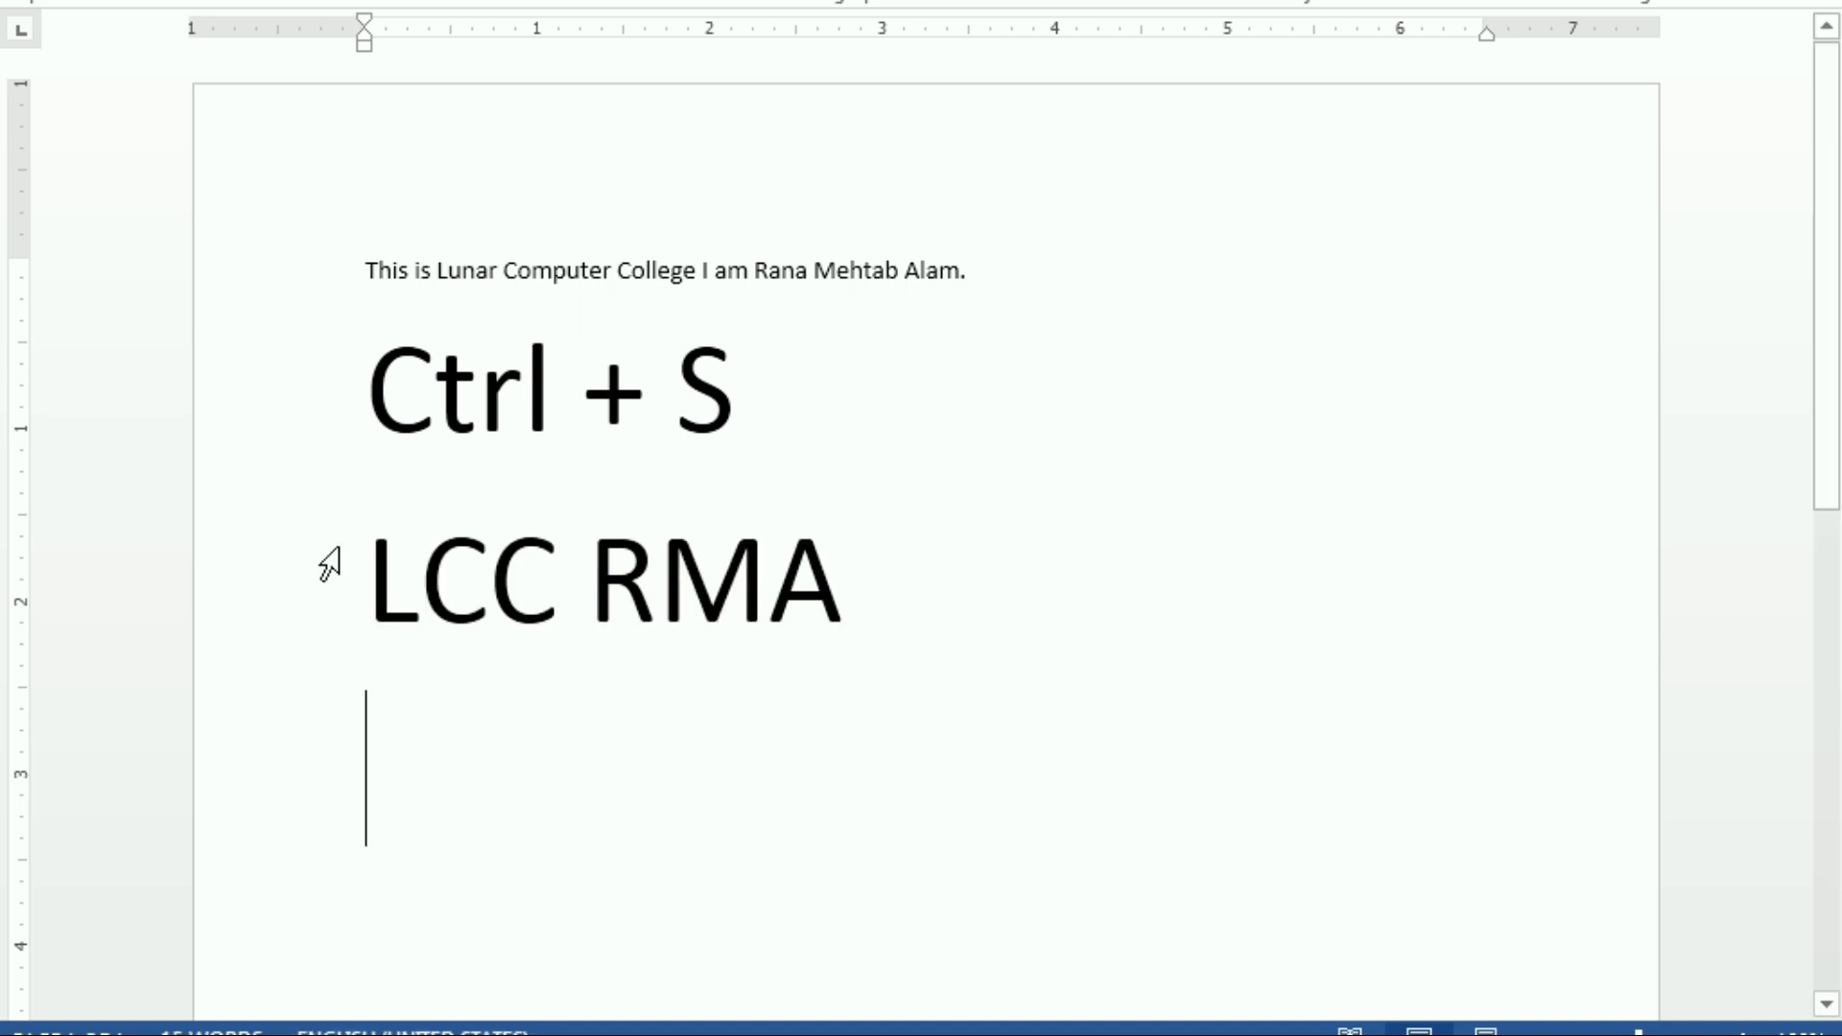
pyautogui.moveTo(374, 570); pyautogui.dragTo(818, 585)
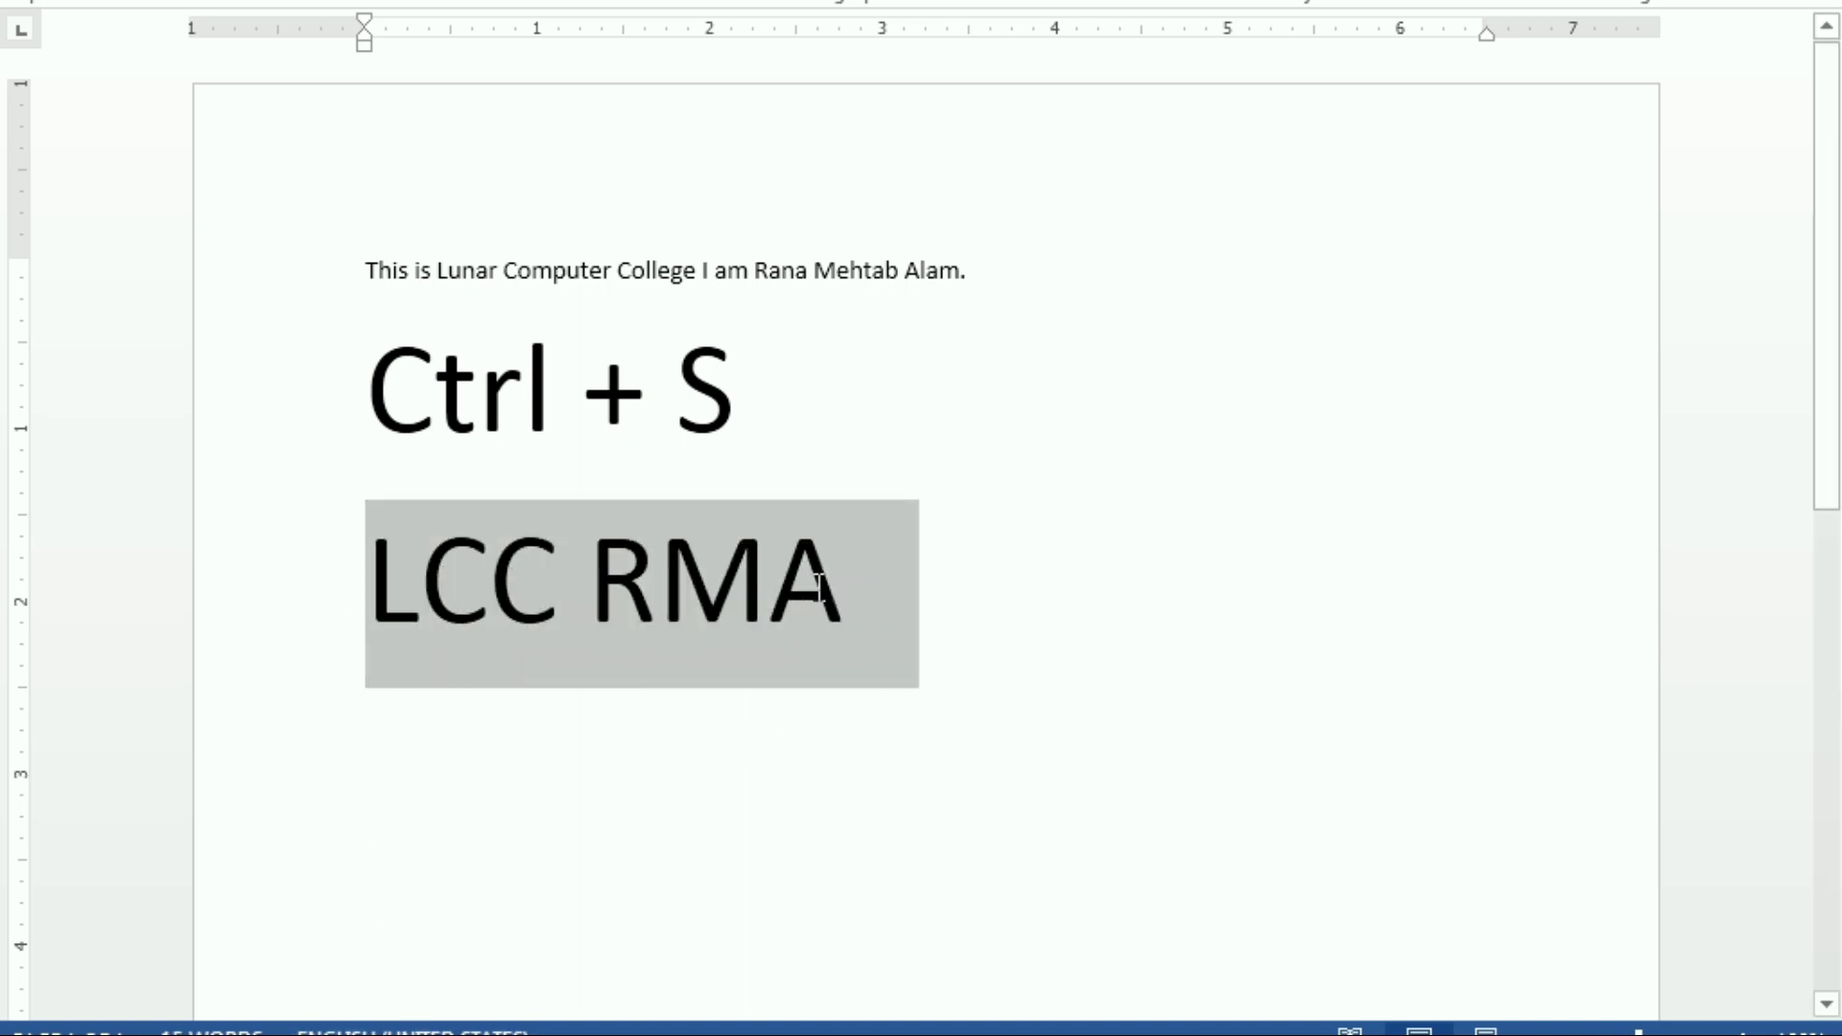
pyautogui.click(595, 809)
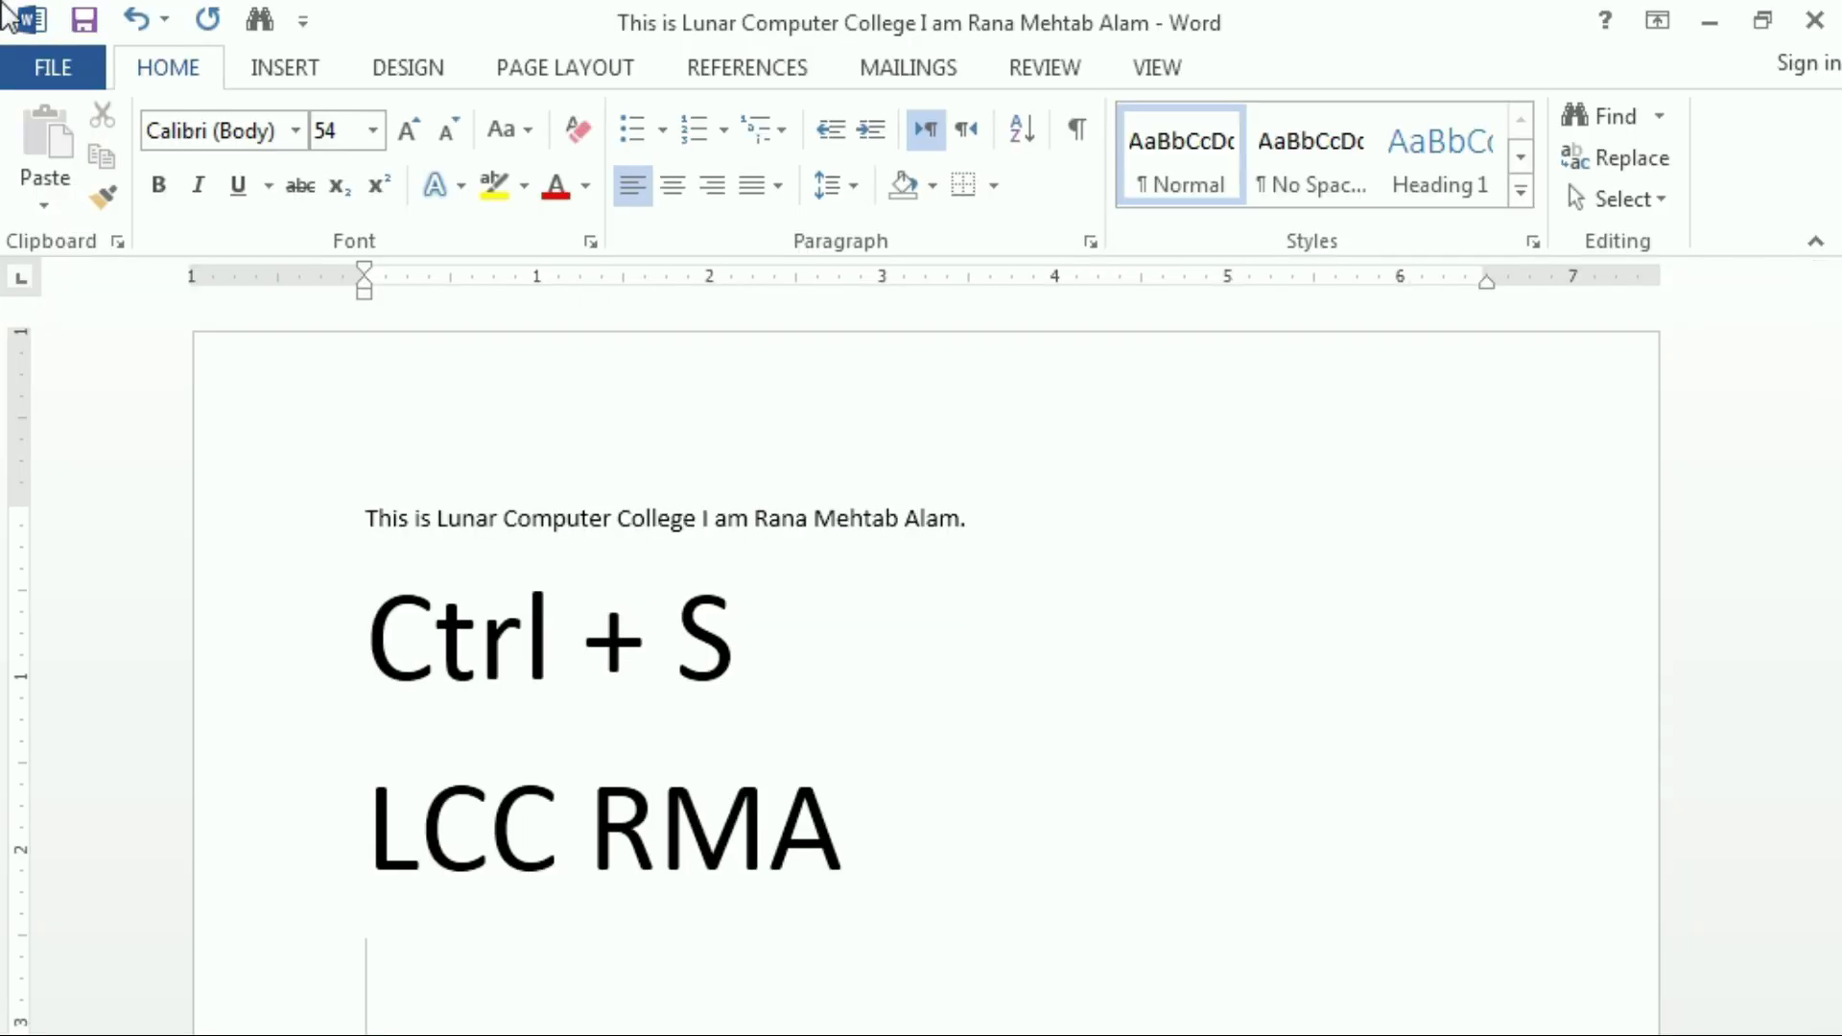
# Step: Resave the document with the new LCC RMA line from the File backstage
pyautogui.click(83, 23)
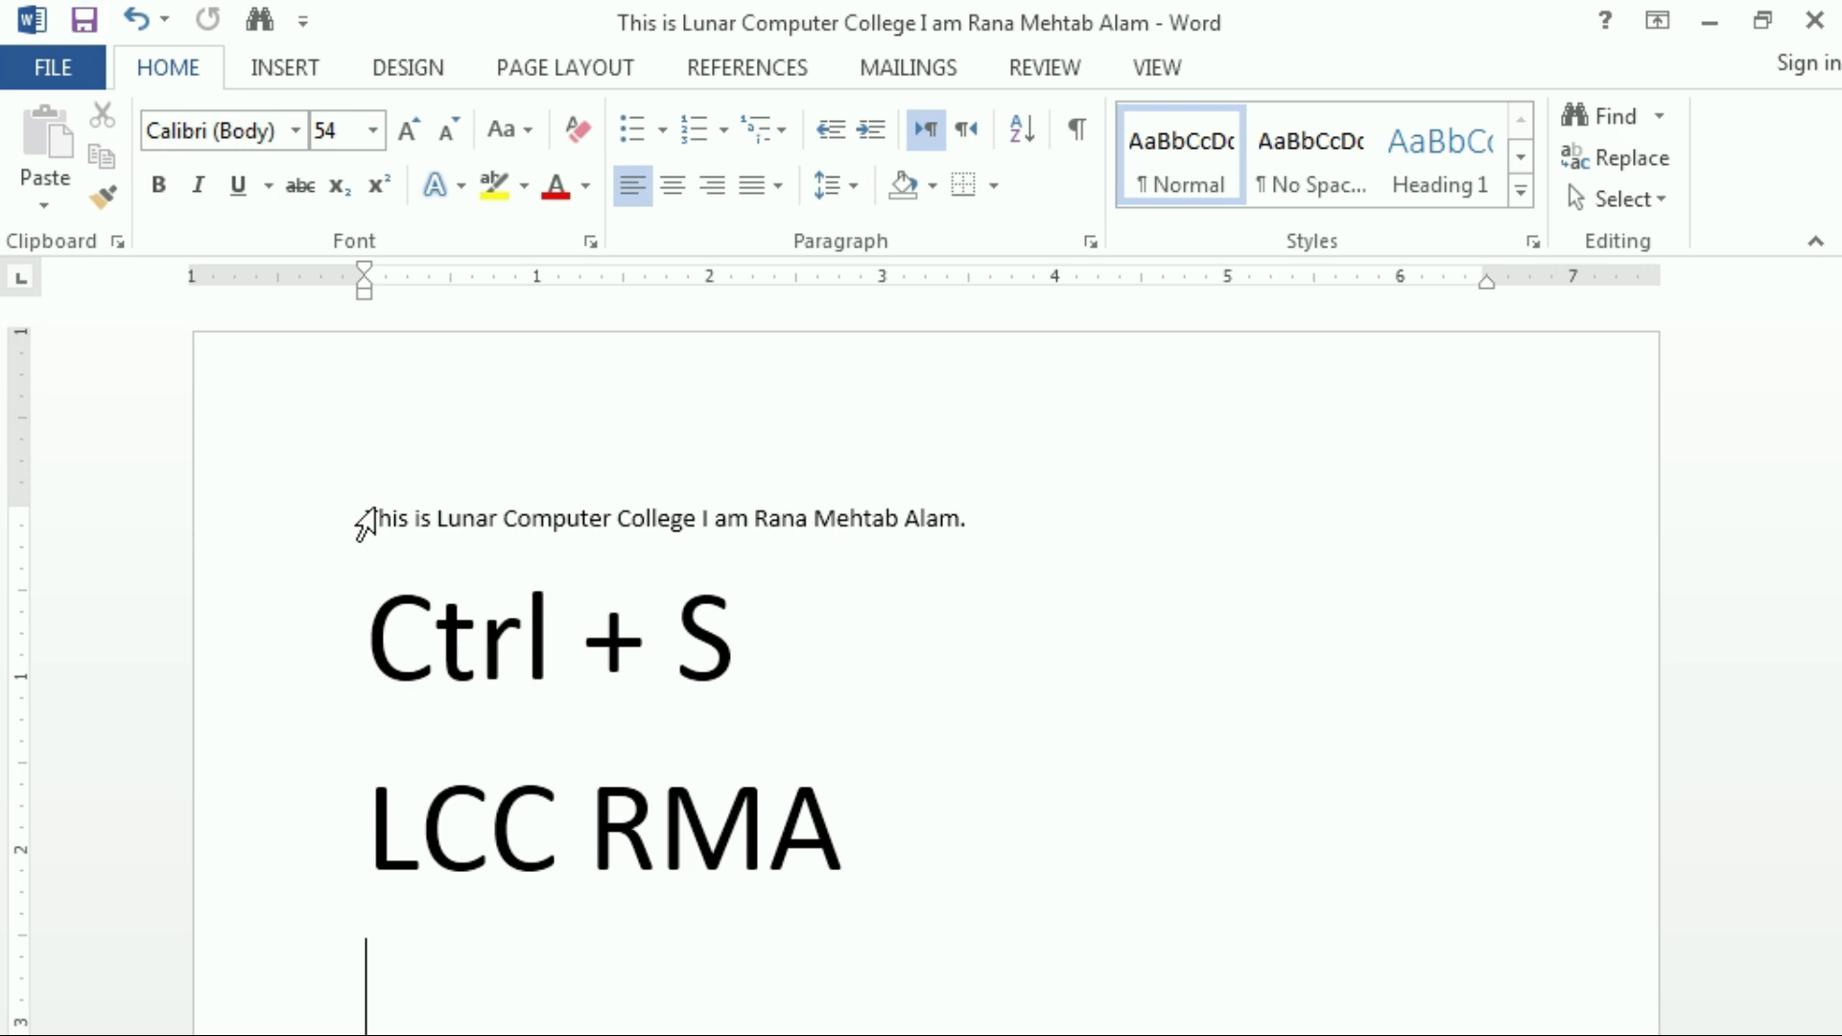
pyautogui.click(56, 60)
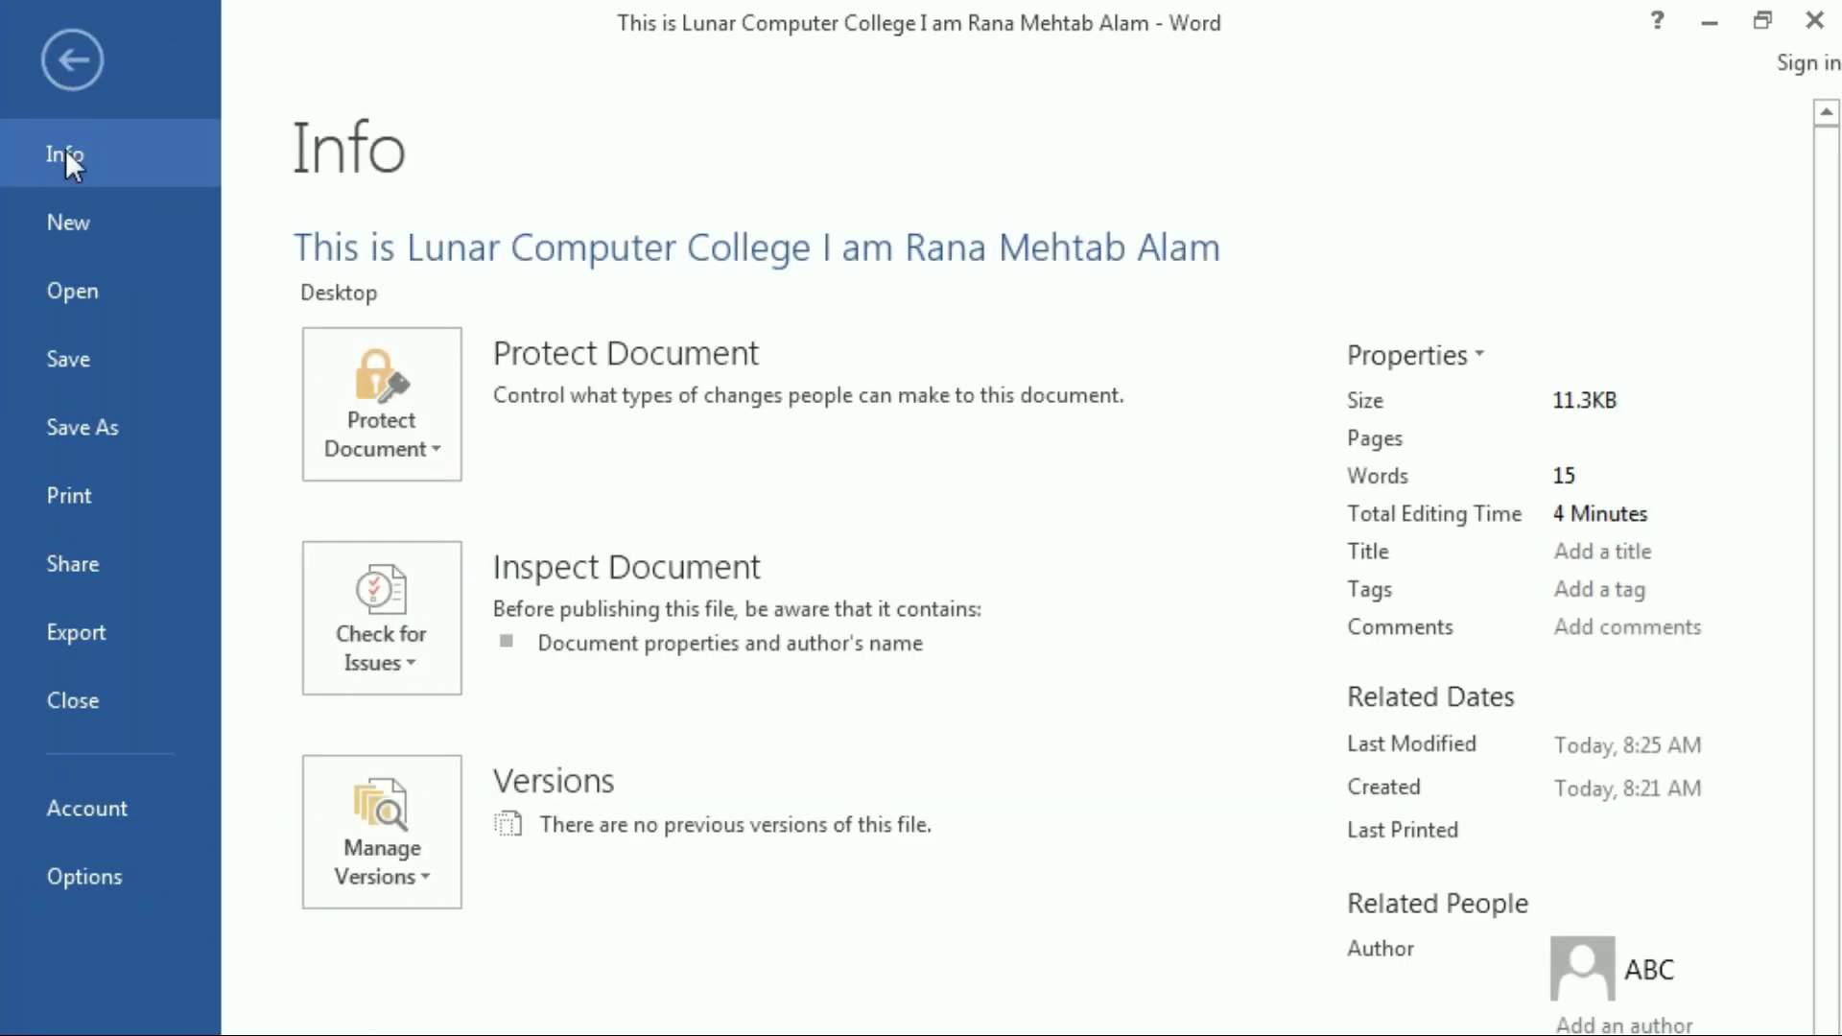
pyautogui.click(77, 359)
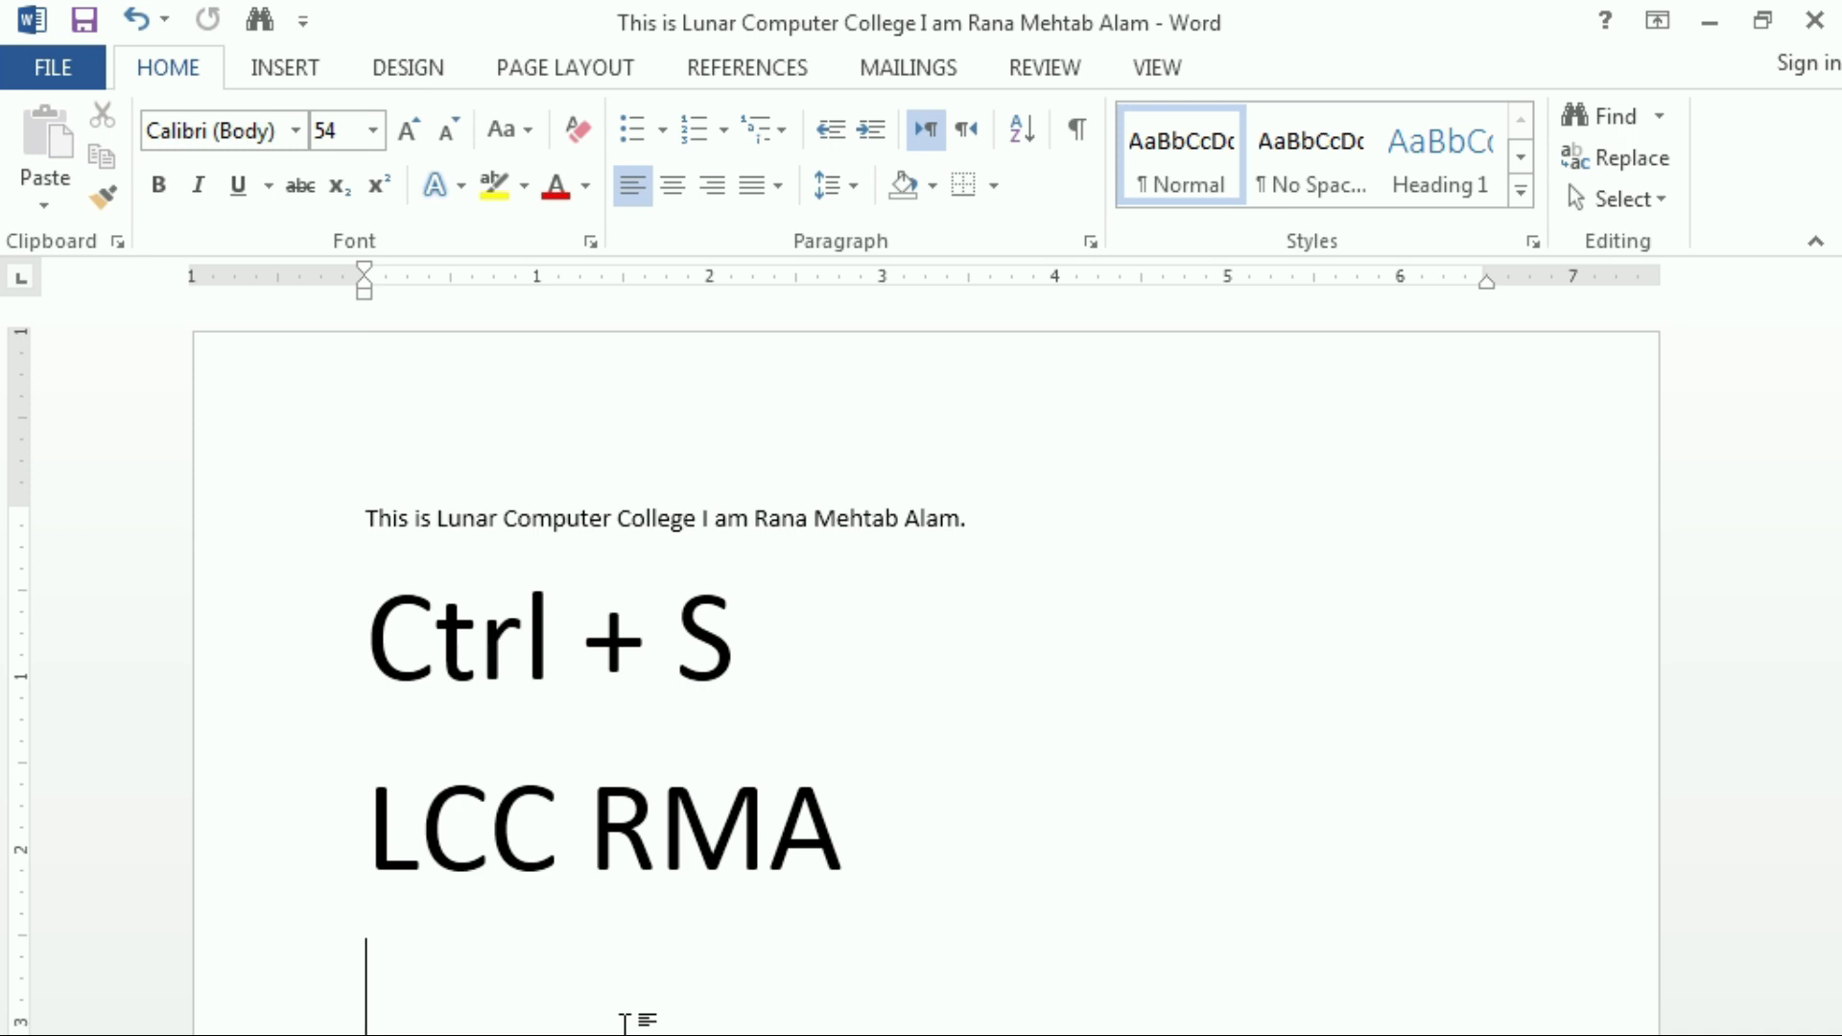
# Step: Return to File > Save As and browse to open the save dialog on the Desktop
pyautogui.click(33, 76)
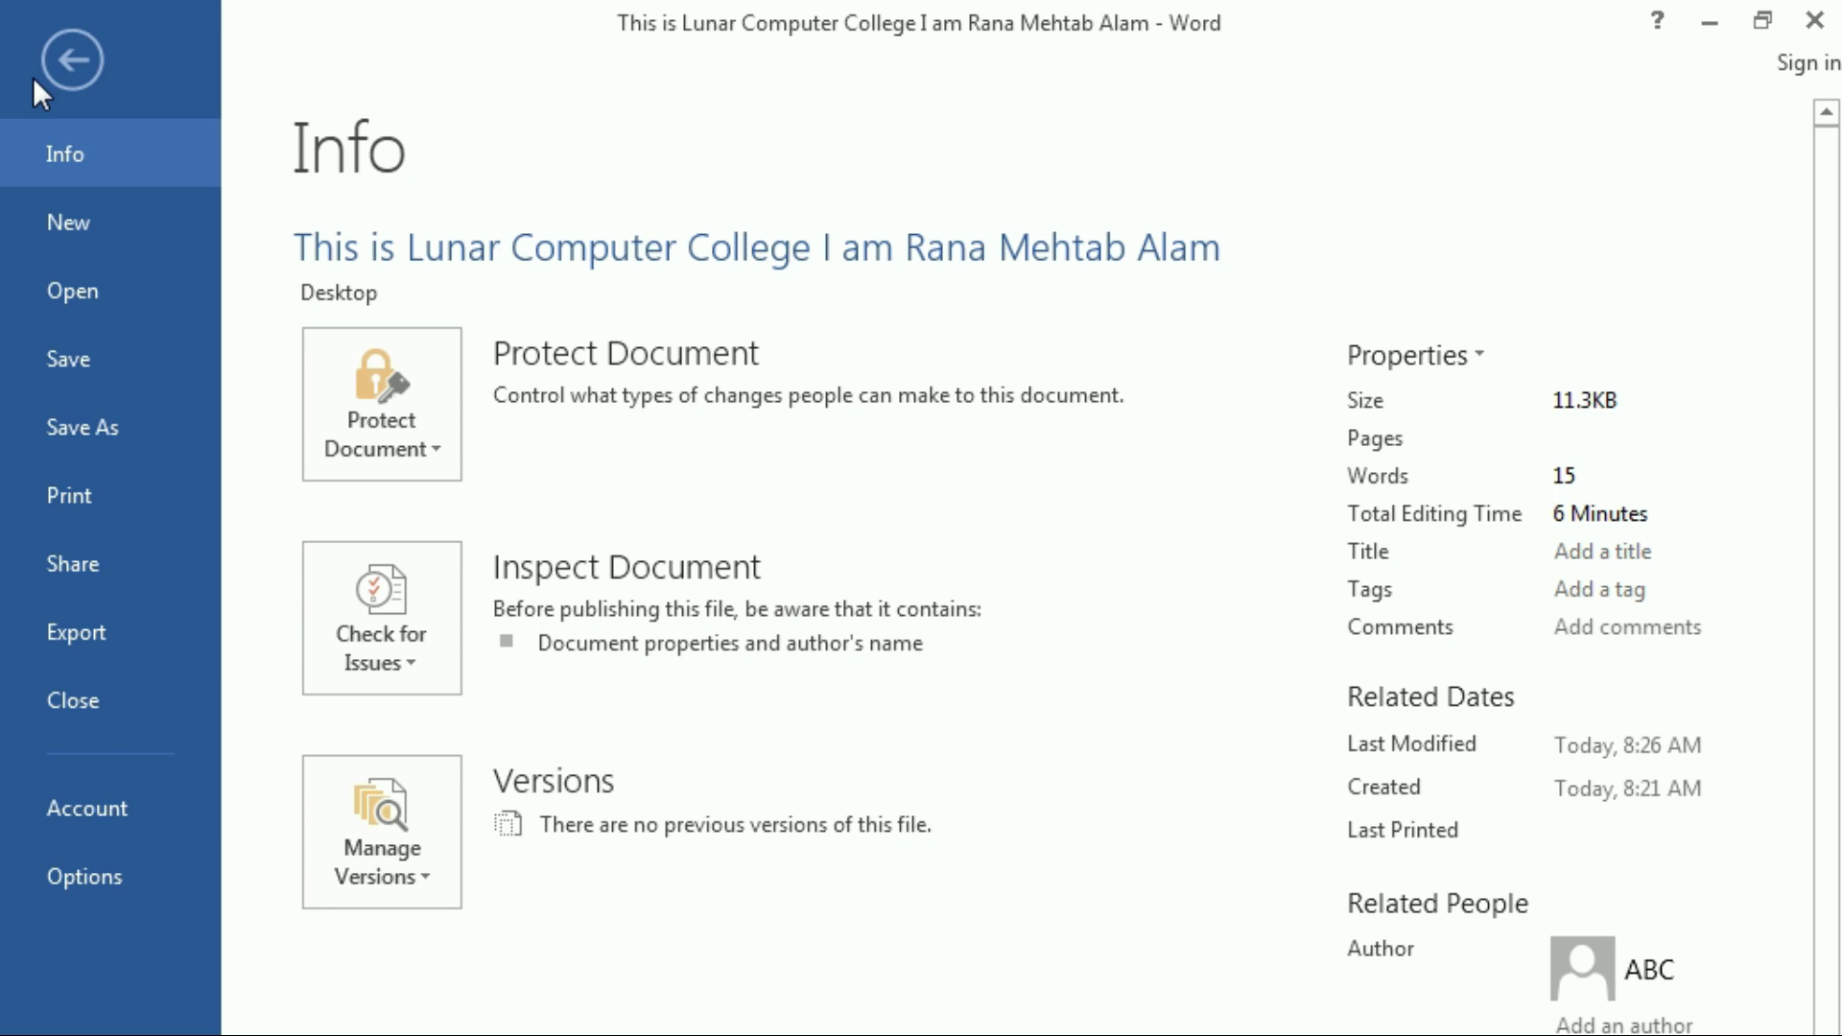
pyautogui.click(90, 430)
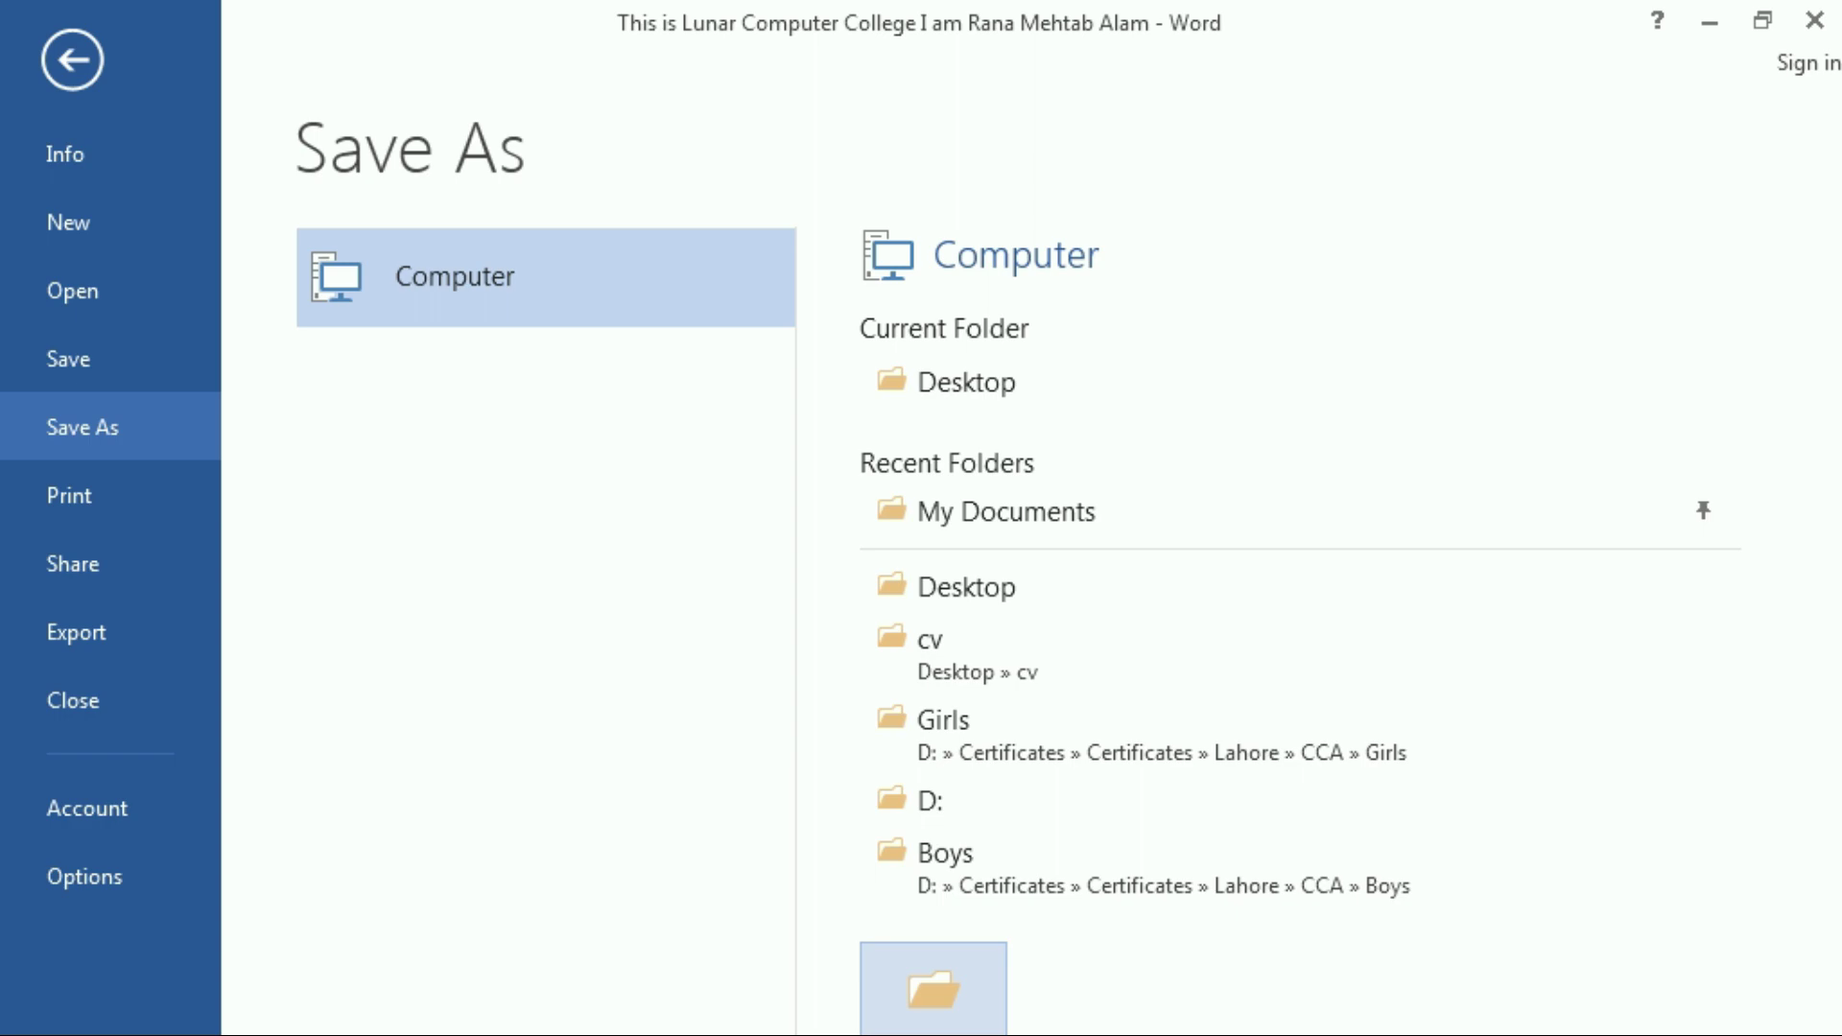
pyautogui.click(932, 988)
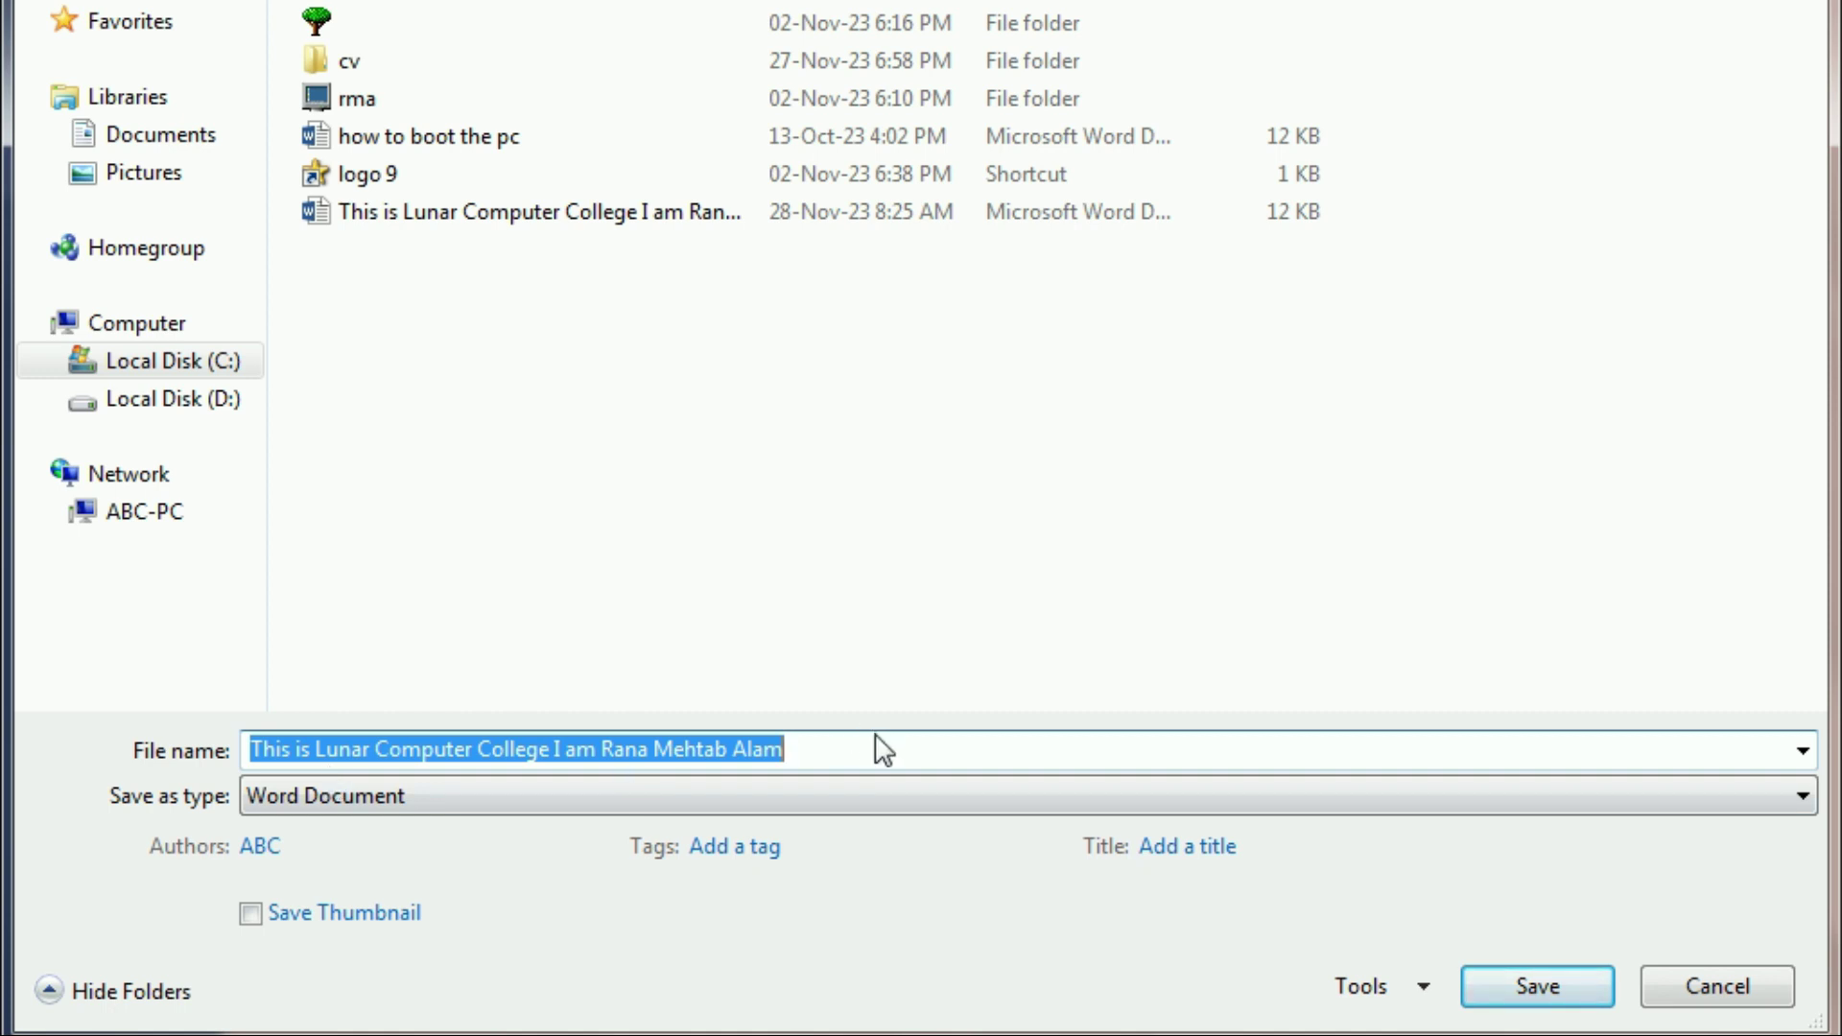
# Step: In Tools > General Options, enter a three-character password to open the document
pyautogui.click(855, 747)
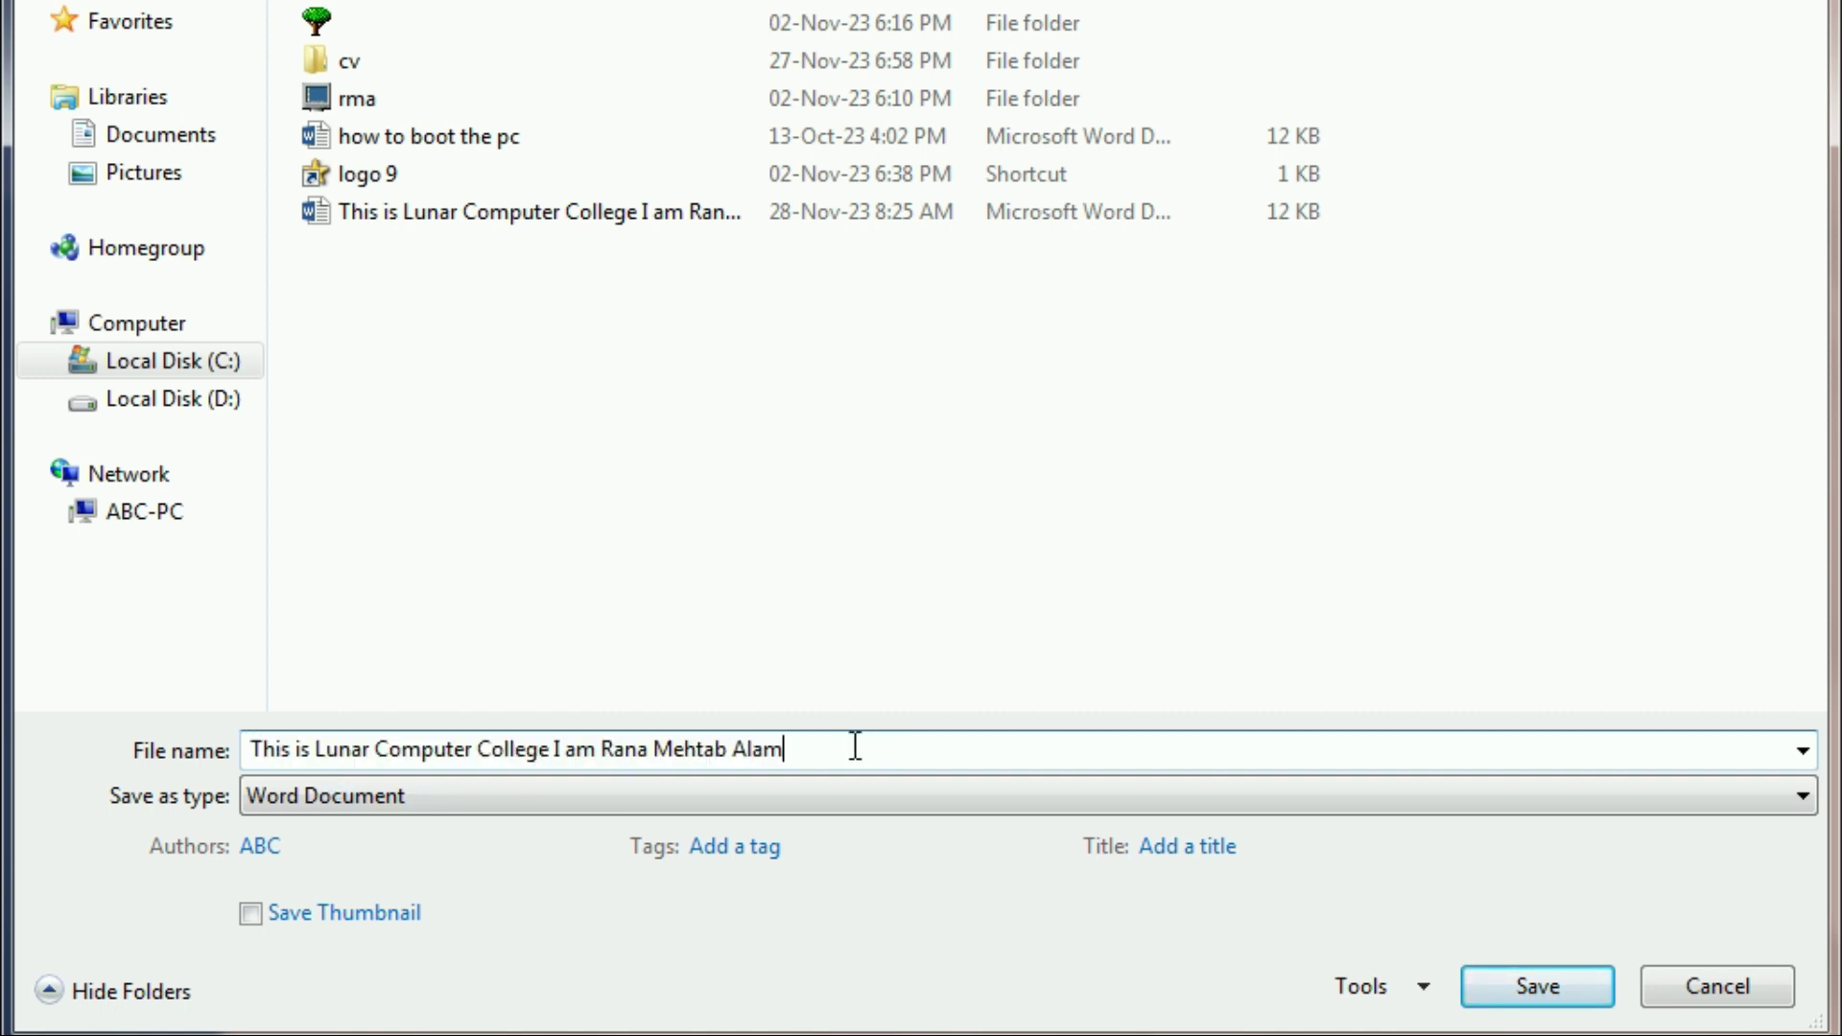
pyautogui.click(1423, 984)
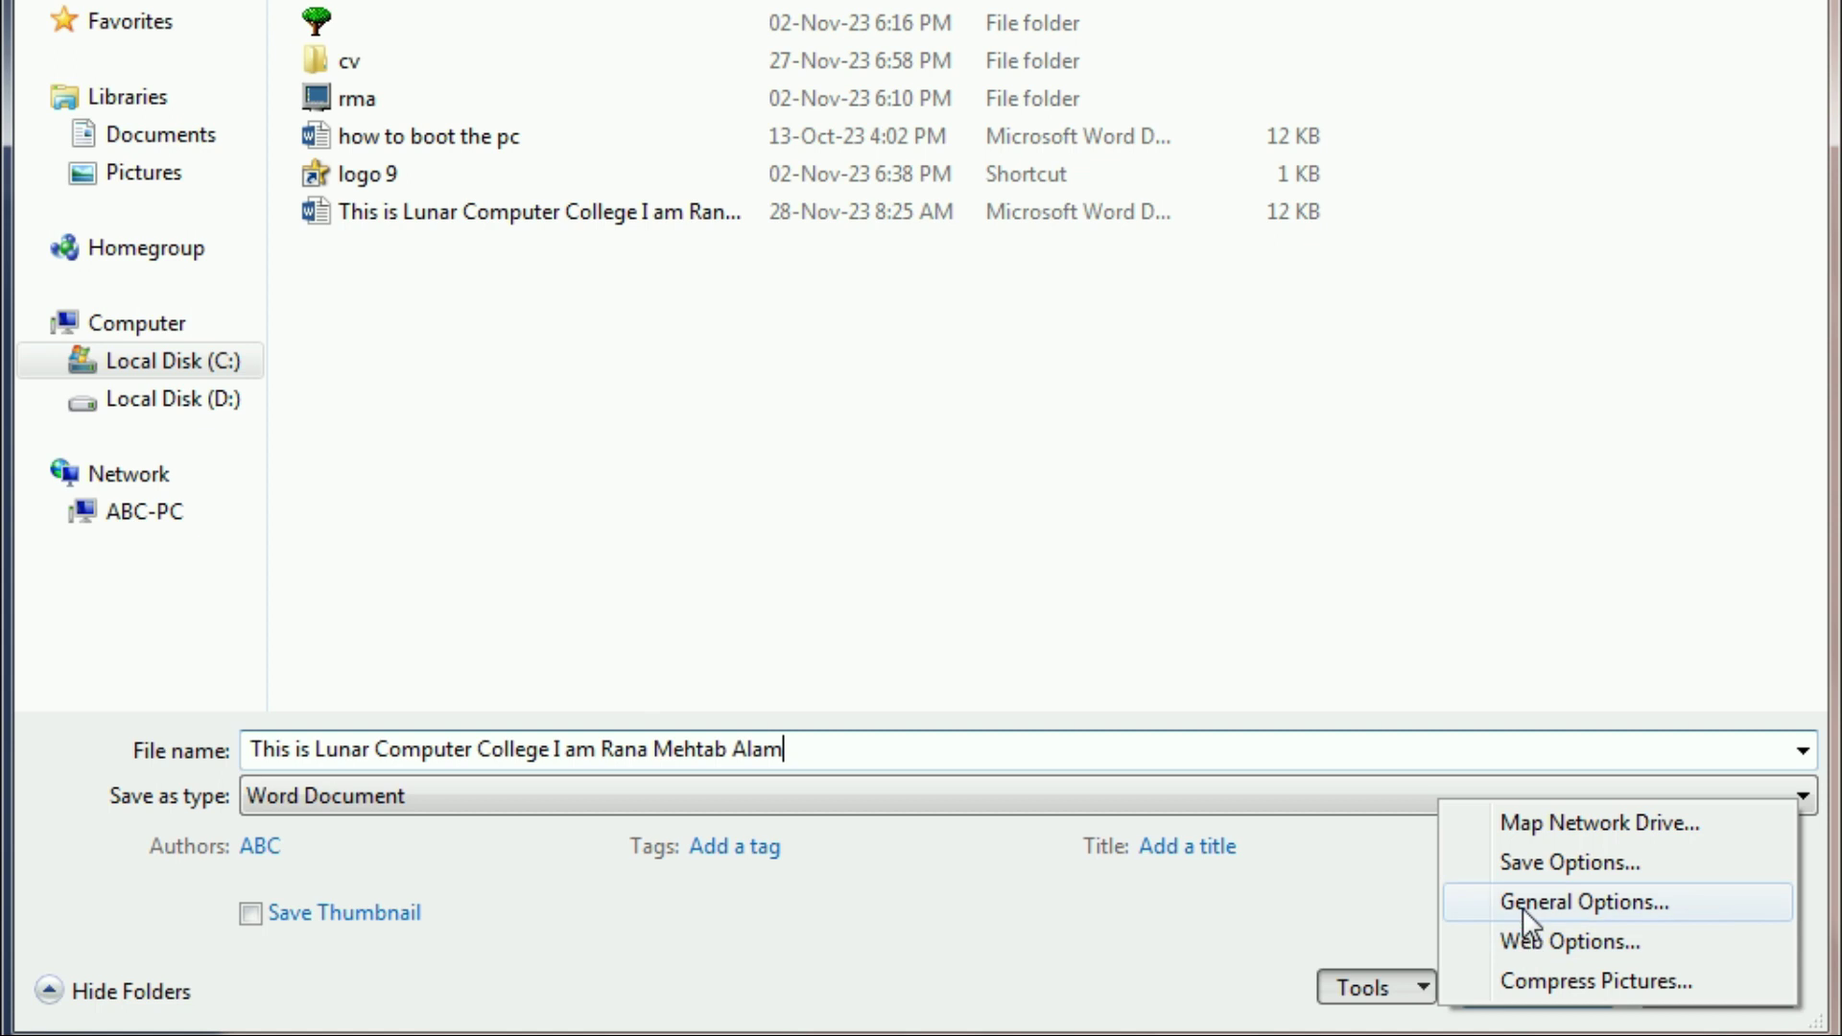
pyautogui.click(1554, 901)
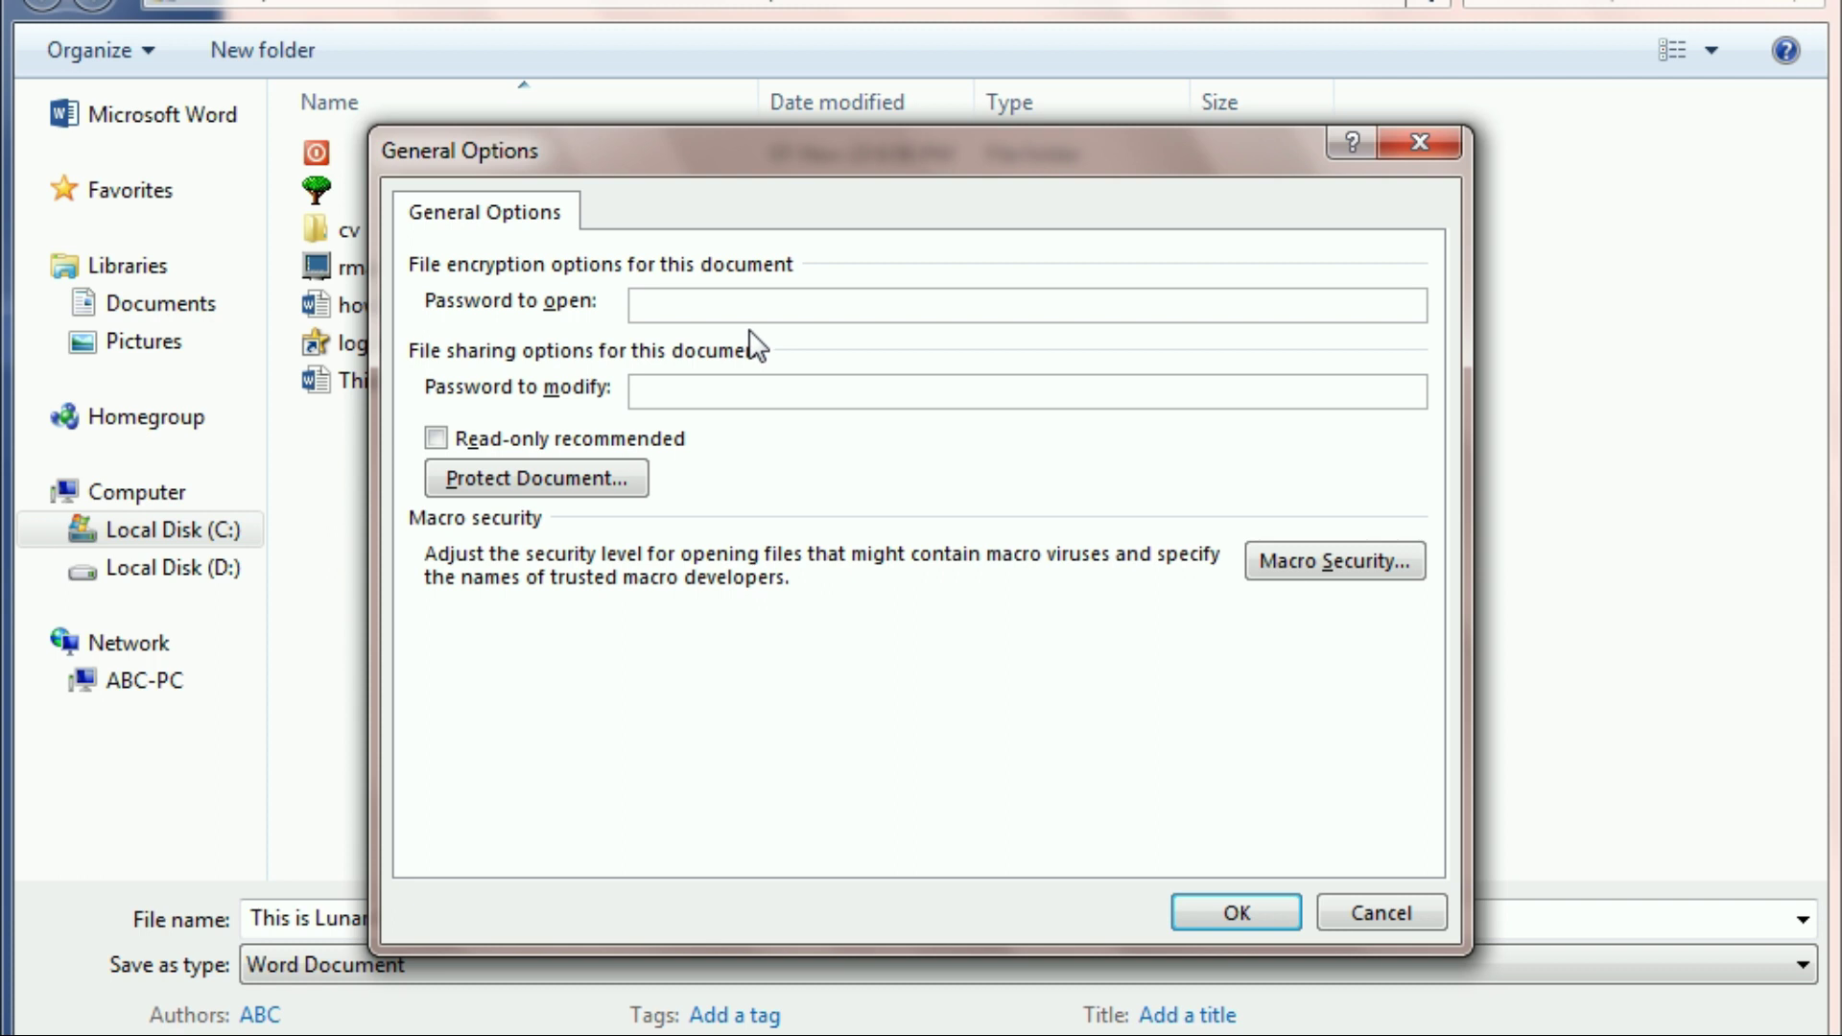
pyautogui.click(698, 391)
pyautogui.click(658, 313)
# Step: Re-enter and confirm the password required to open the document
pyautogui.click(1228, 920)
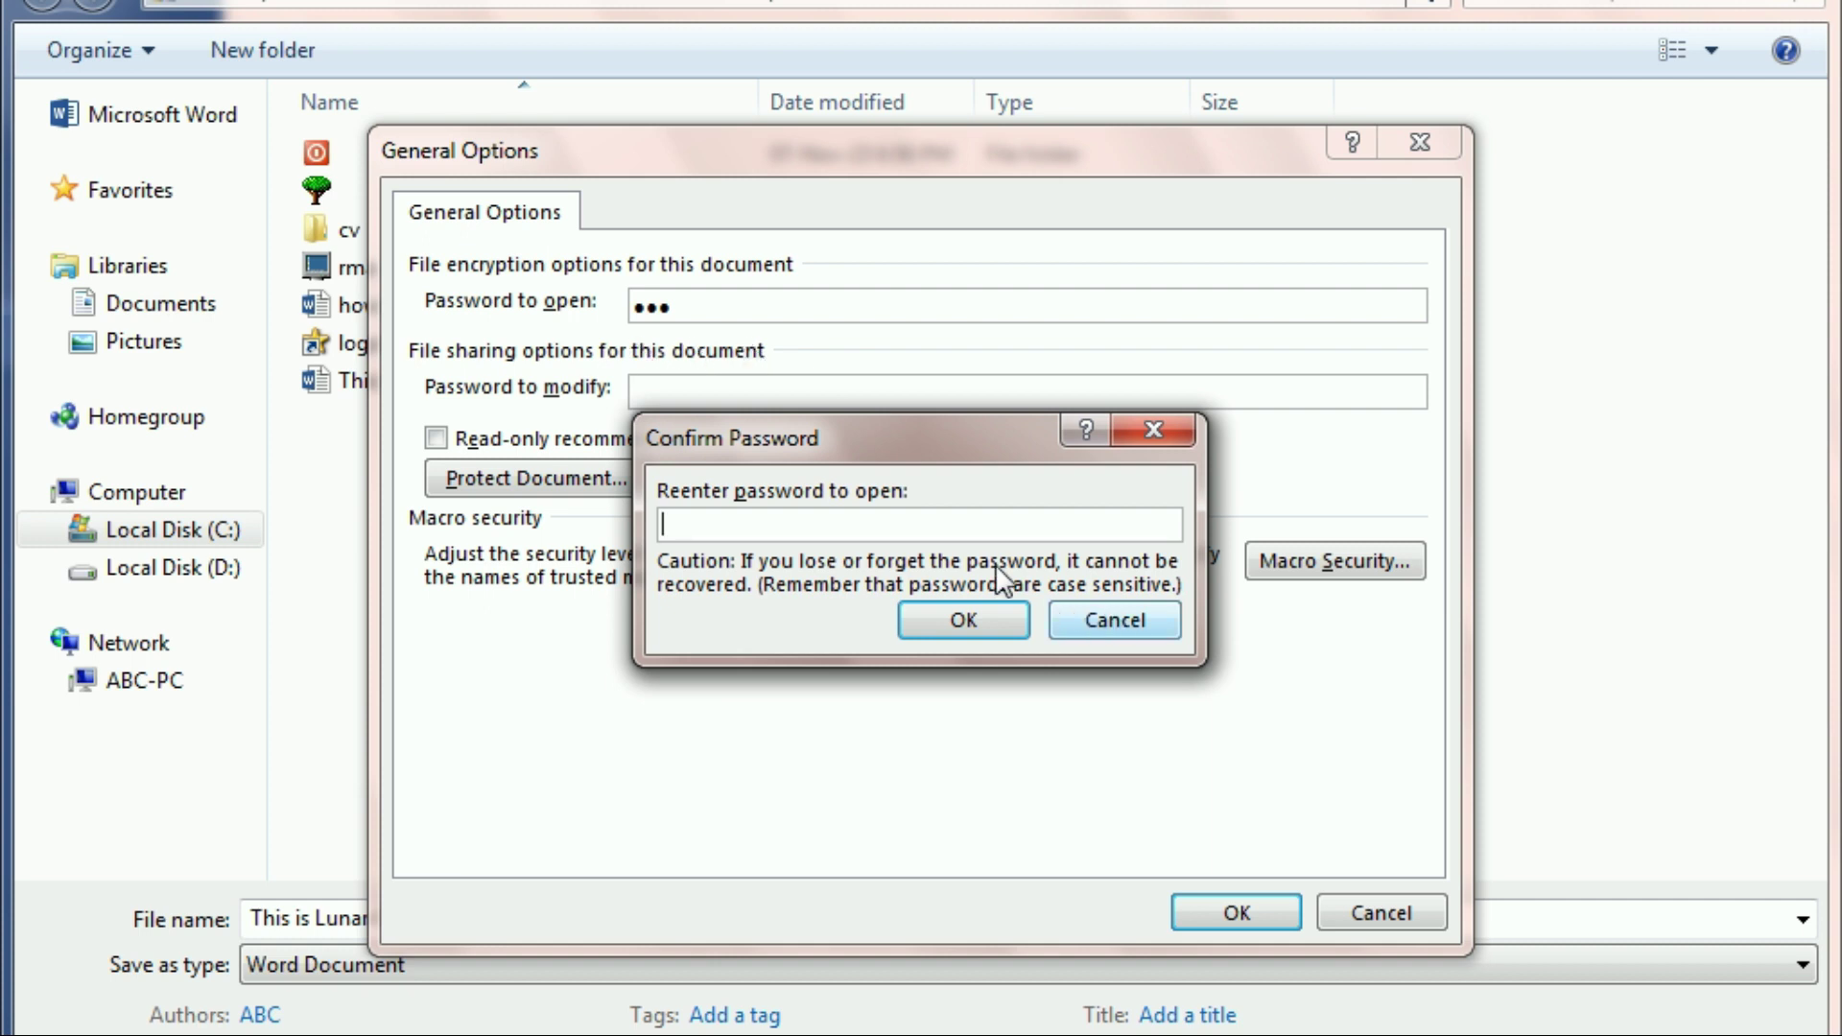
pyautogui.click(961, 623)
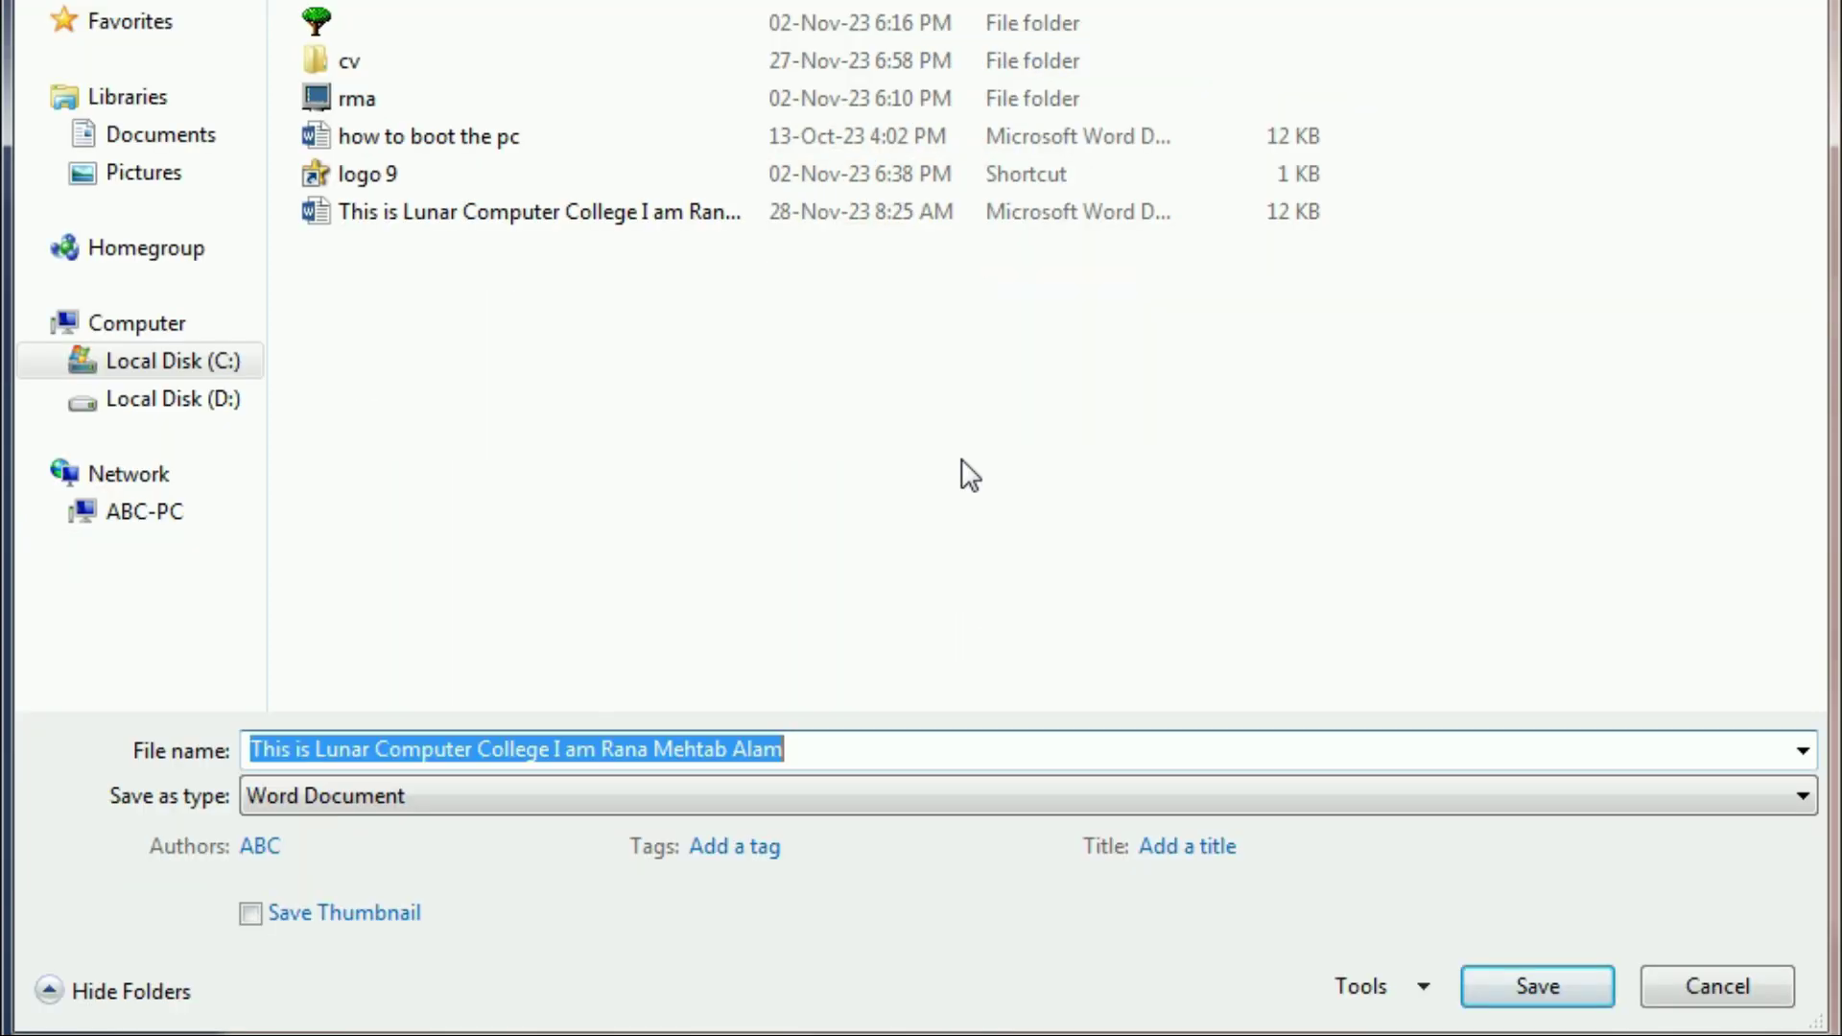
# Step: Save the password-protected document and close it
pyautogui.click(1507, 997)
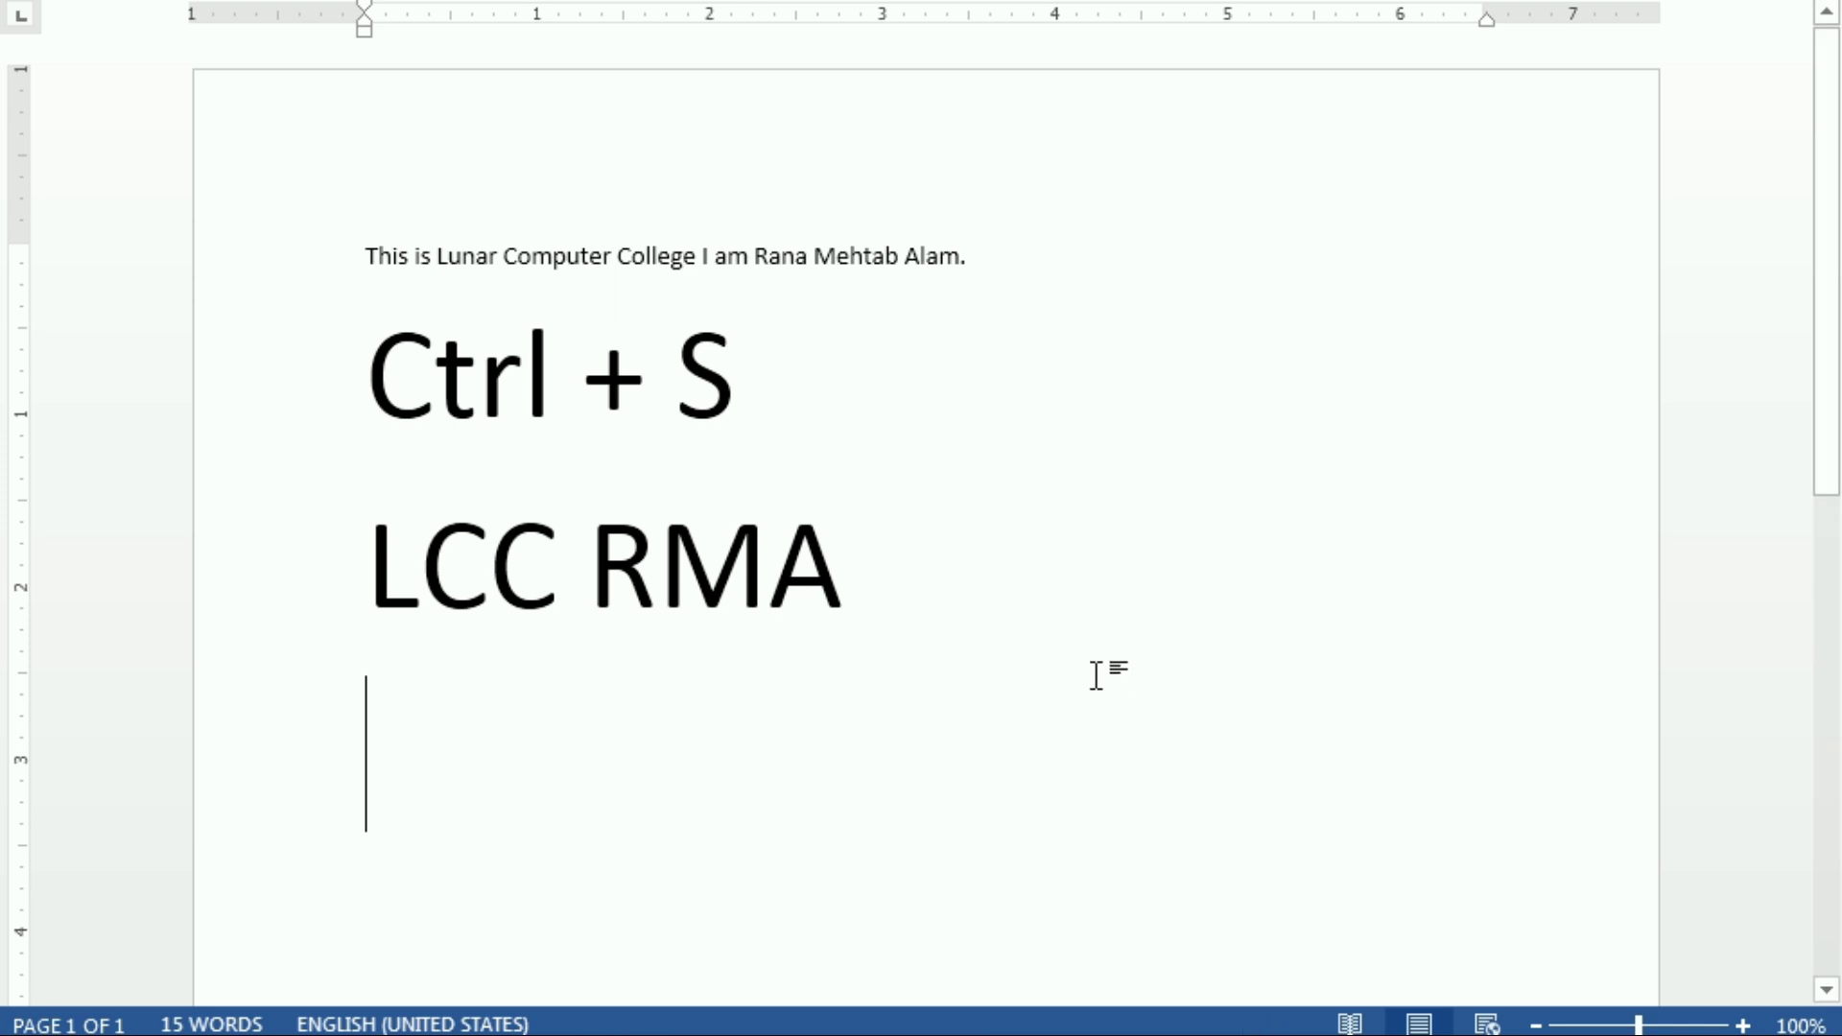
pyautogui.click(53, 57)
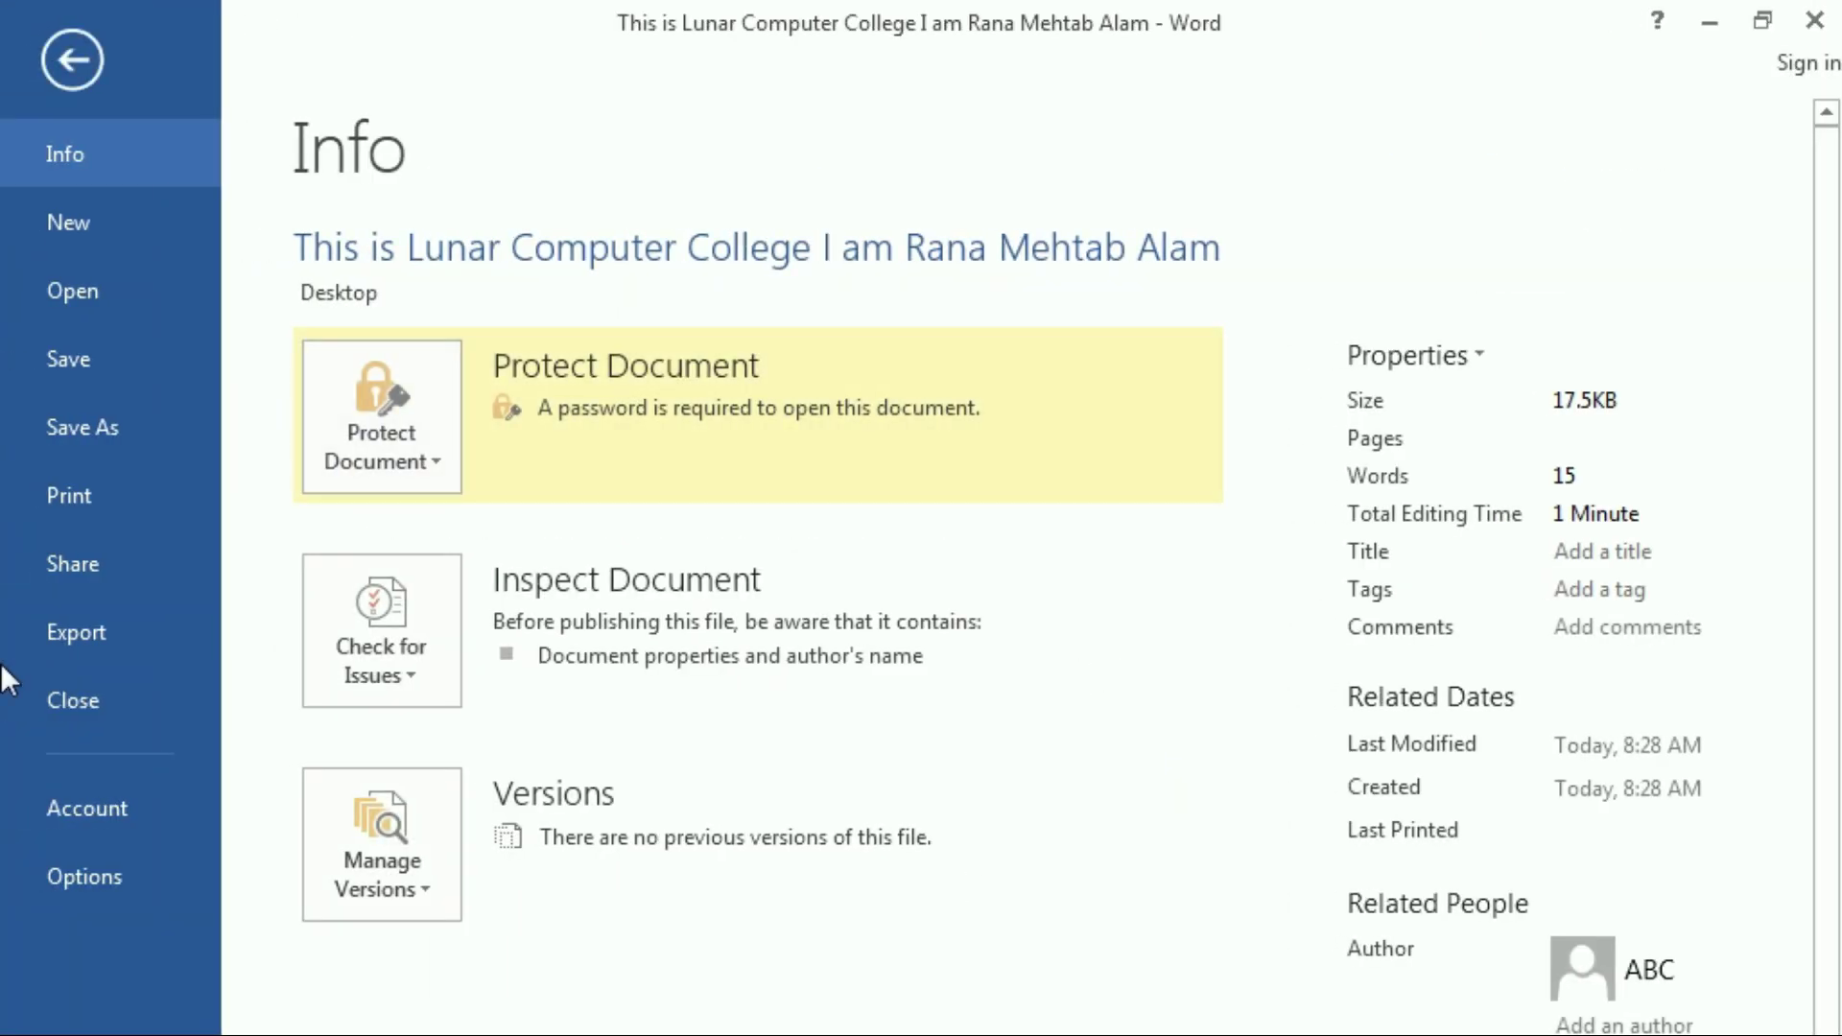
pyautogui.press('Escape')
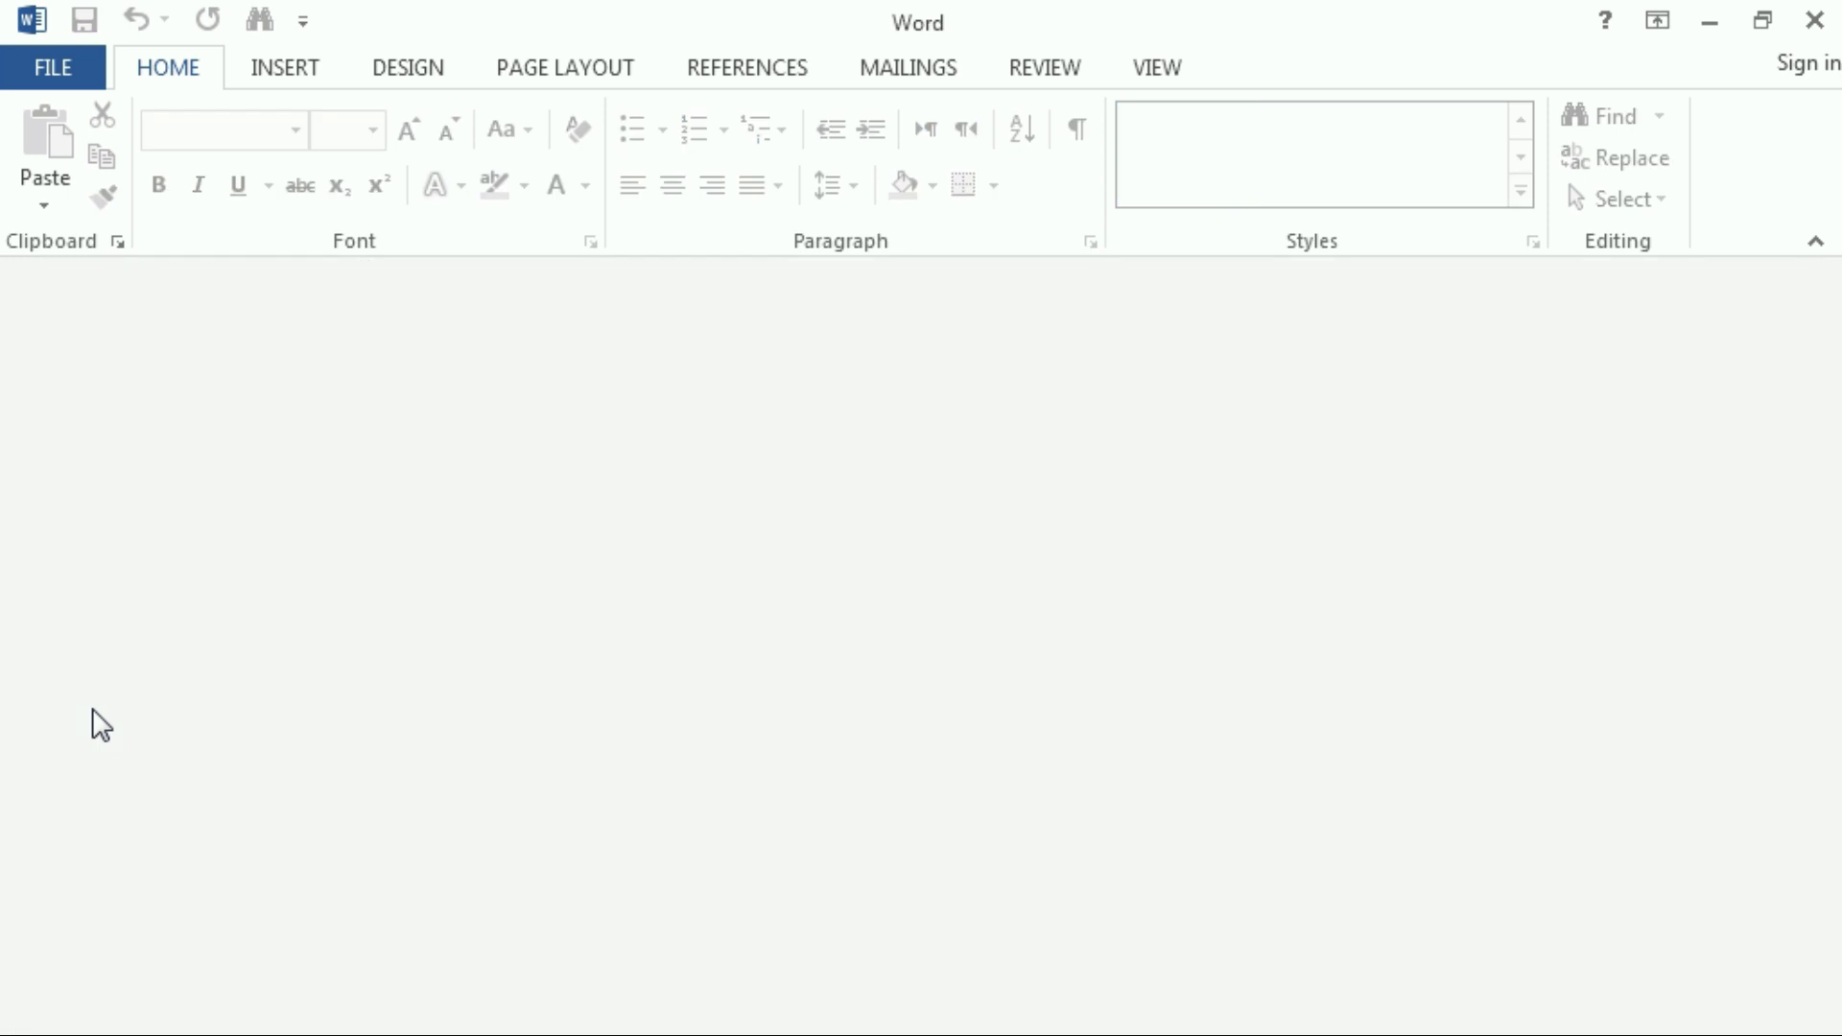
# Step: Reopen the protected document from recent files, enter its password, and jump to the end
pyautogui.click(67, 71)
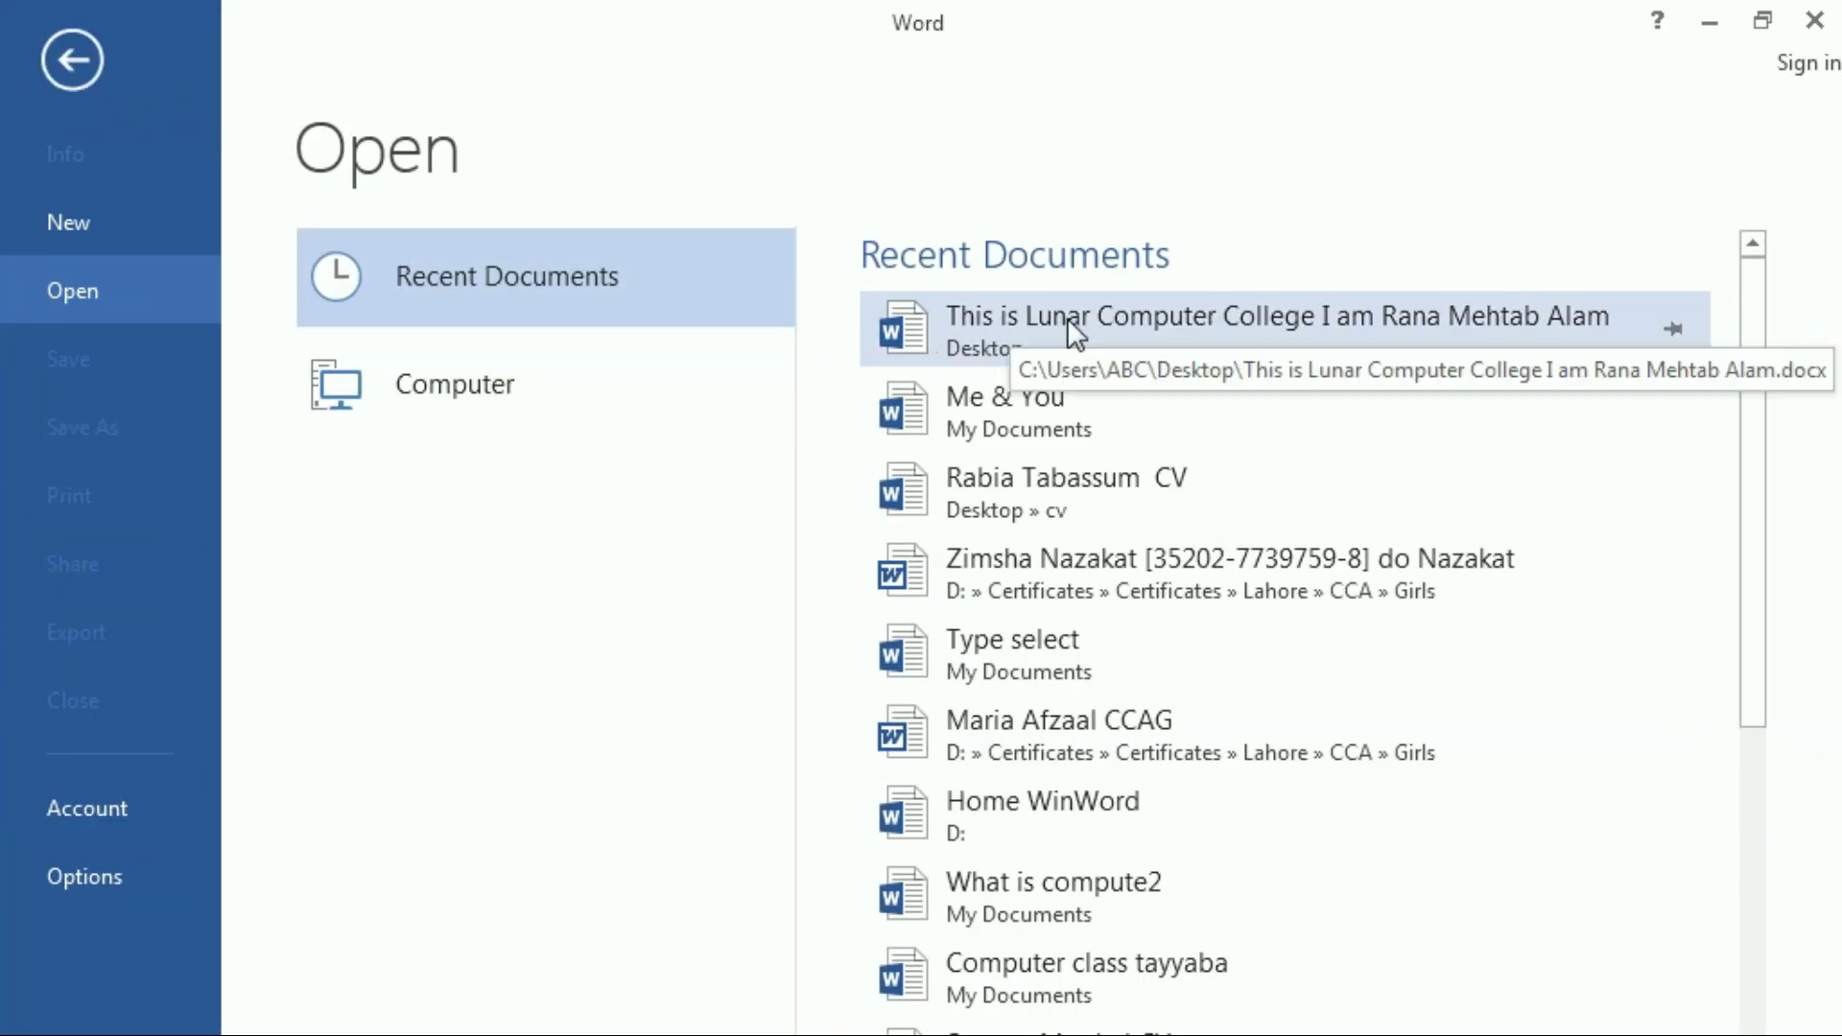
pyautogui.click(1115, 319)
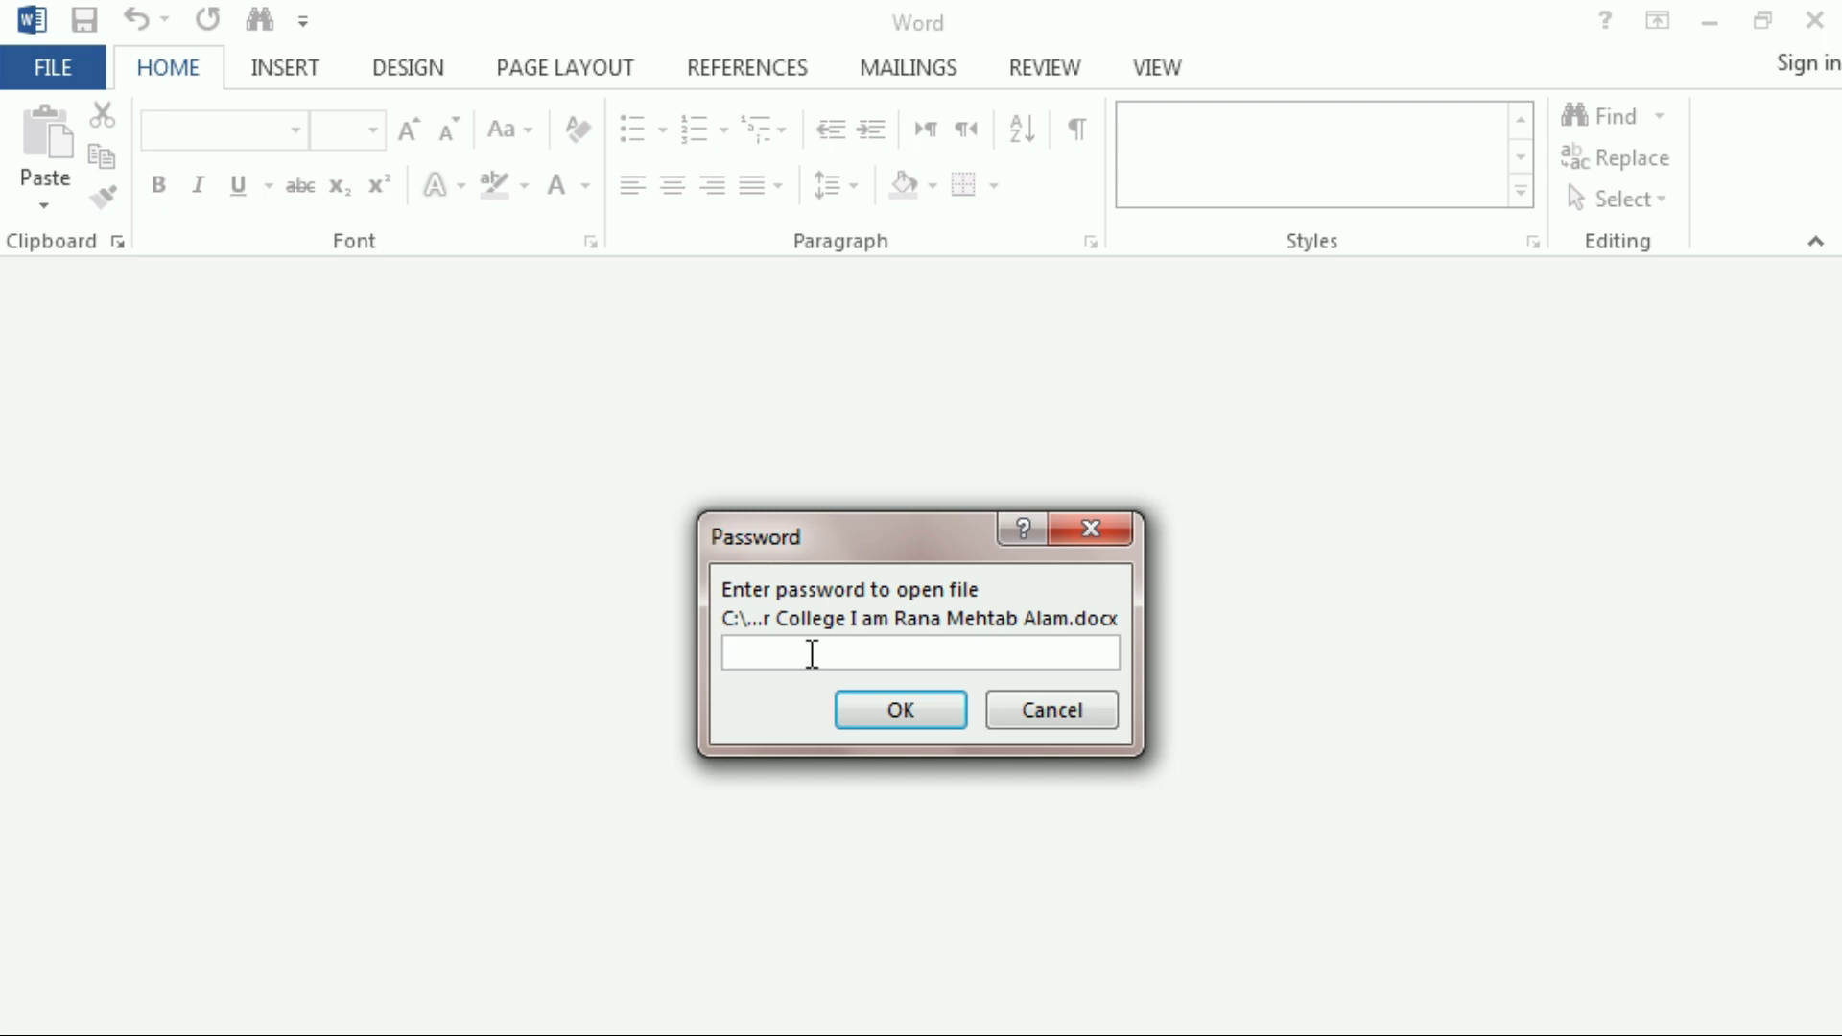
pyautogui.click(863, 715)
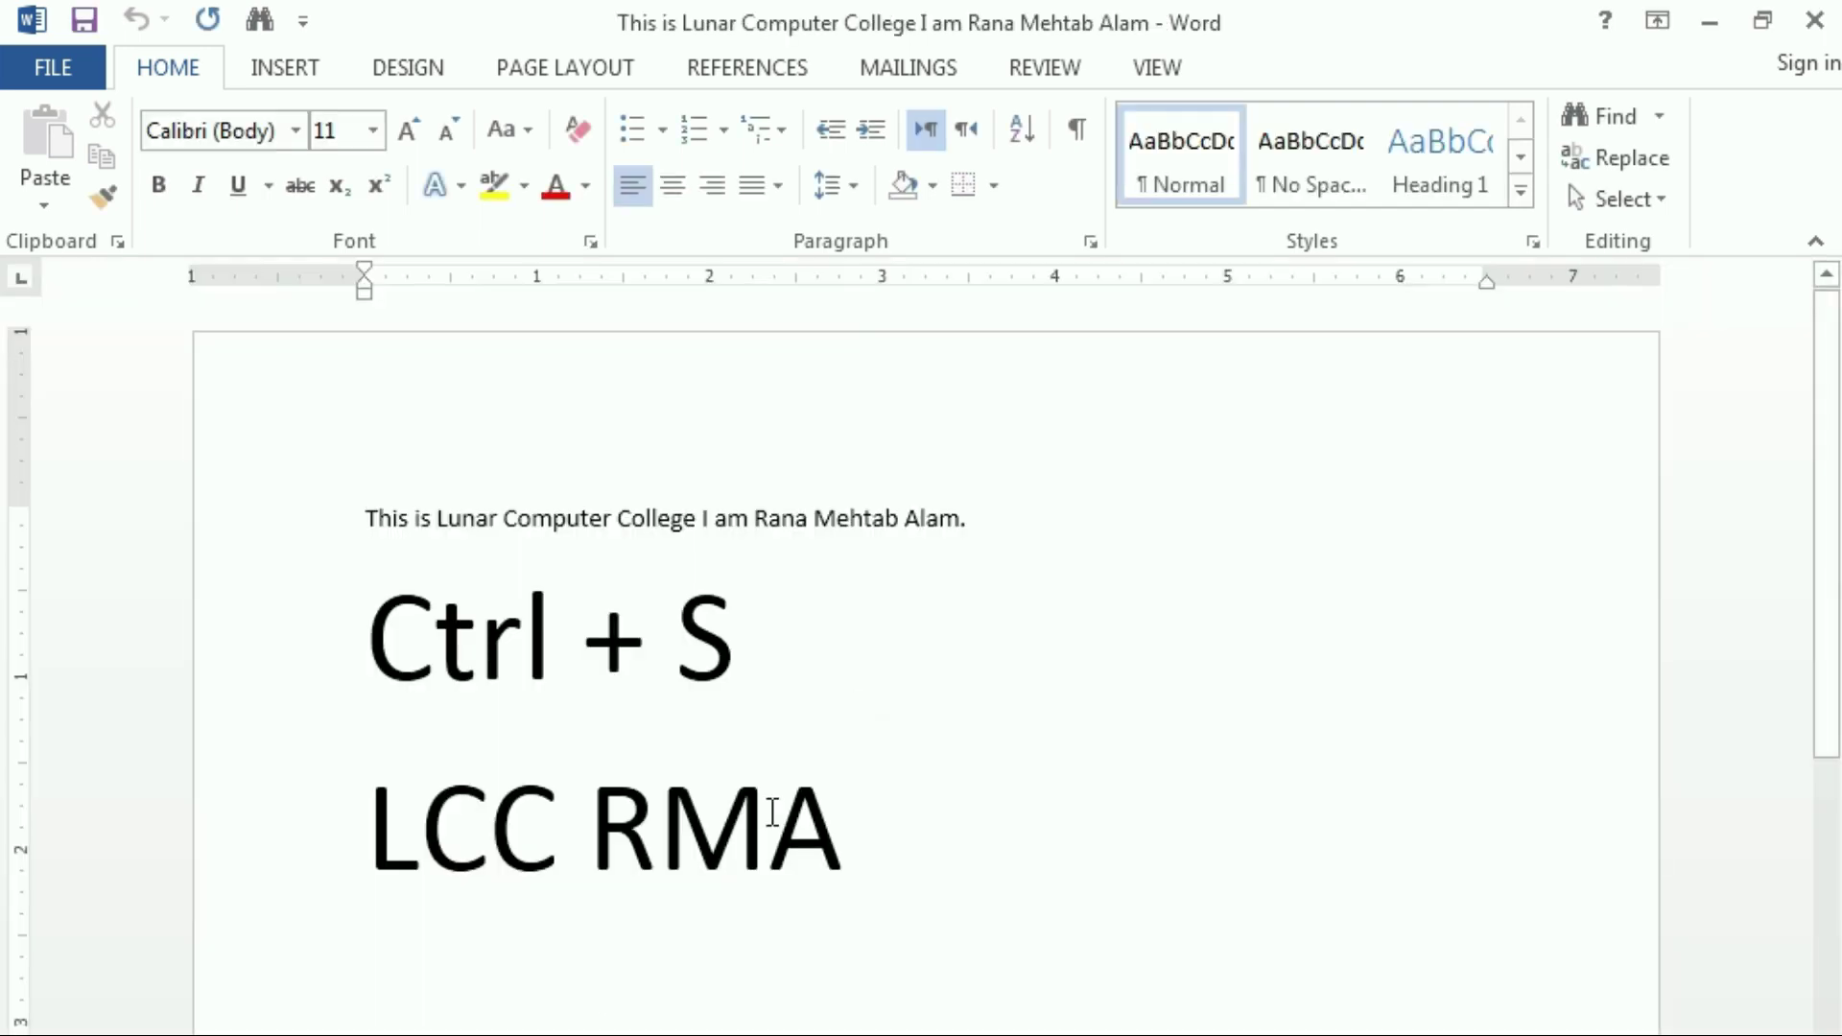
pyautogui.hotkey('ctrl', 'End')
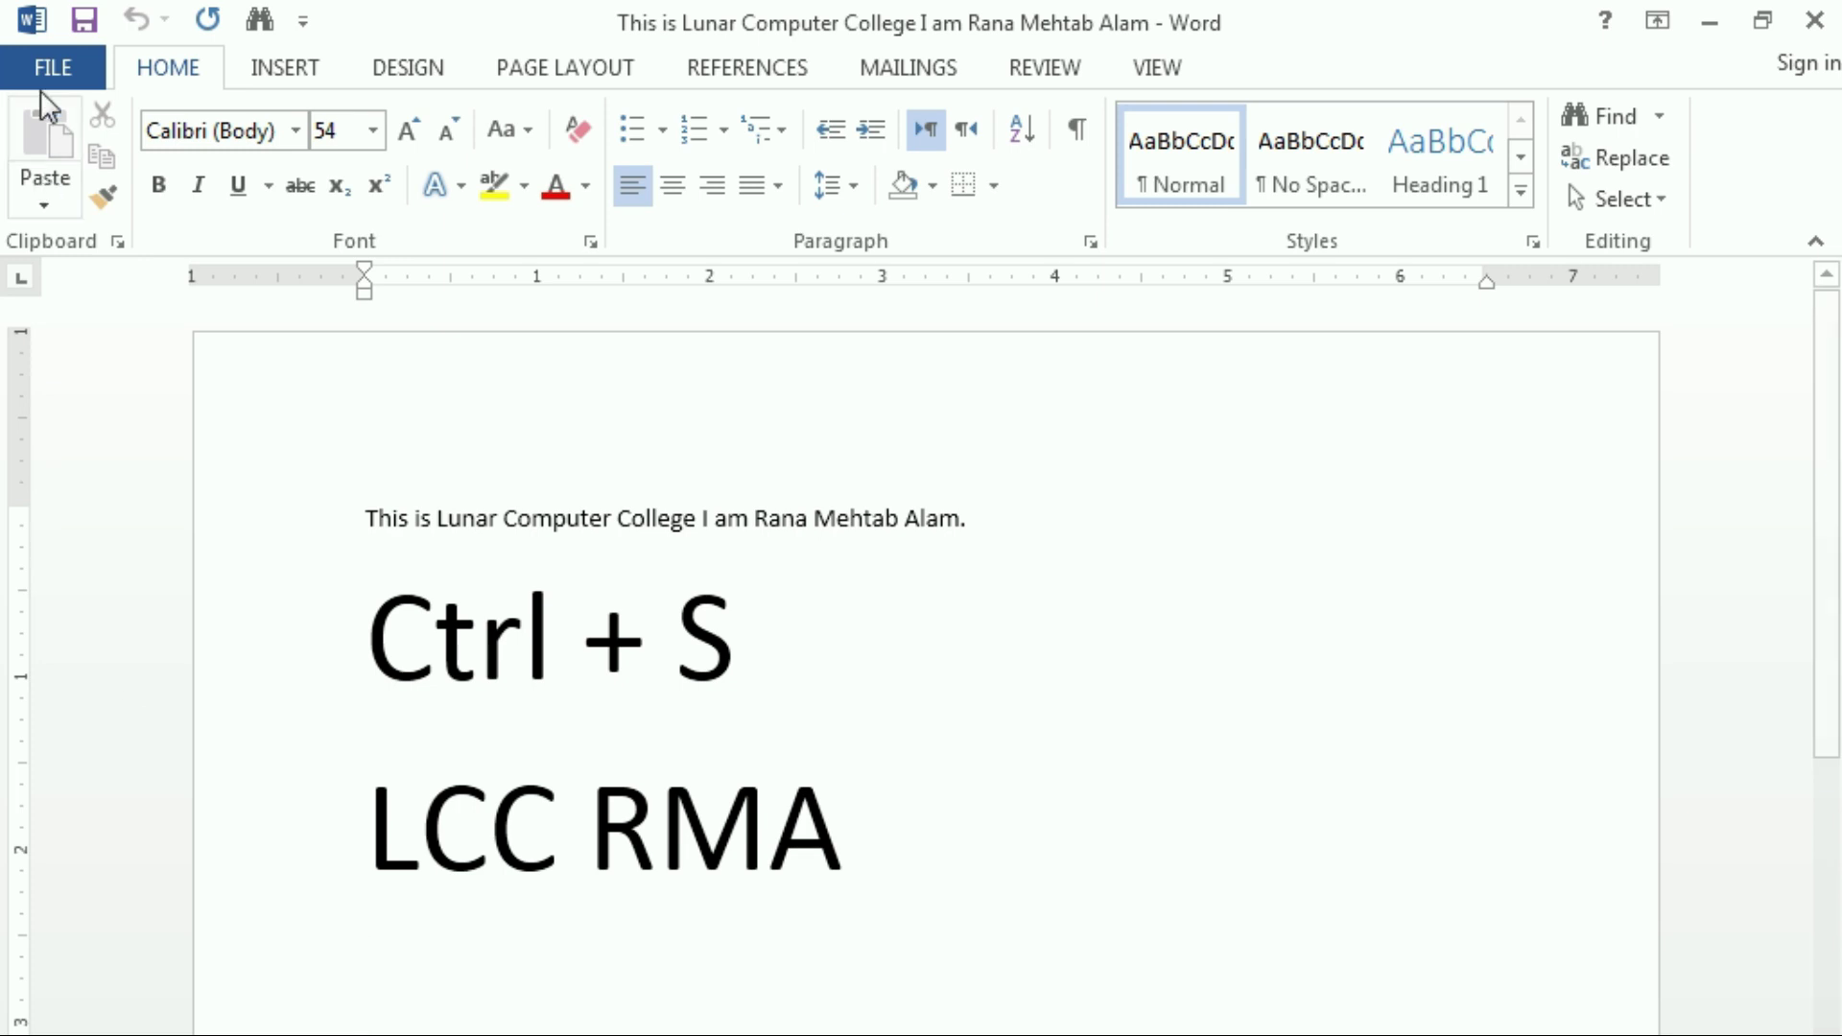
# Step: Open a Save As dialog on the Desktop with PDF as the file type, keeping the existing file name
pyautogui.click(40, 59)
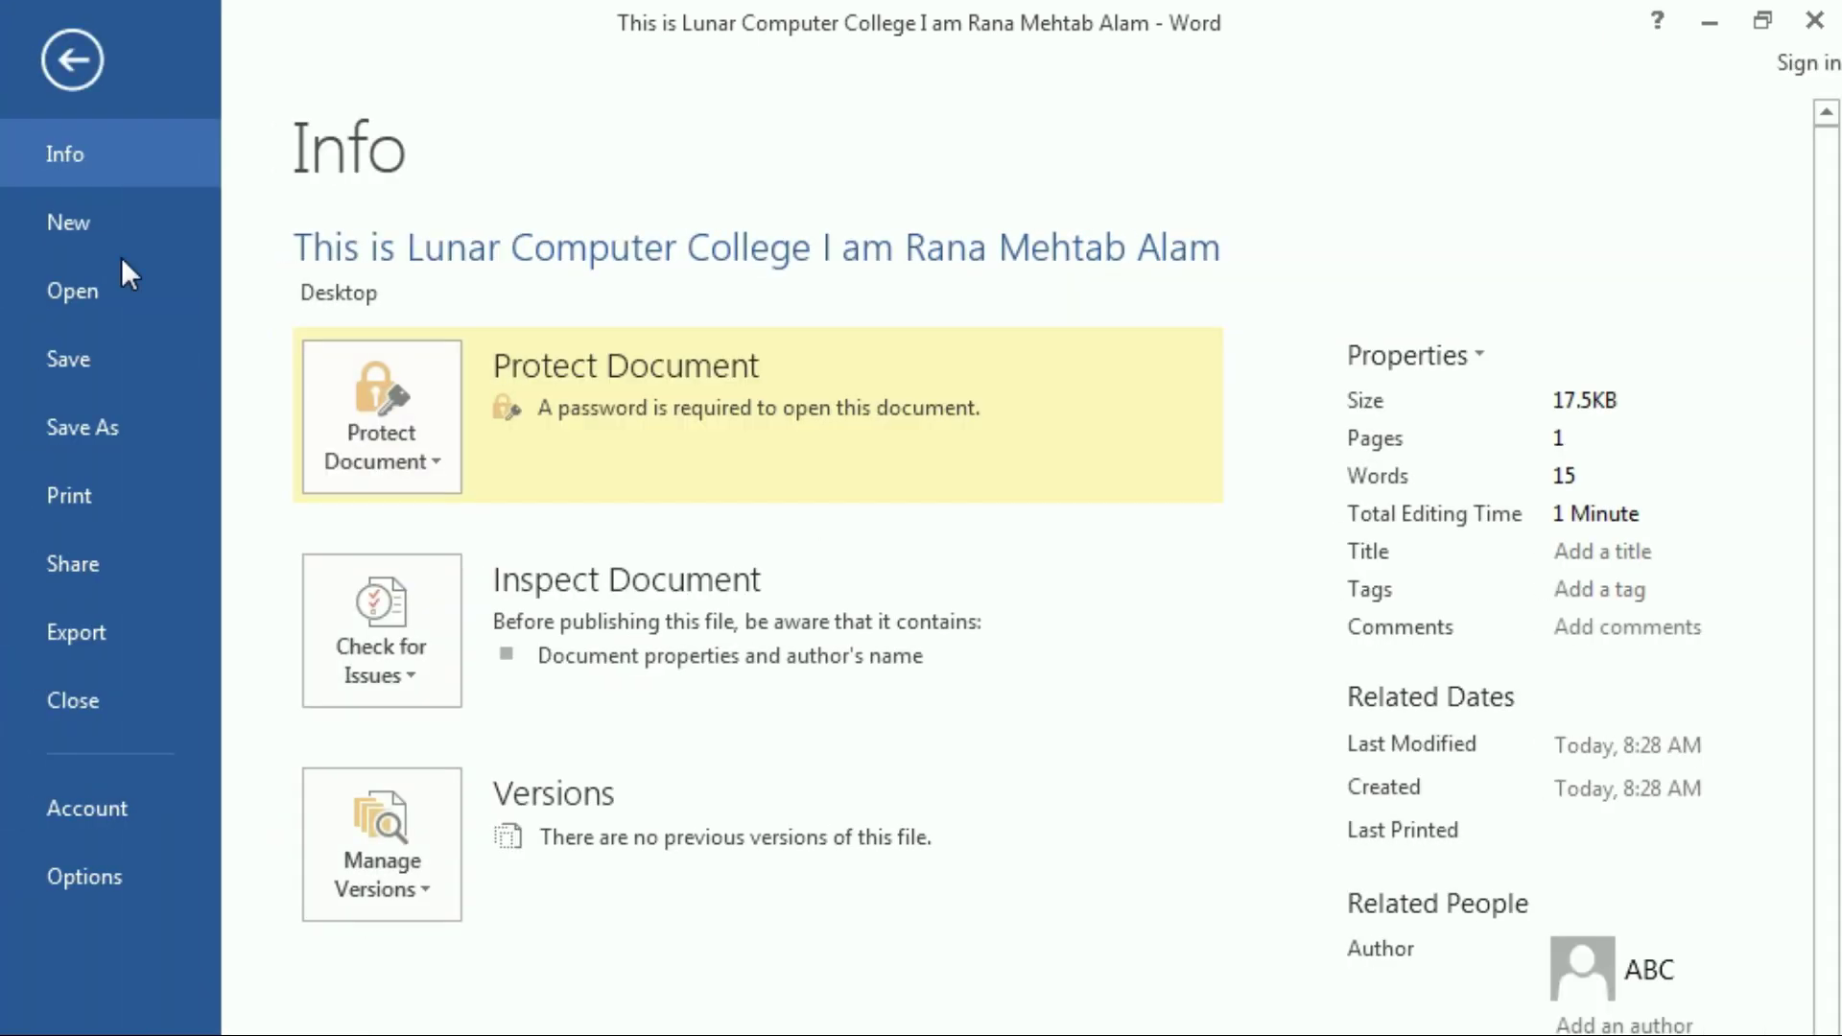
pyautogui.click(87, 427)
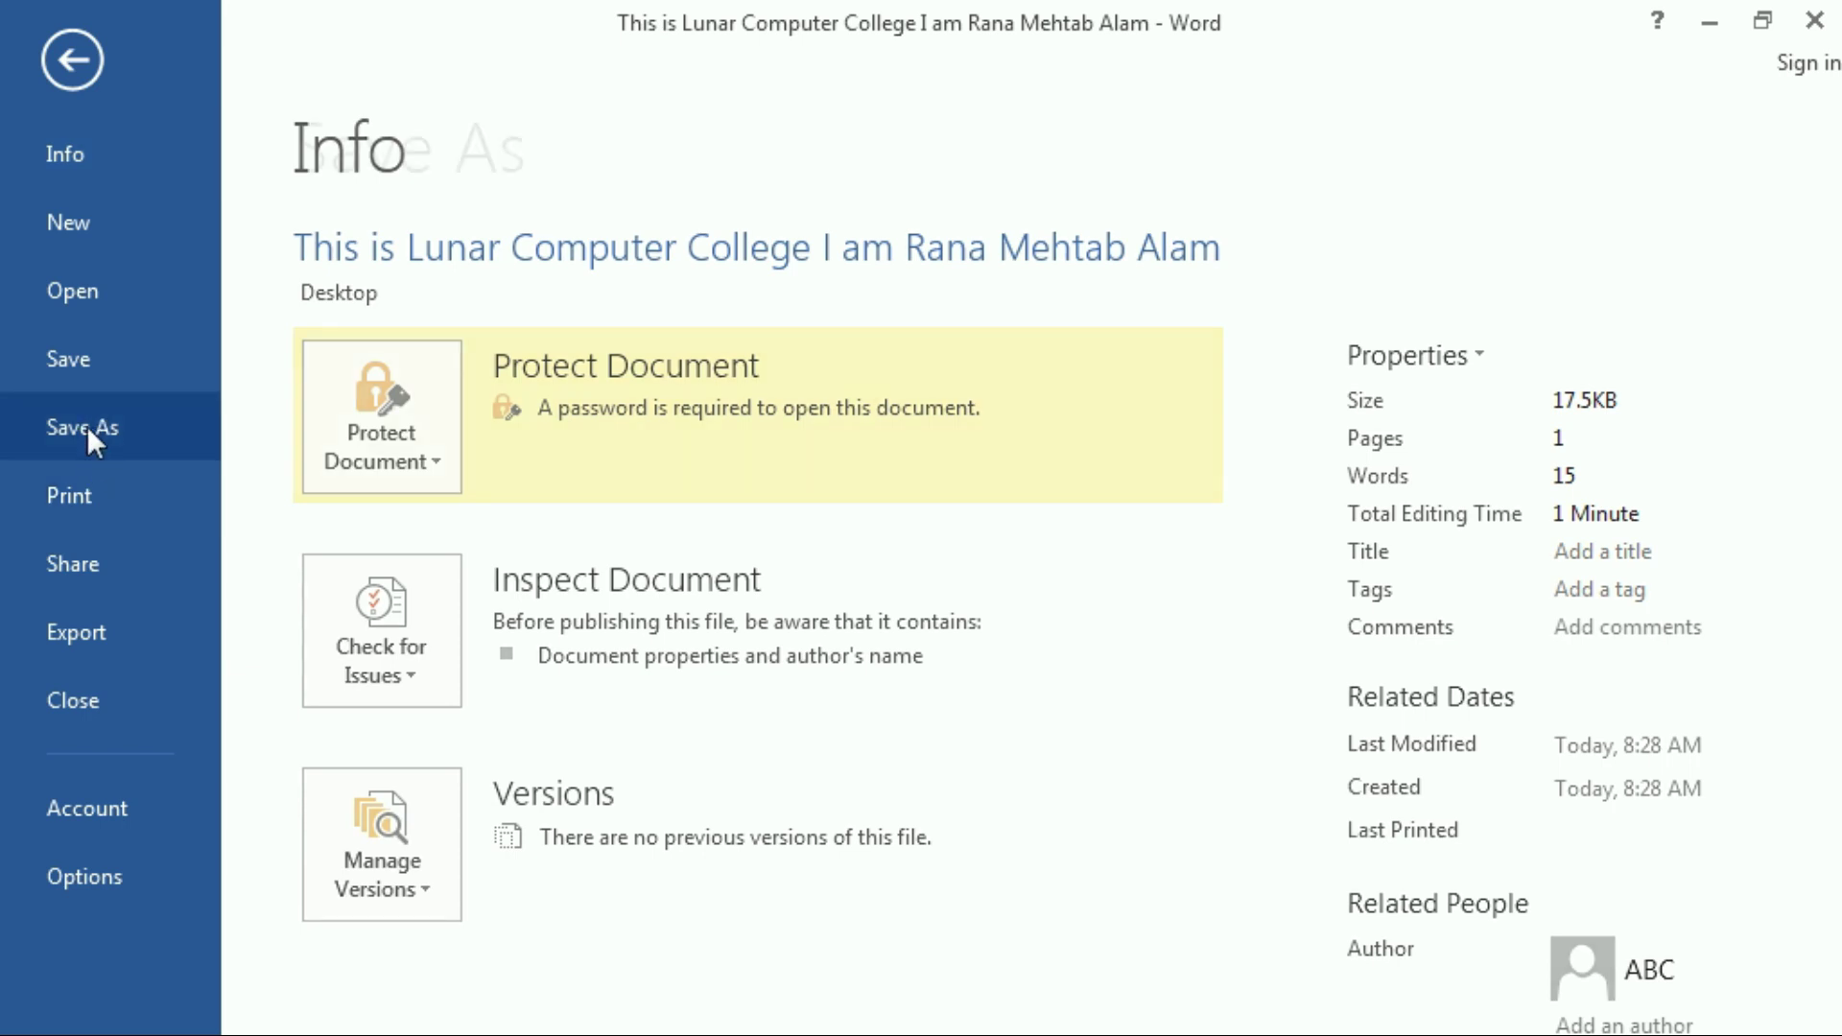
pyautogui.click(902, 1026)
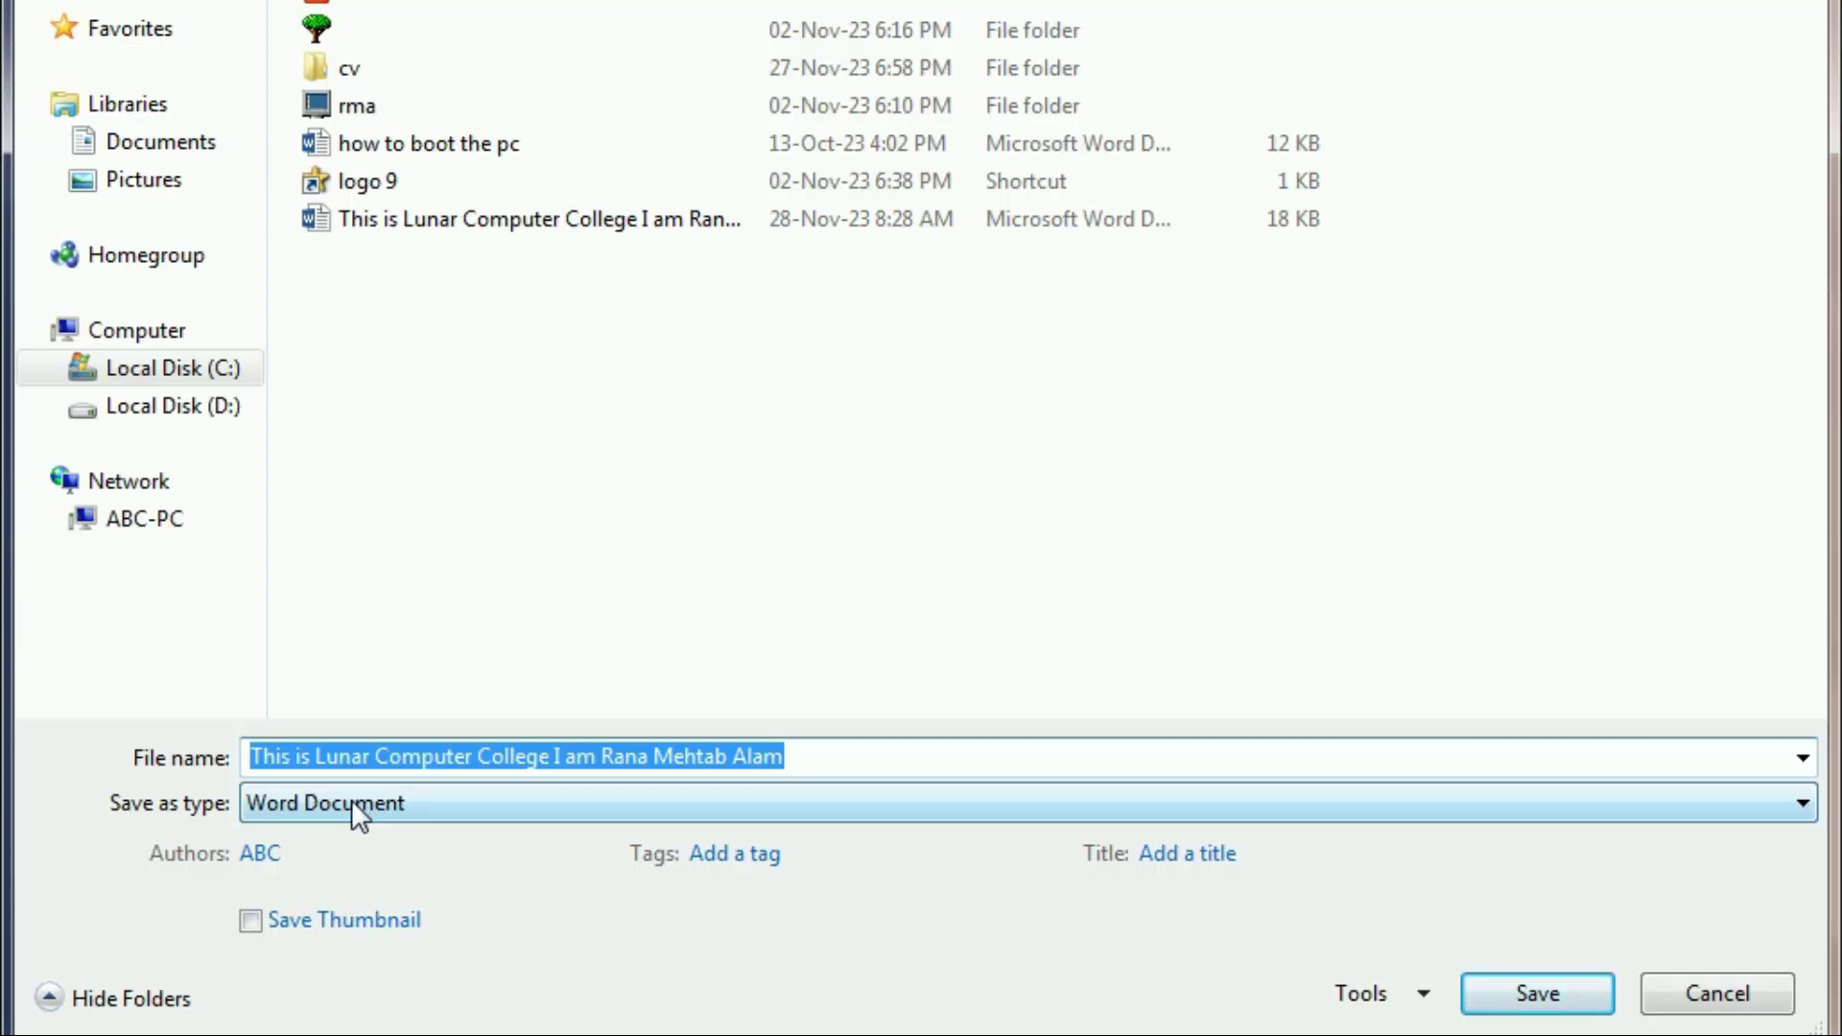
pyautogui.click(351, 804)
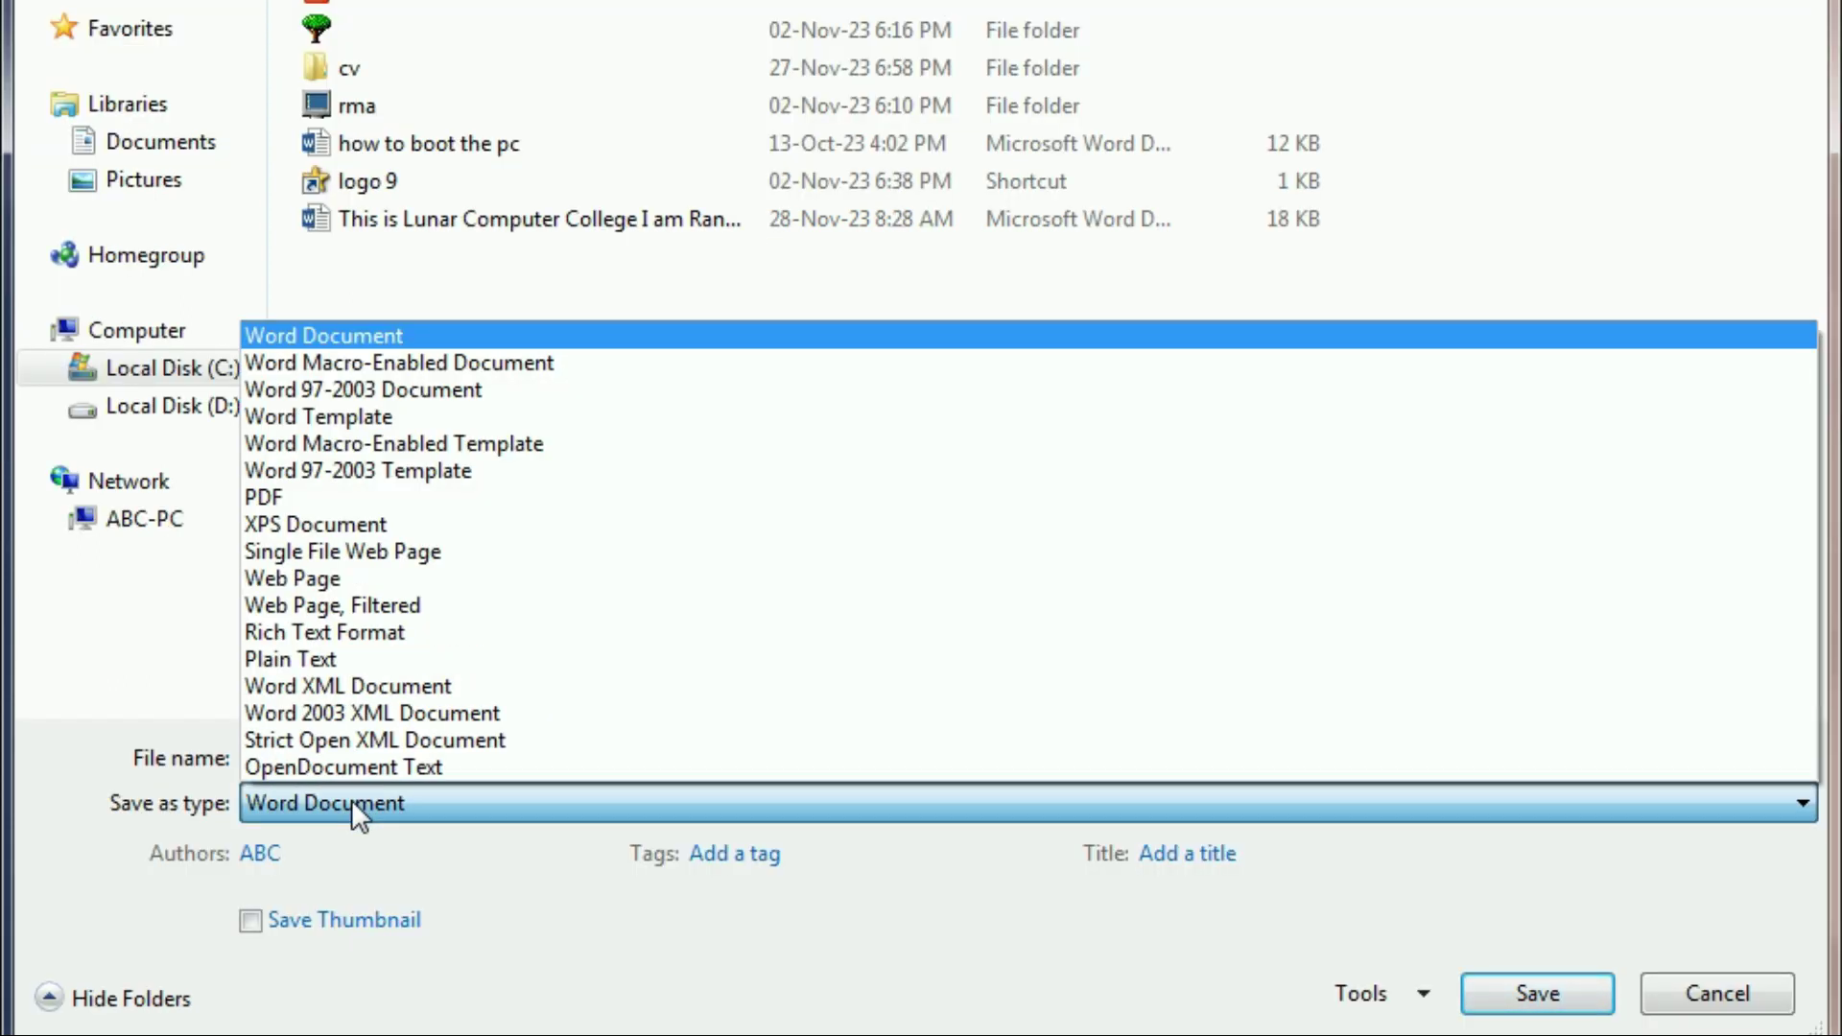
pyautogui.click(267, 497)
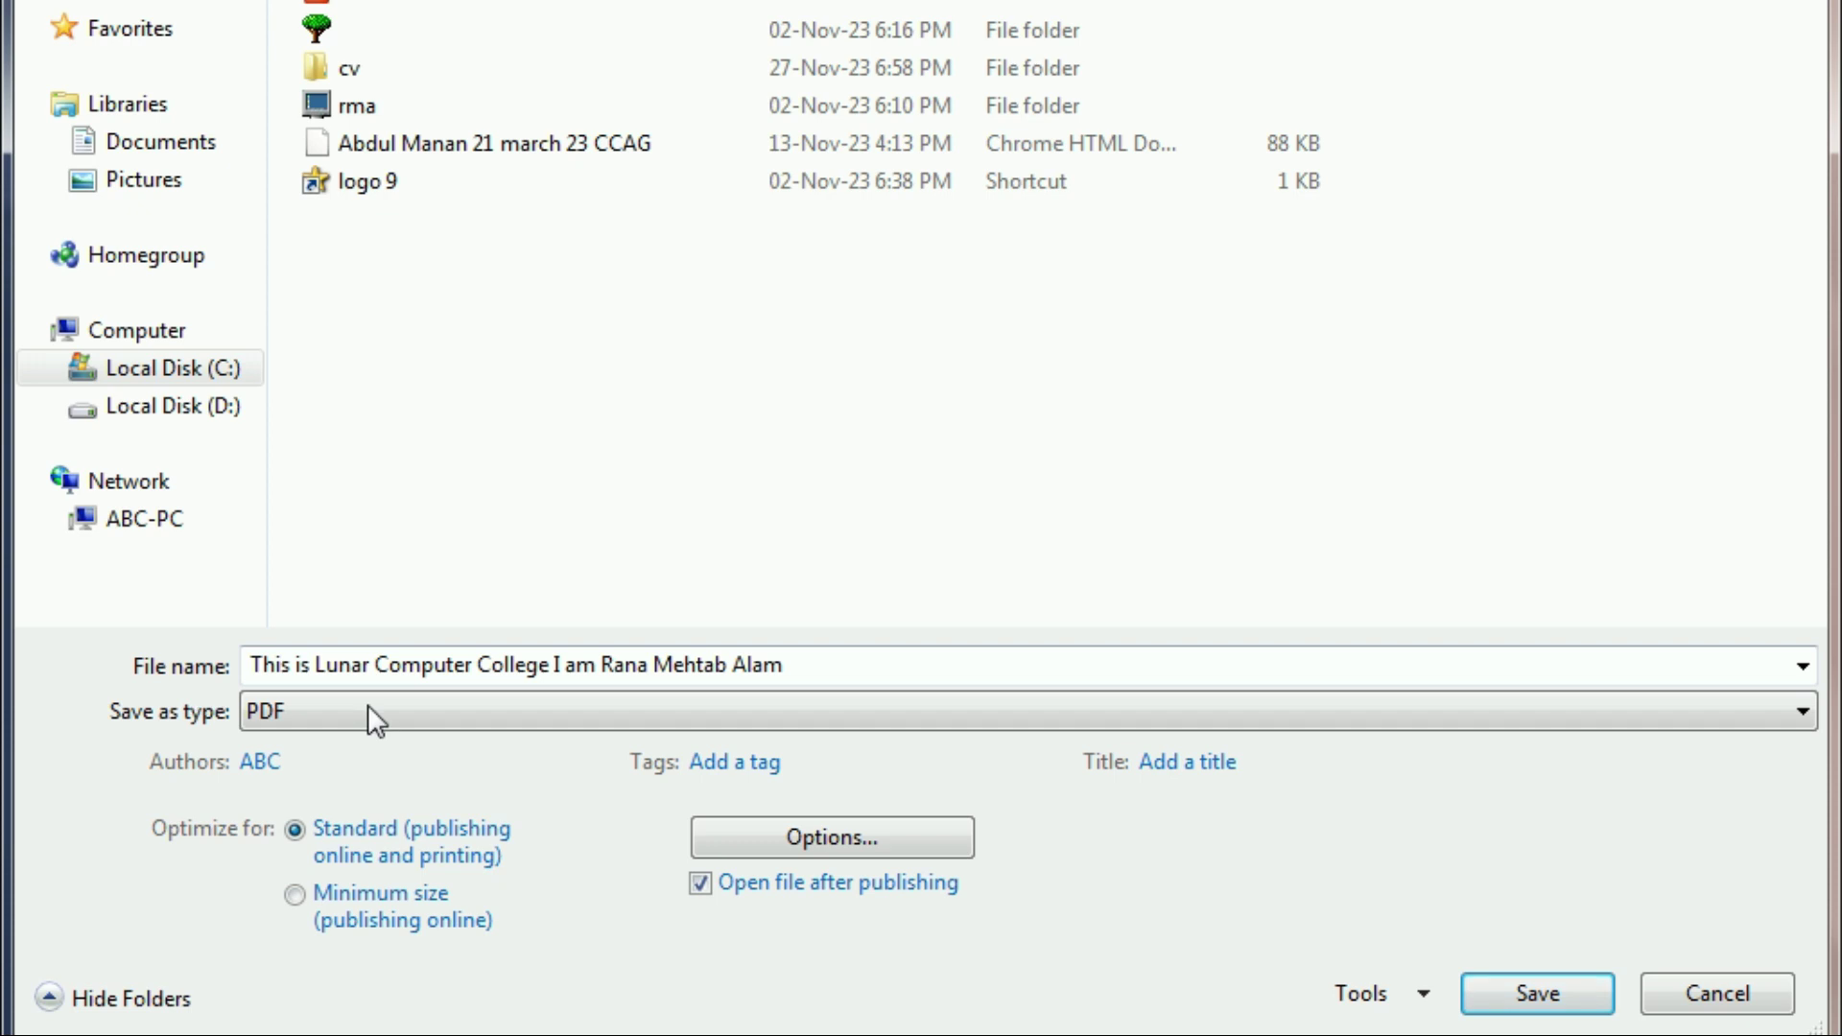
pyautogui.click(811, 662)
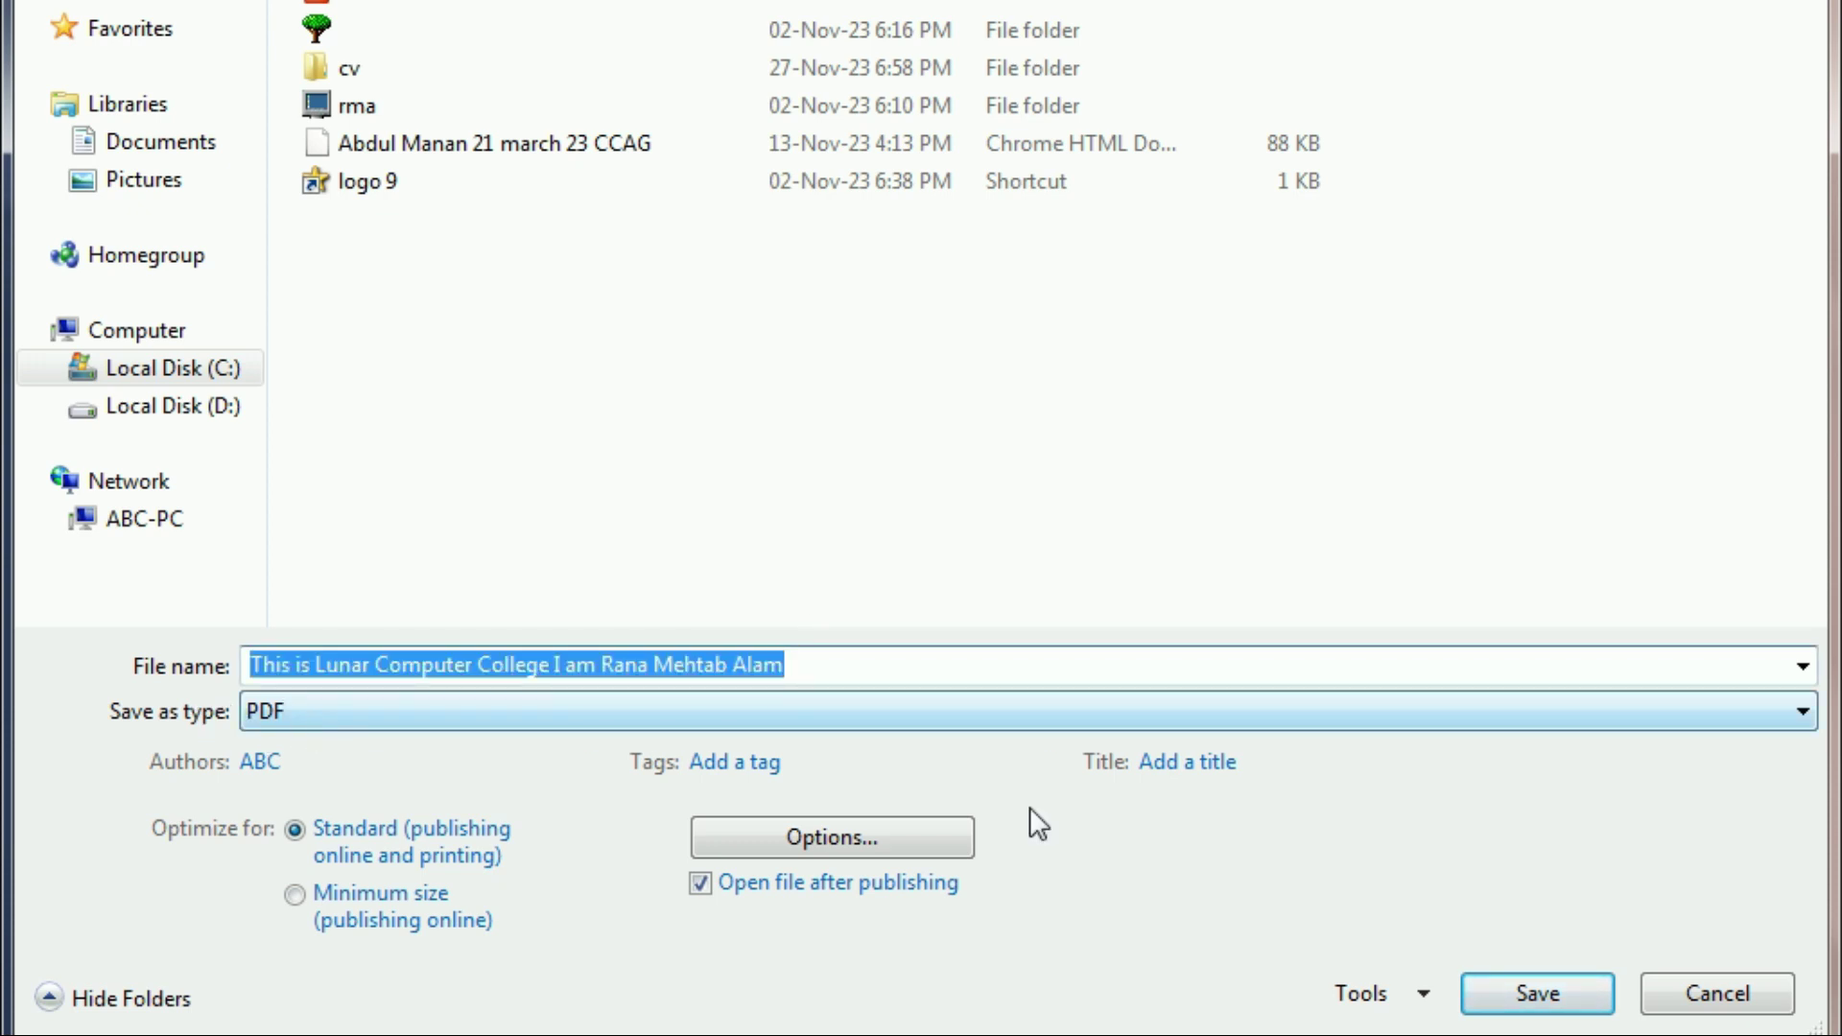
pyautogui.click(905, 666)
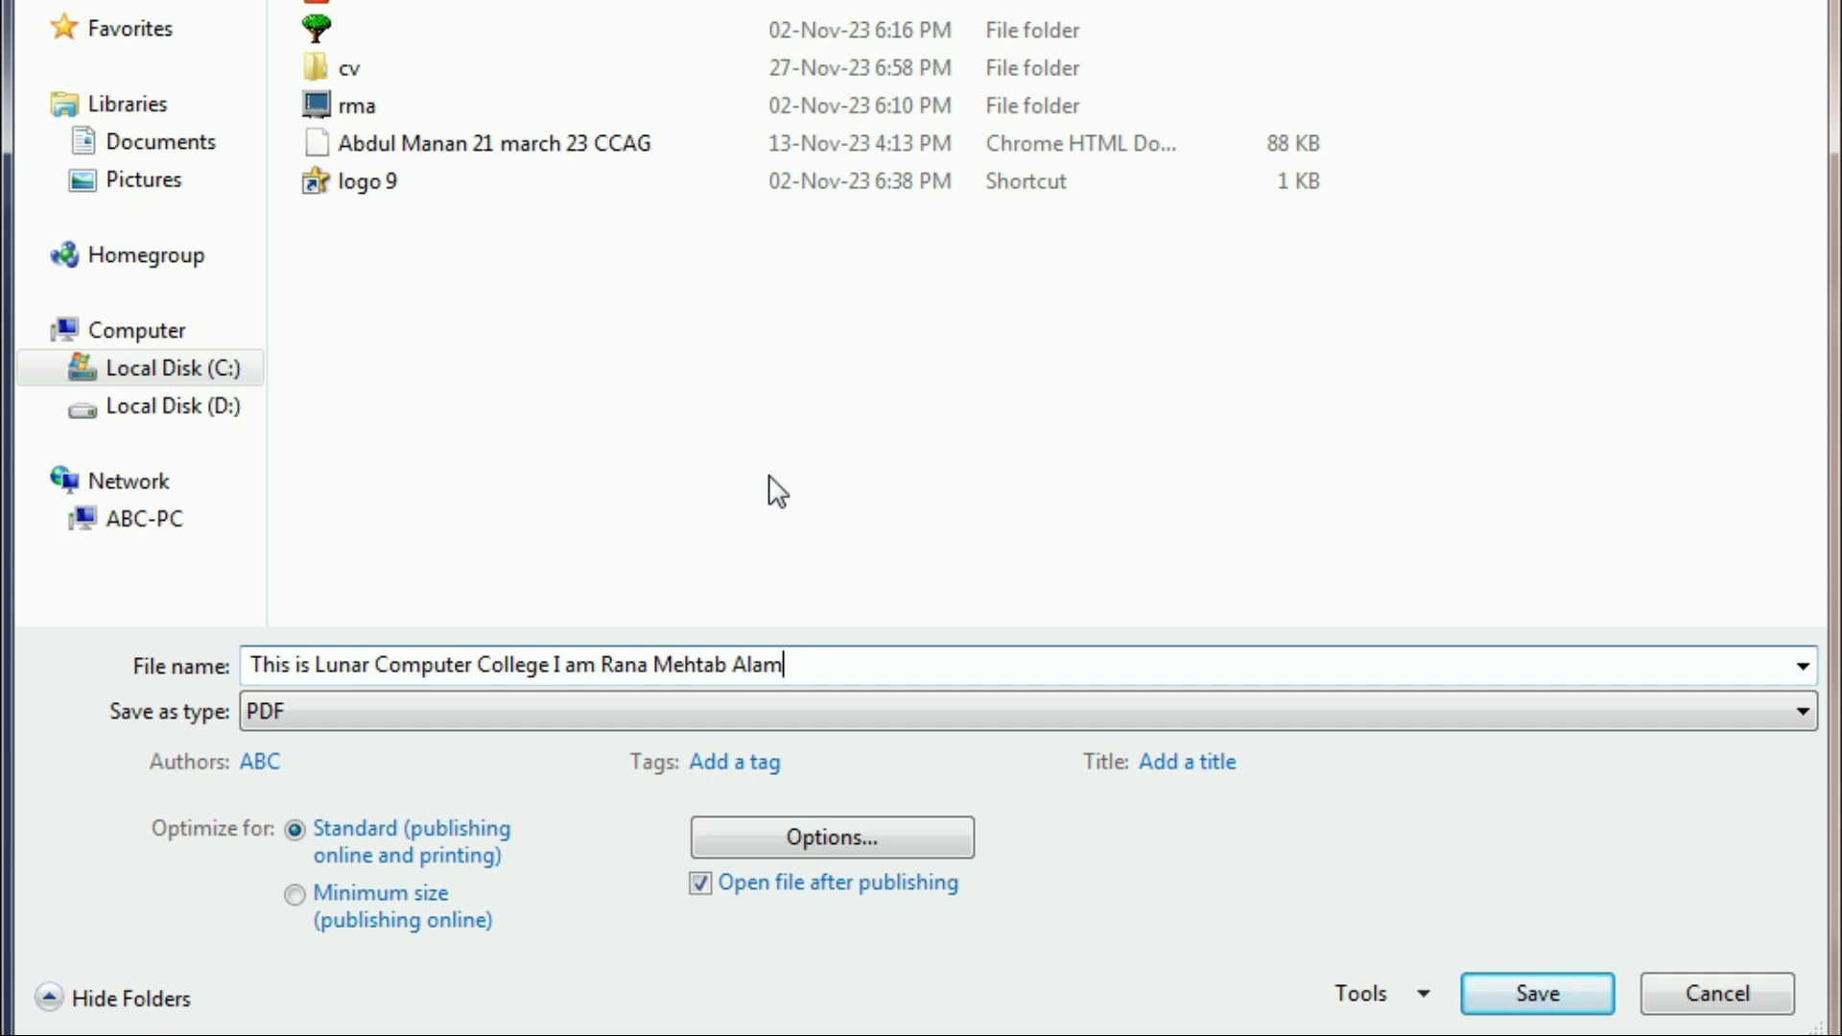
# Step: Save the PDF to the Desktop, accepting that password protection will be lost
pyautogui.click(256, 764)
pyautogui.click(1502, 1007)
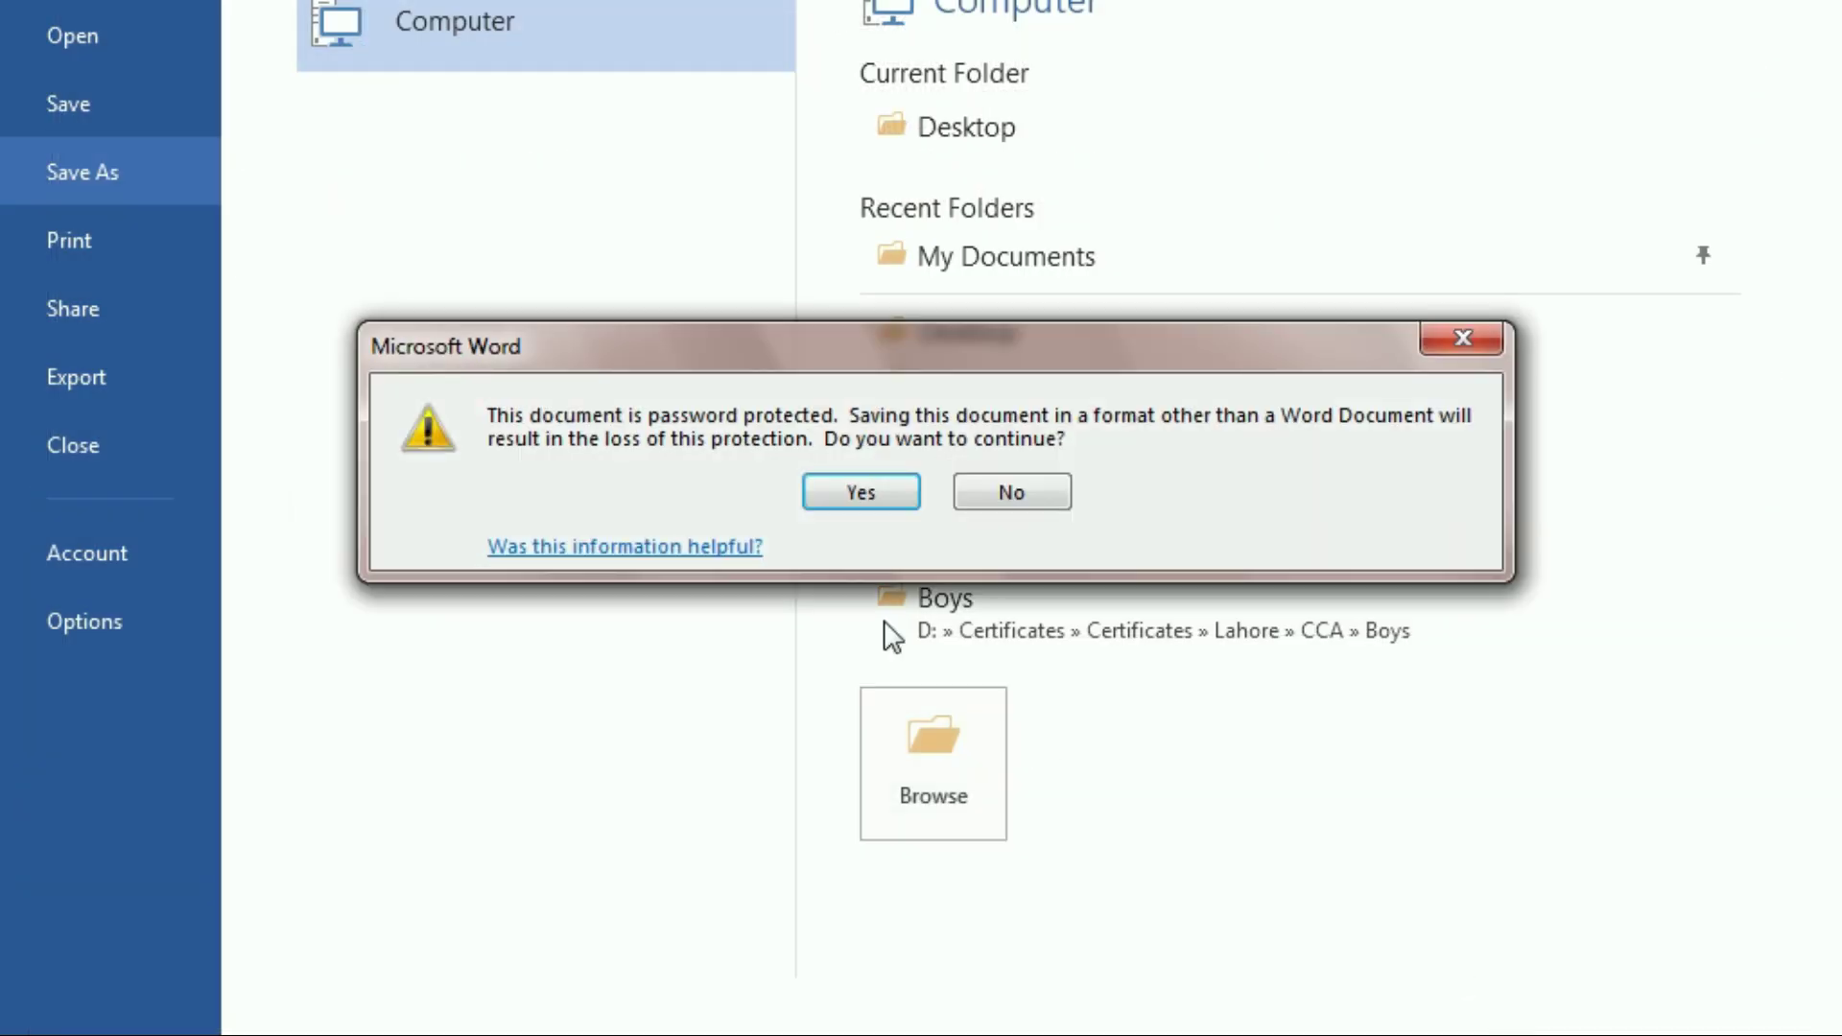
pyautogui.click(861, 491)
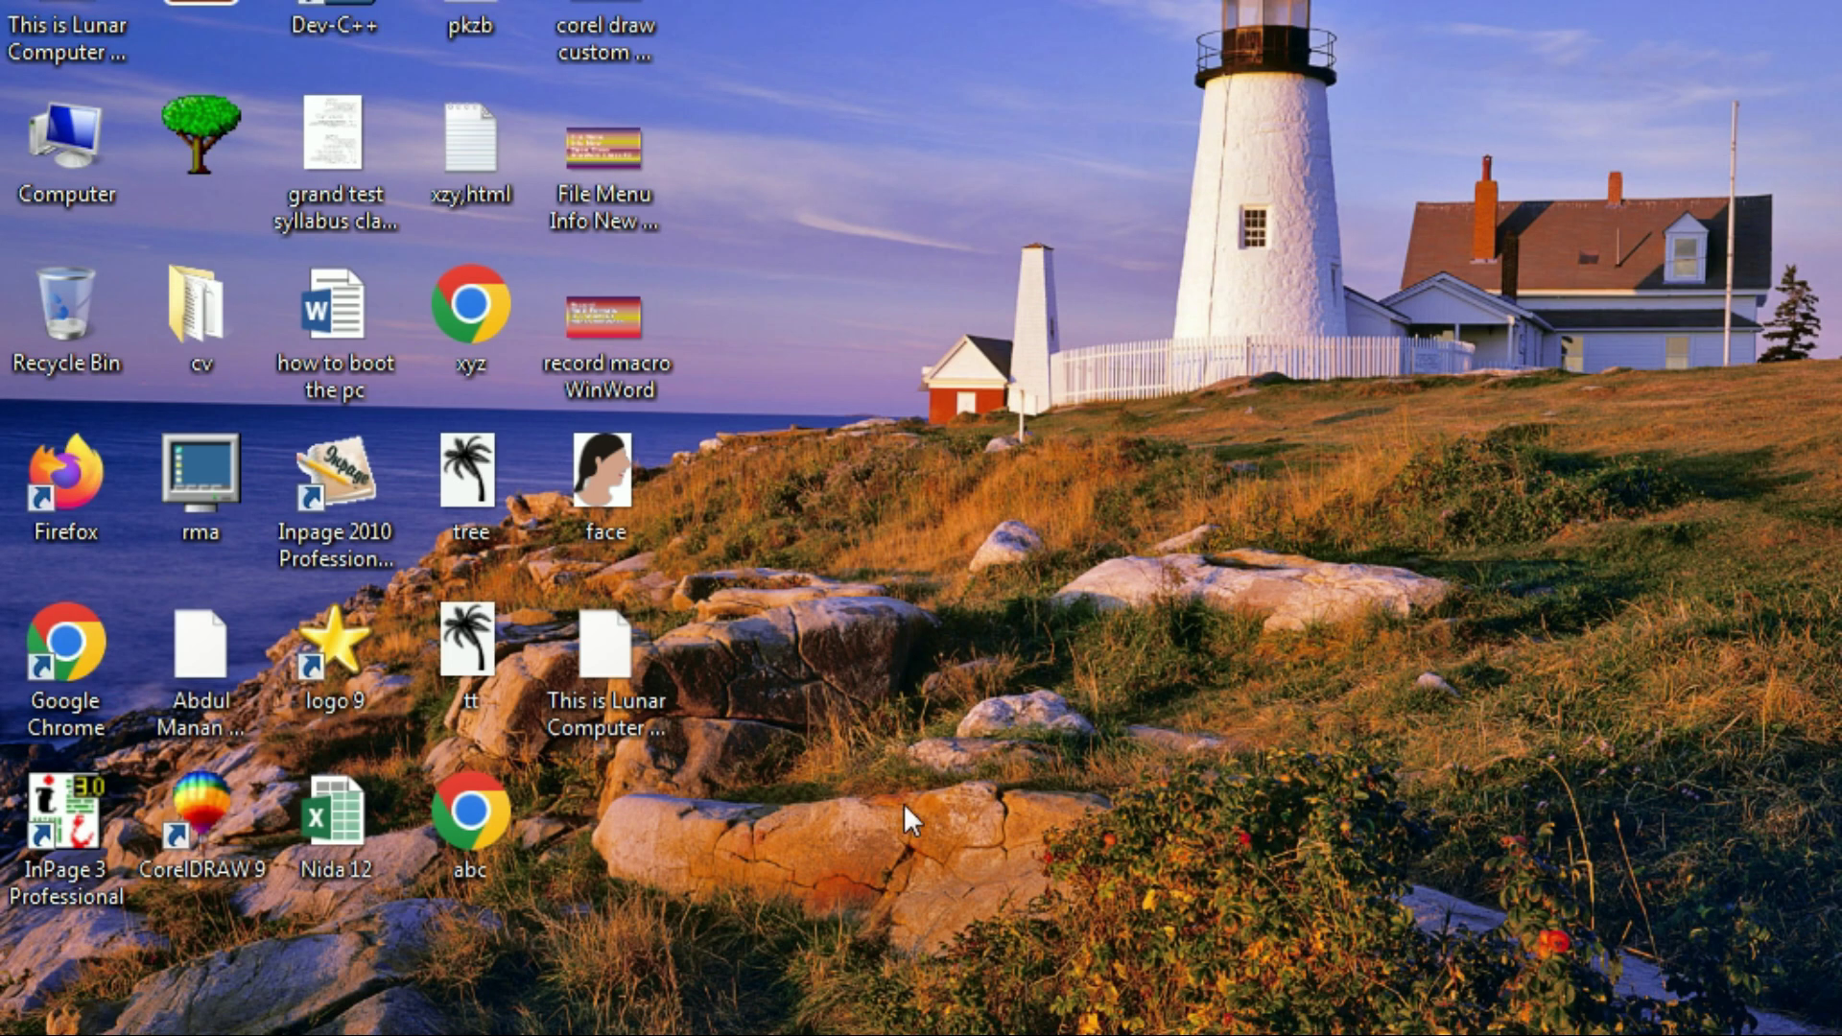
# Step: Check the exported PDF's properties (83.8 KB, on the Desktop) and close the window
pyautogui.rightClick(600, 665)
pyautogui.click(629, 641)
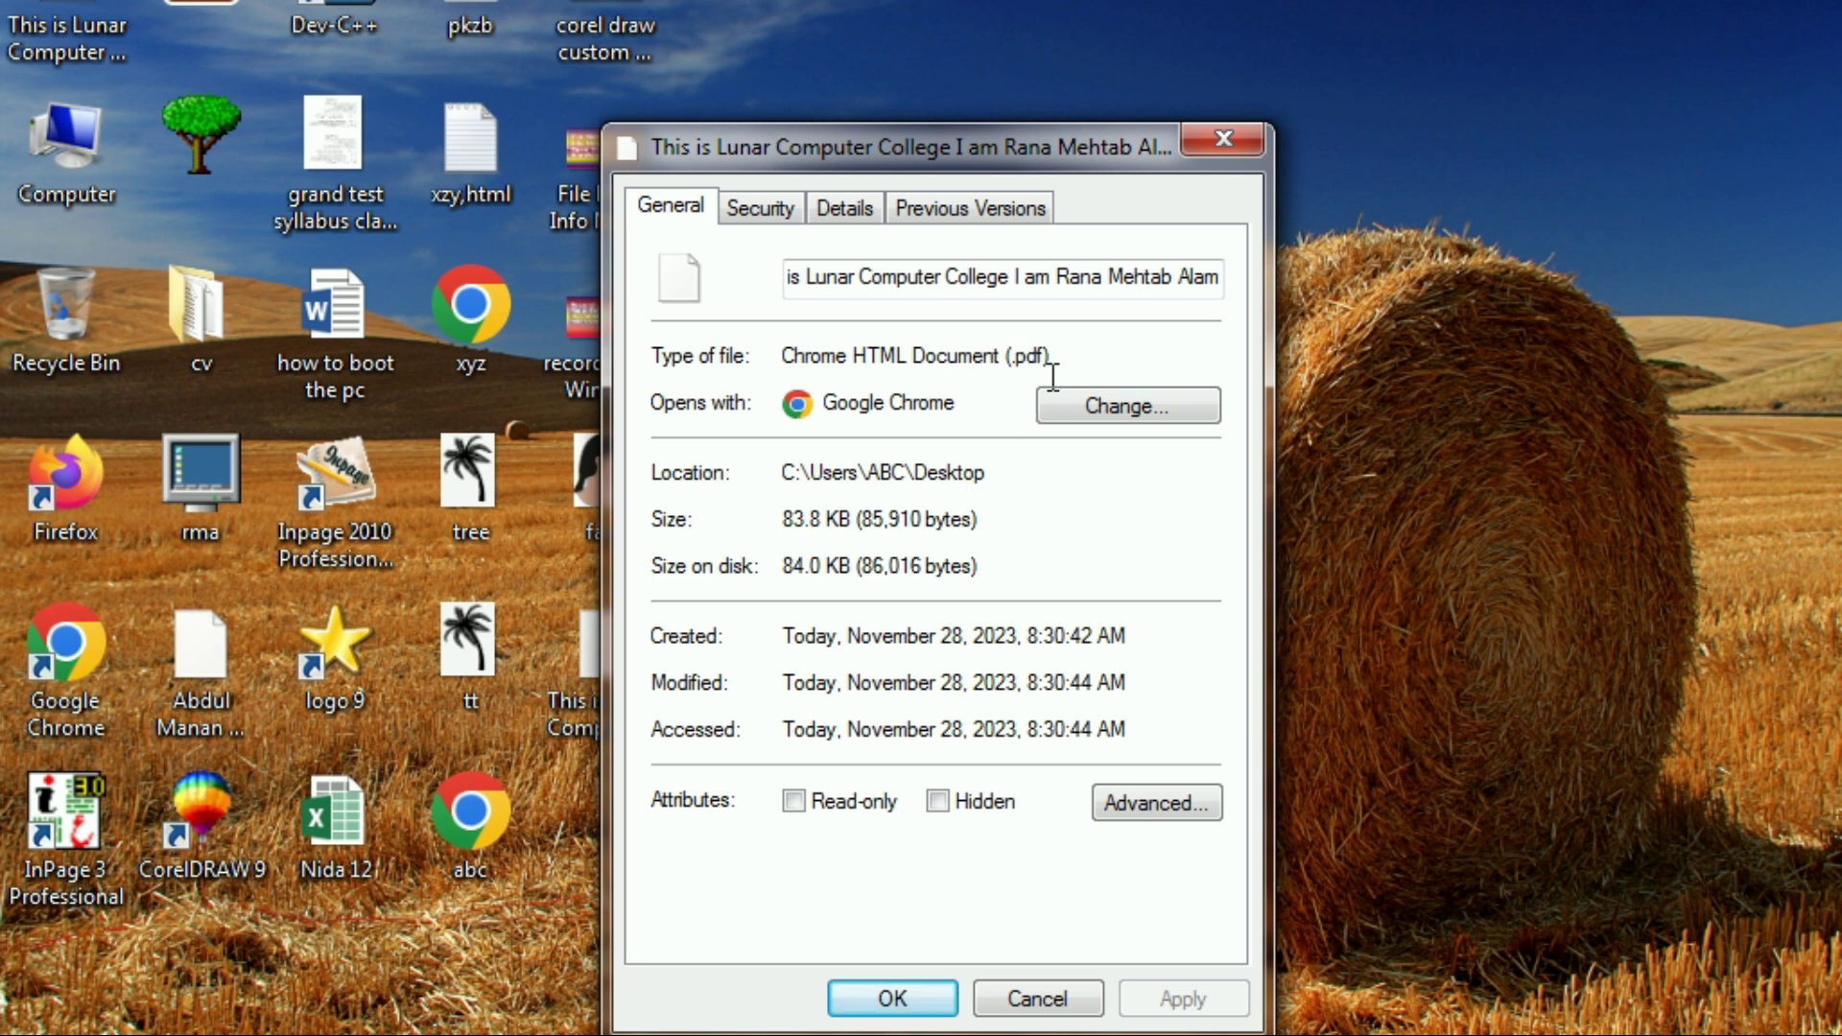
pyautogui.click(1226, 144)
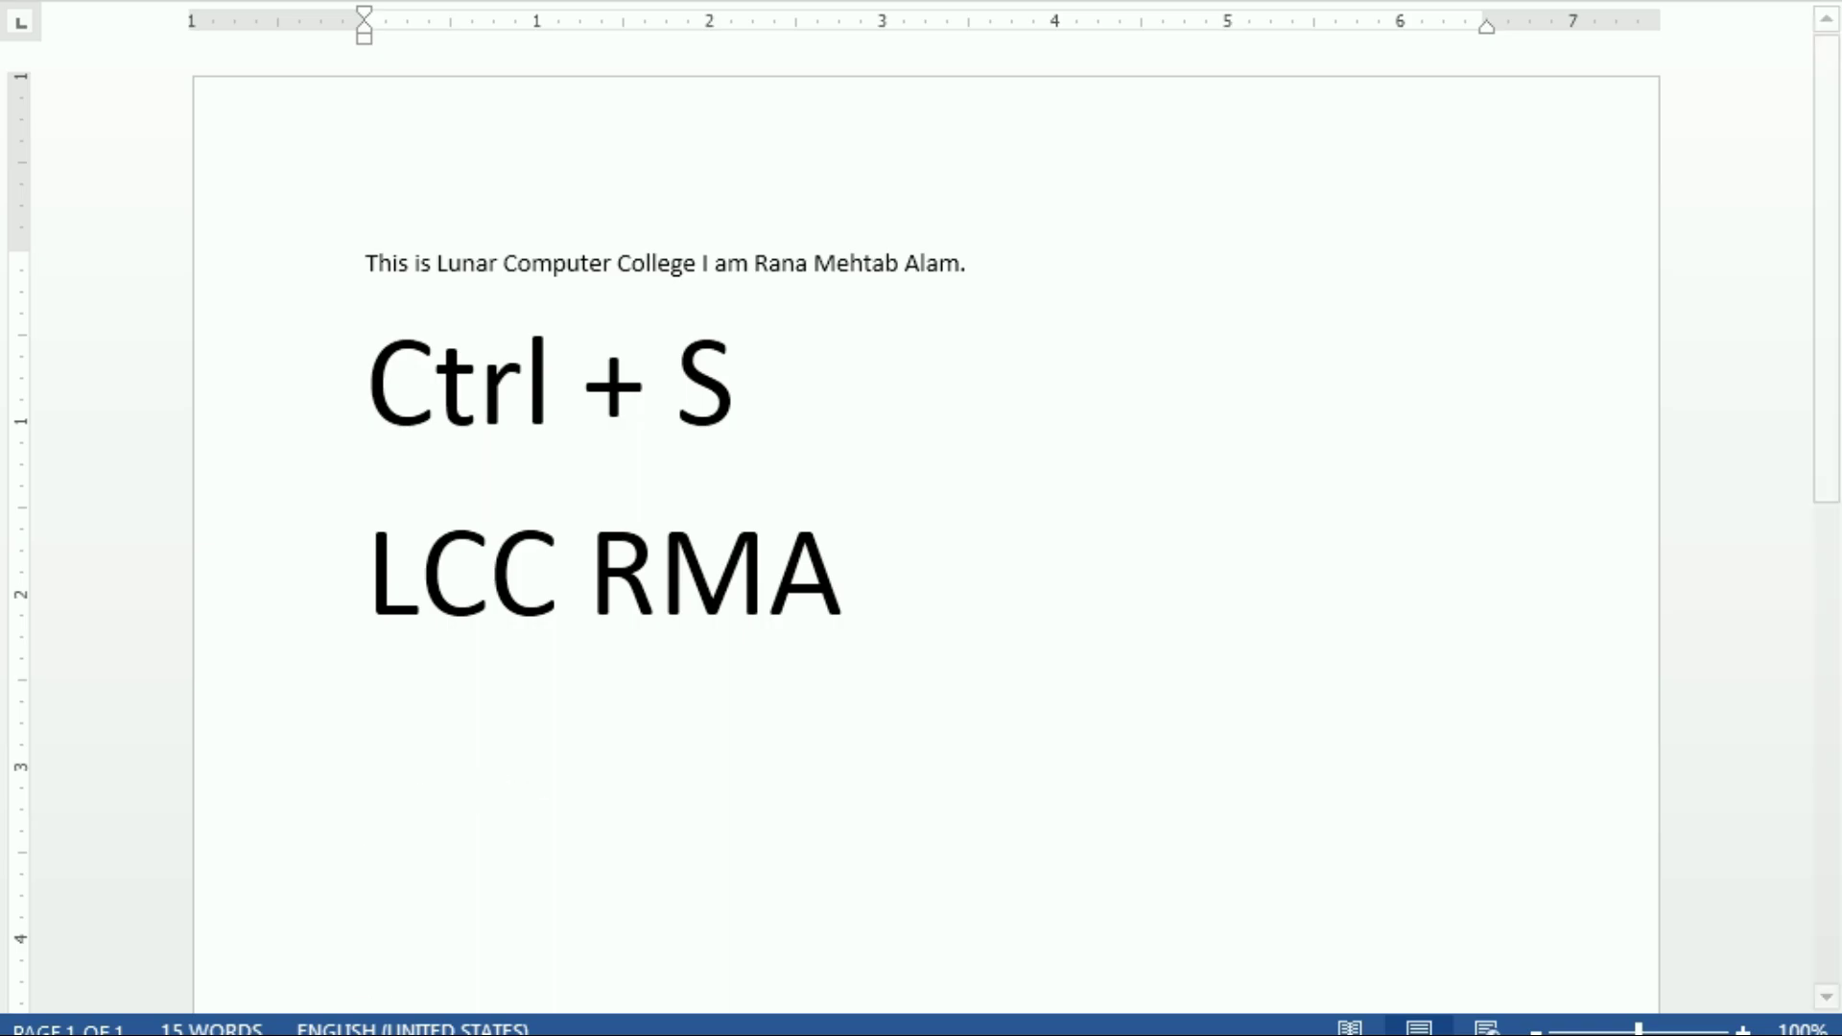
# Step: Open the Save As dialog and its file type list, then cancel both without saving
pyautogui.hotkey('alt', 'f')
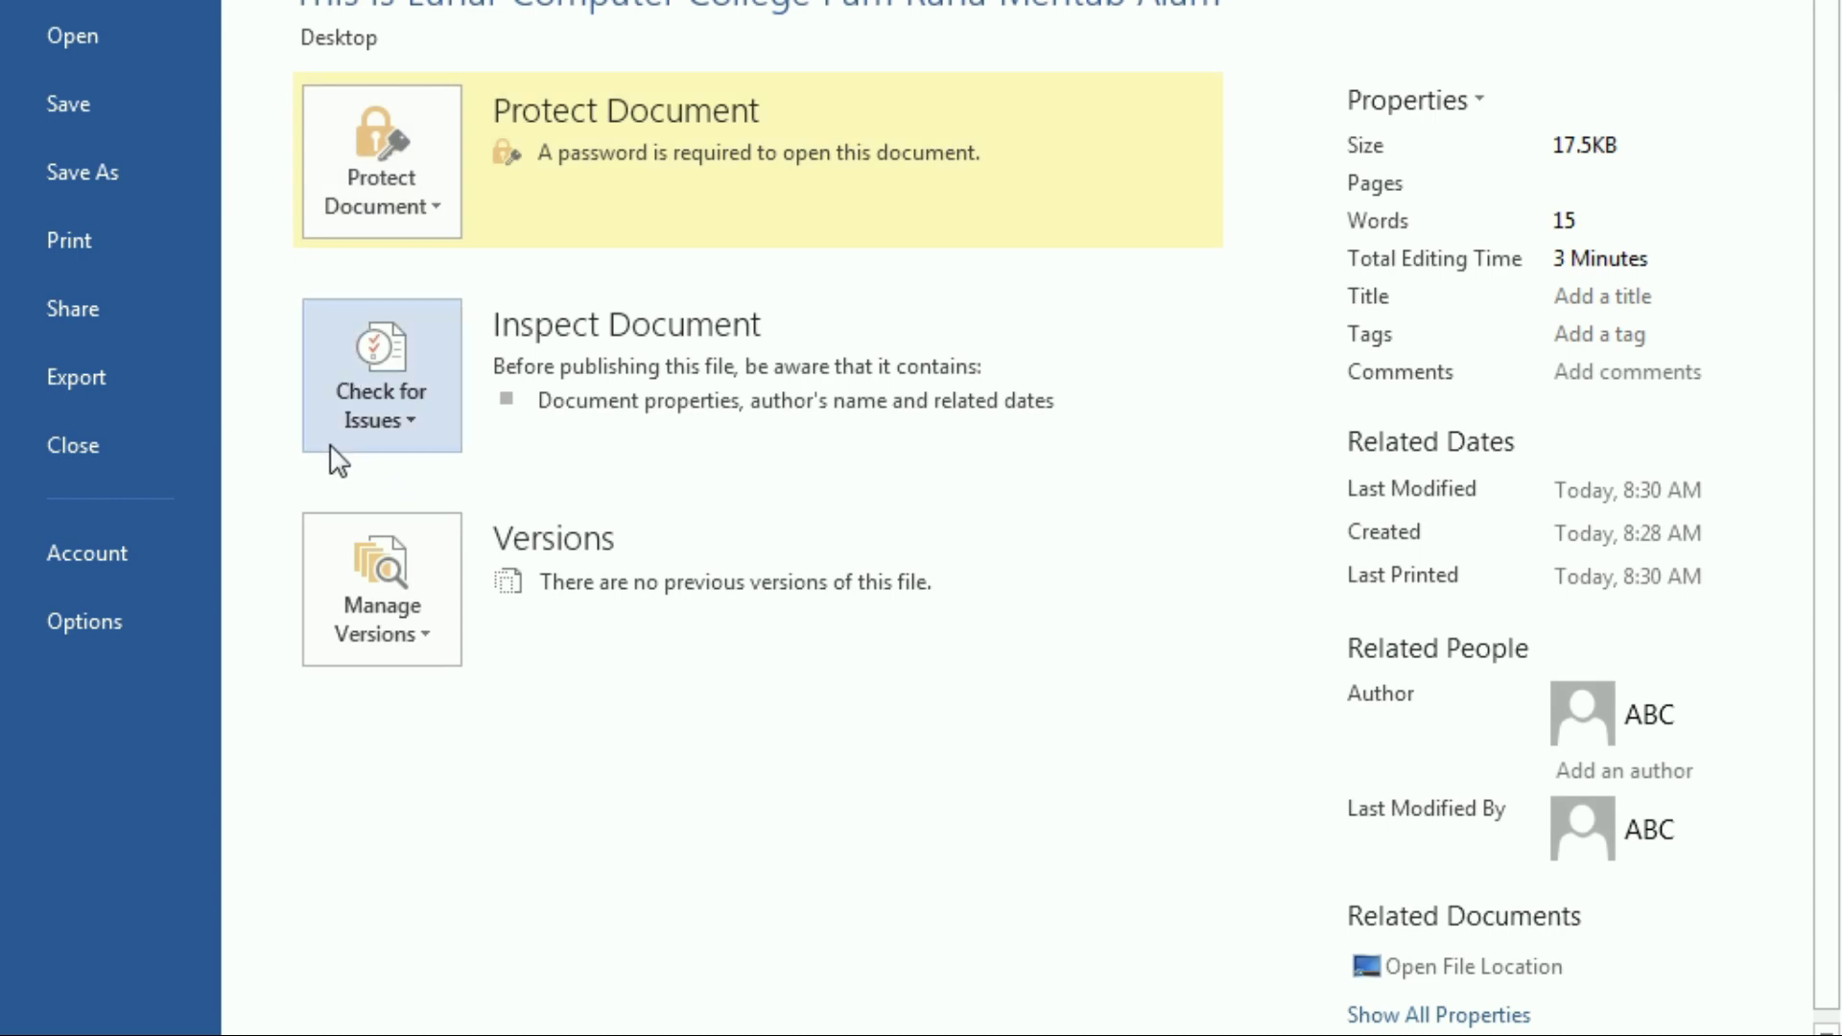
pyautogui.click(73, 163)
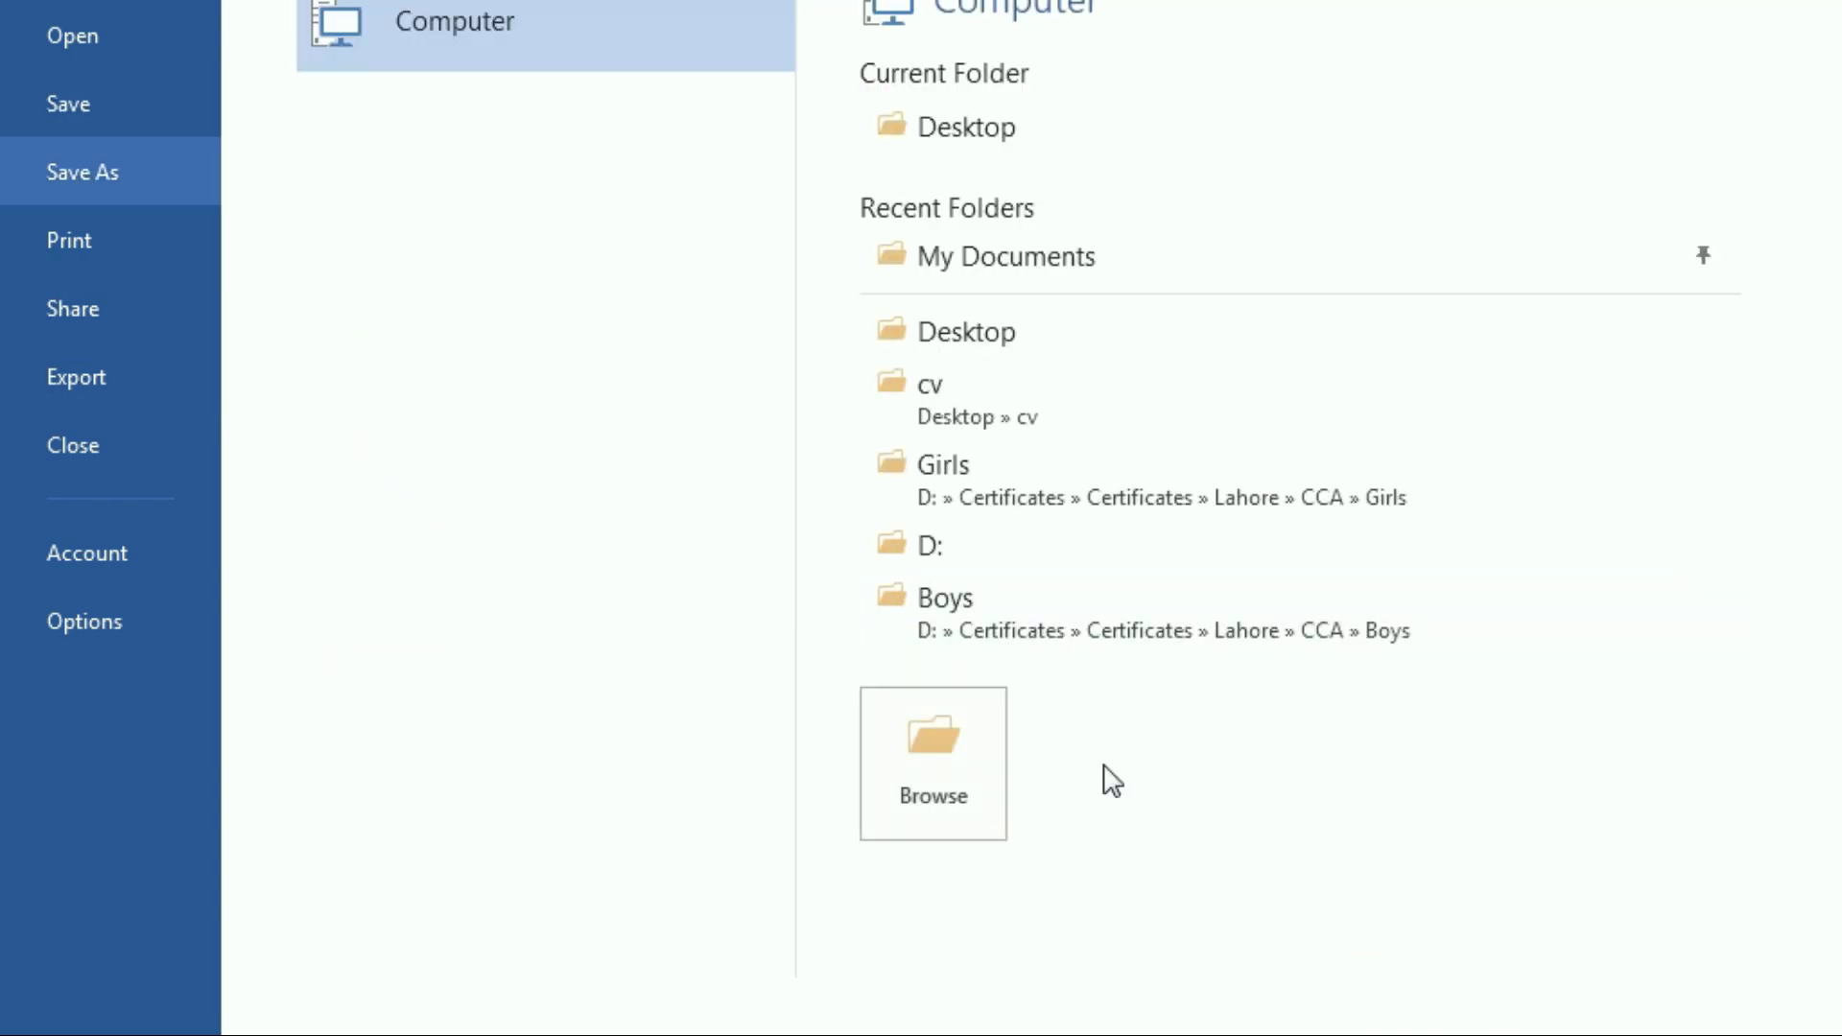
pyautogui.click(963, 766)
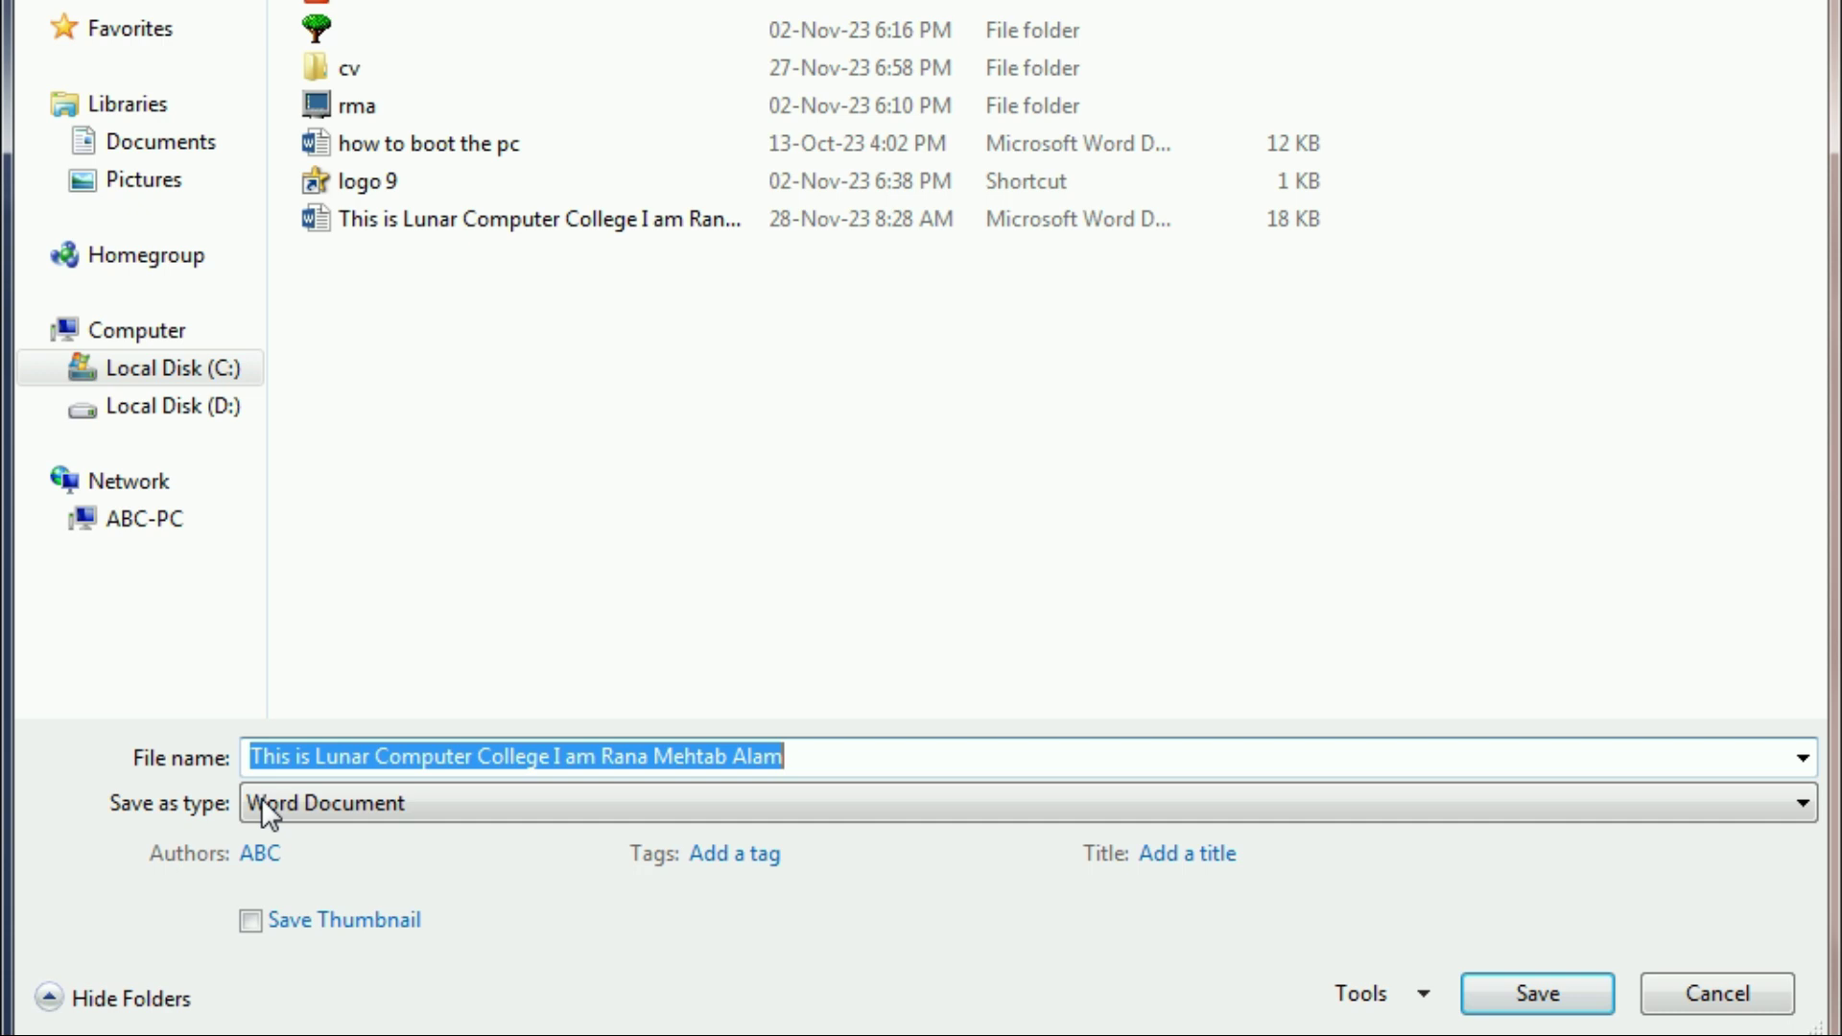
pyautogui.click(263, 802)
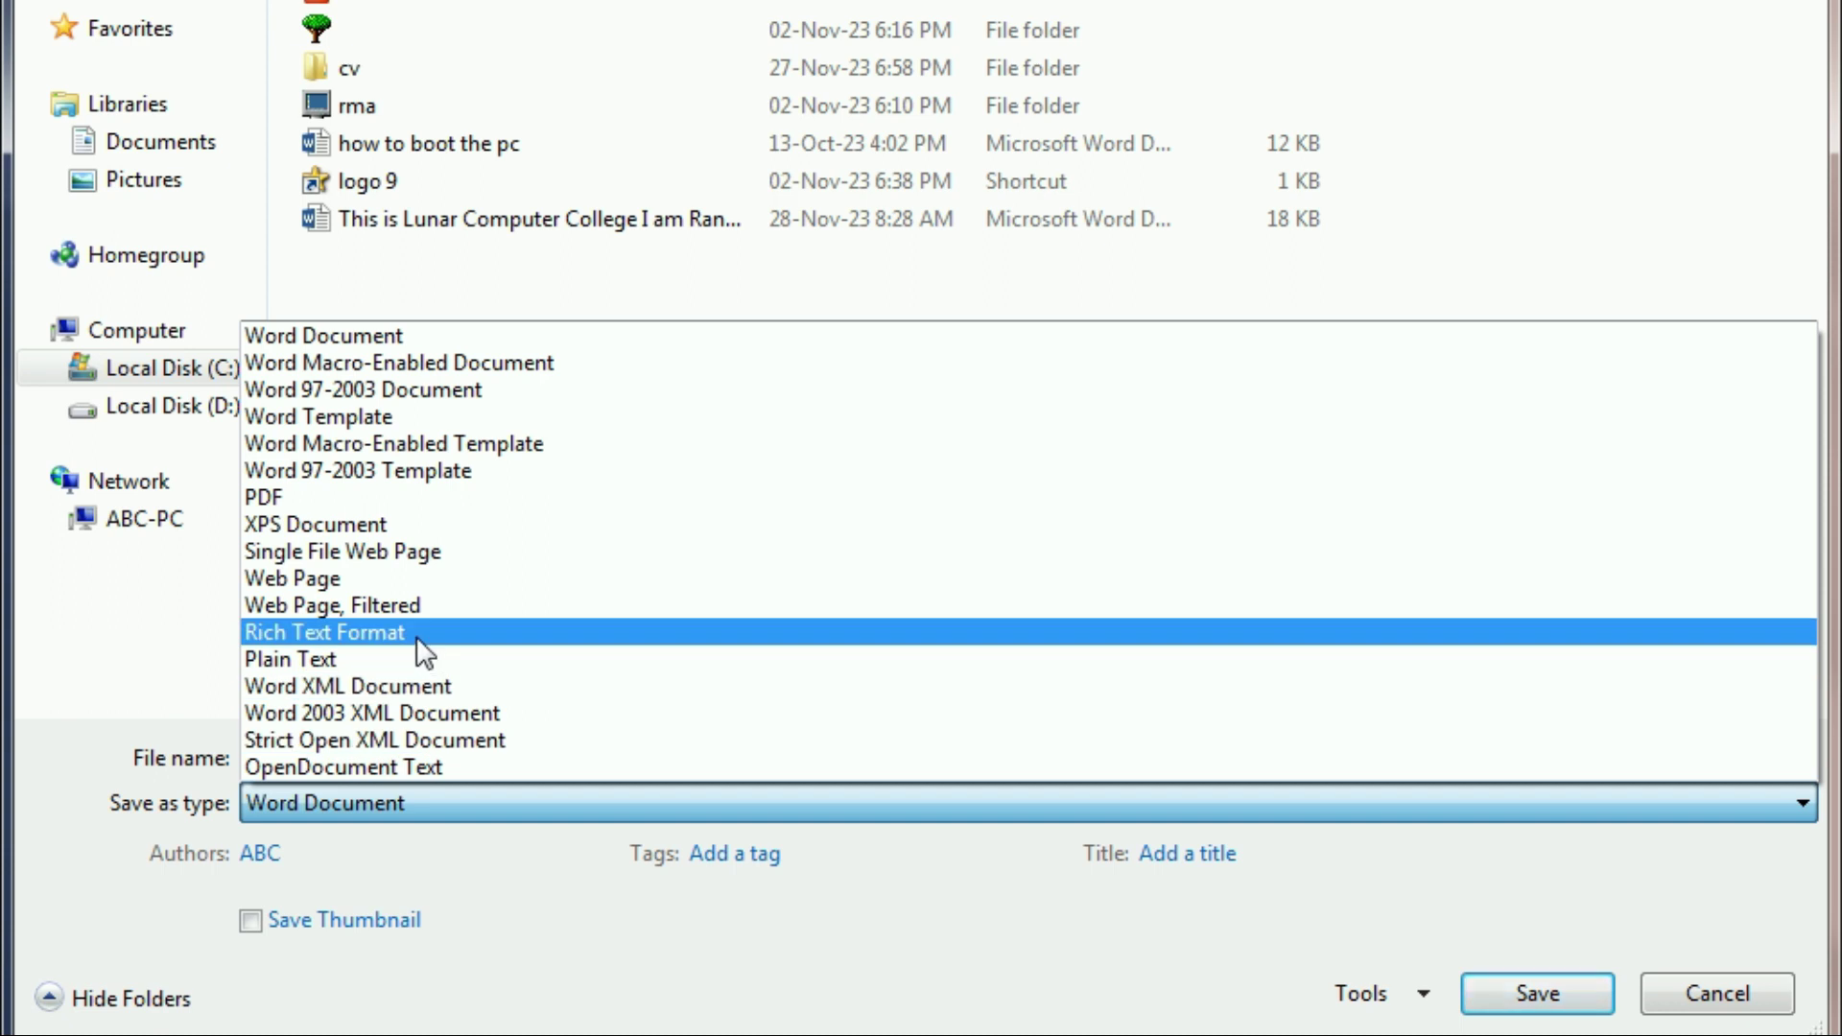
pyautogui.press('Escape')
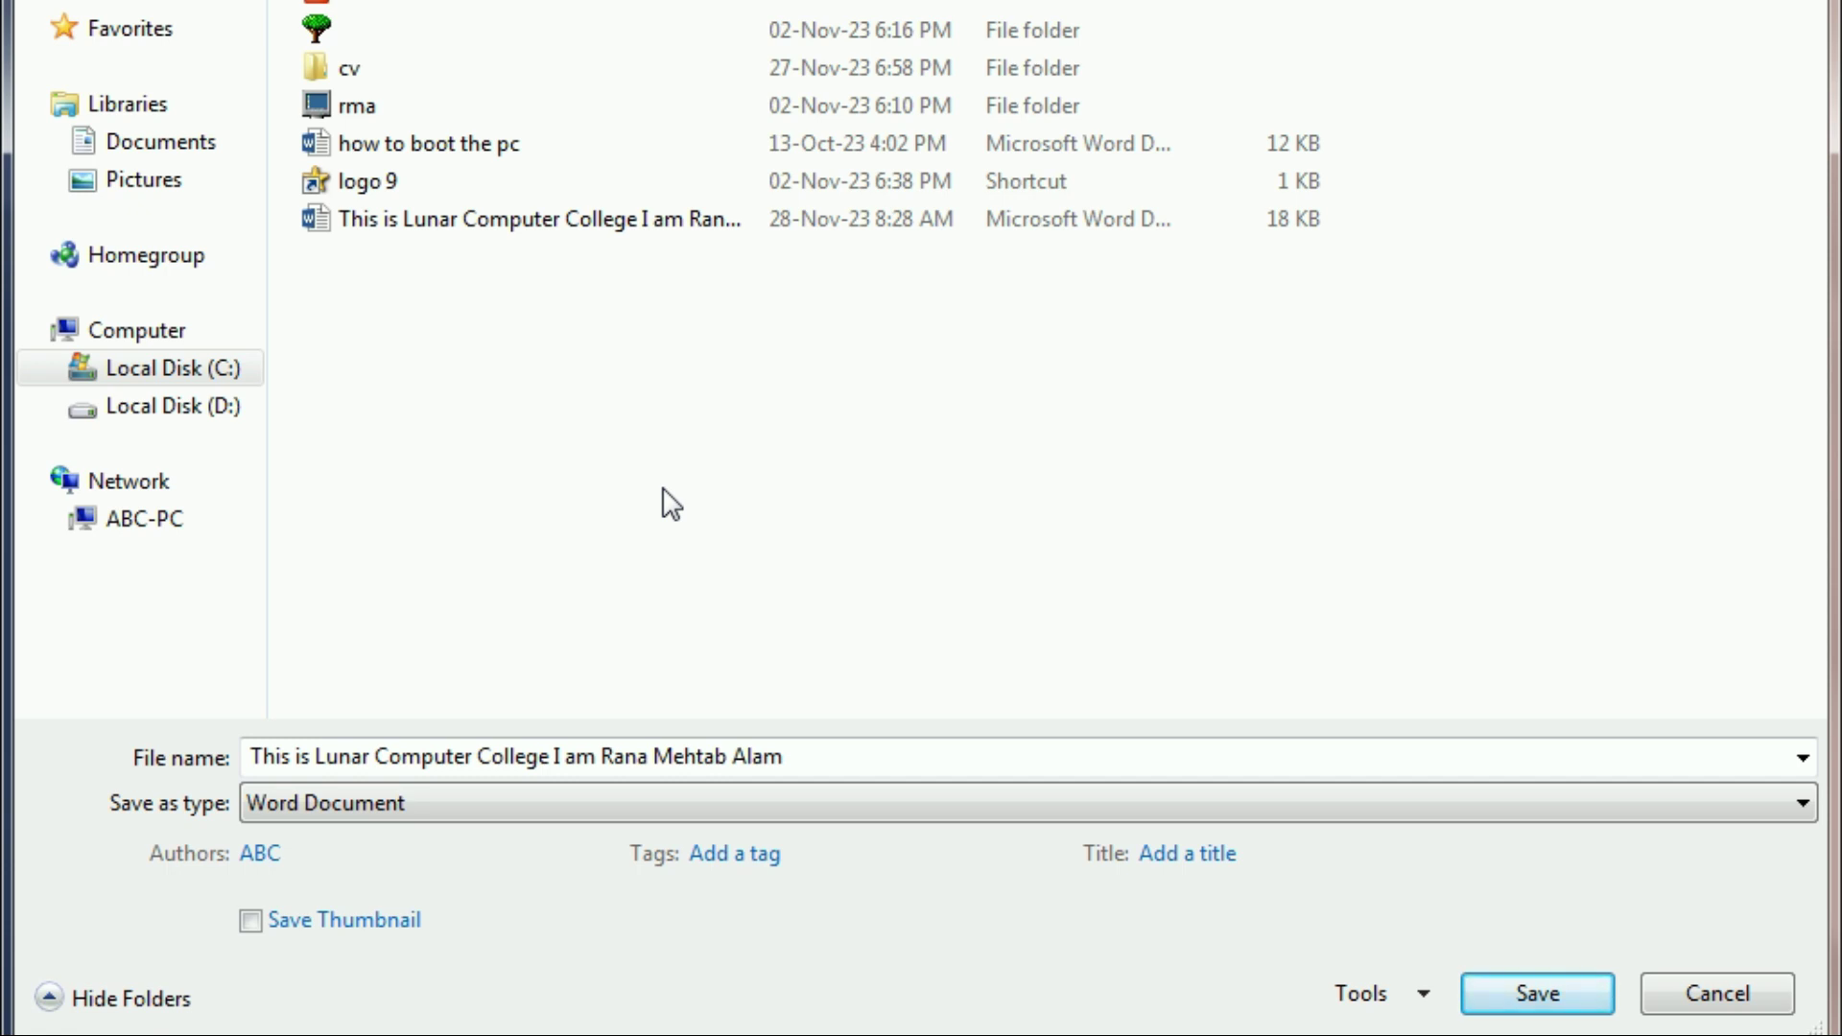
pyautogui.press('Escape')
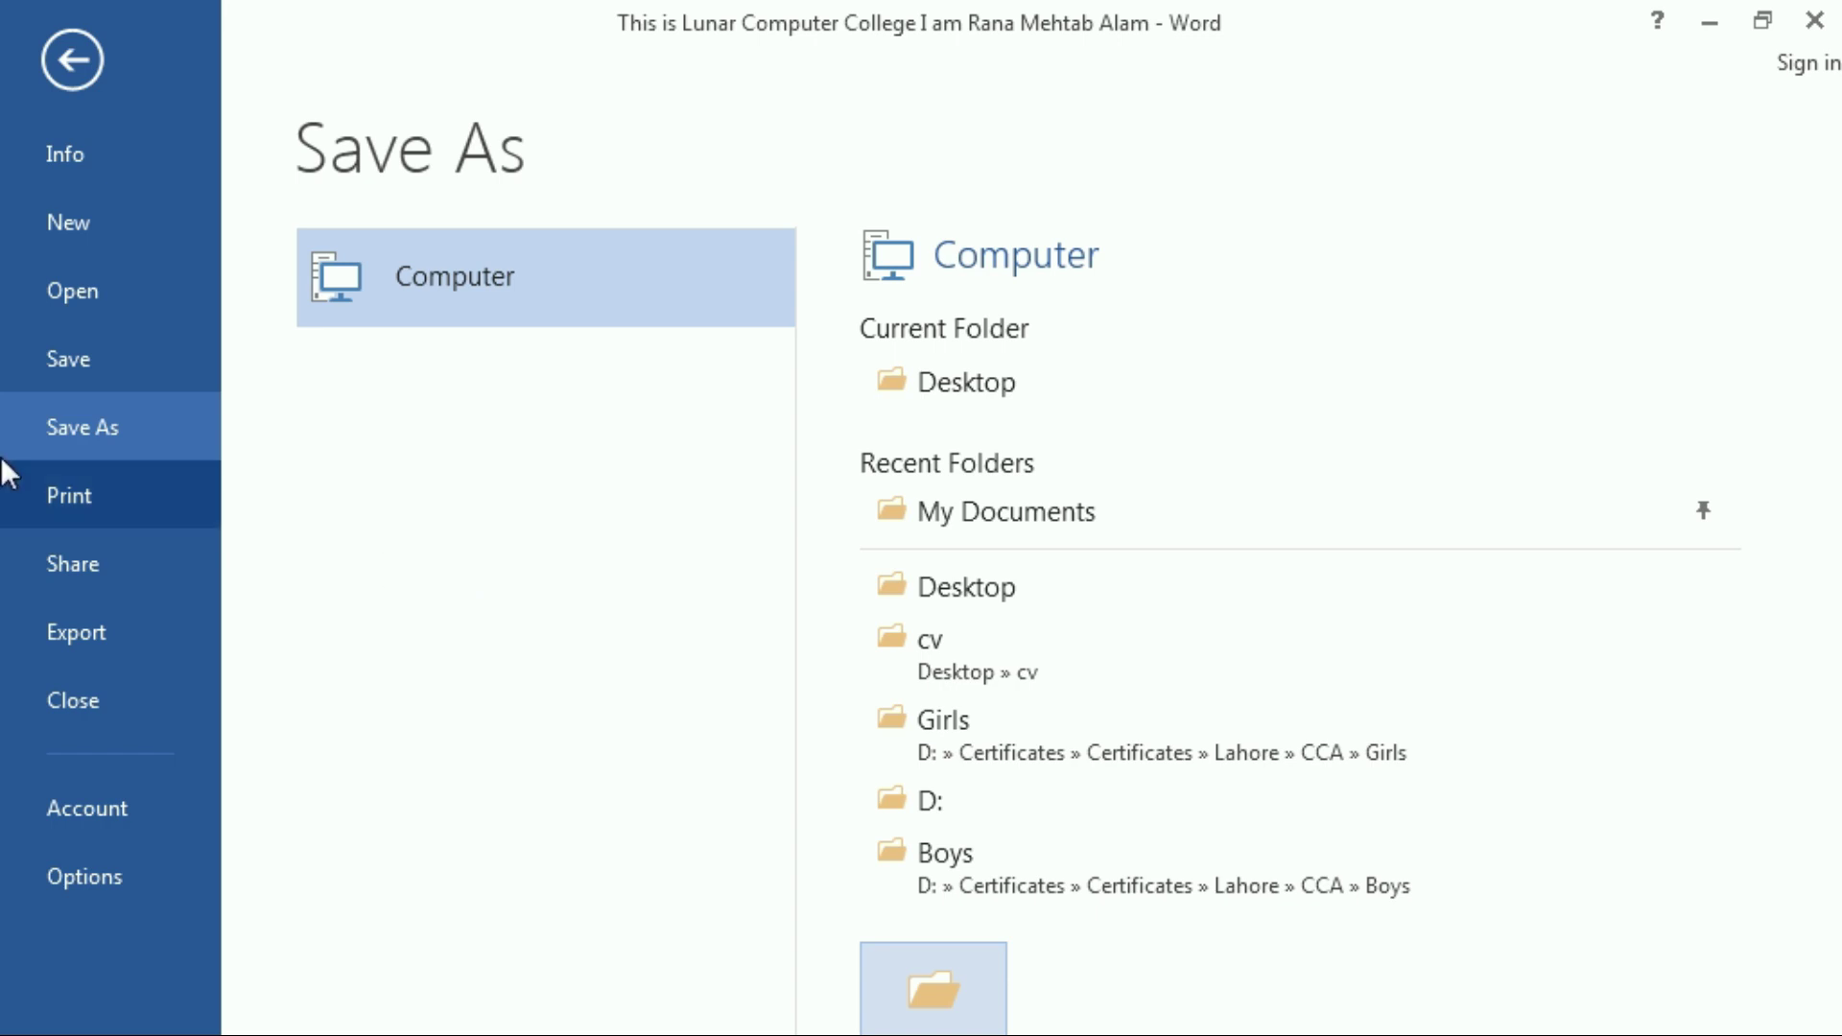
# Step: View the Create PDF/XPS Document export options, then return to the document
pyautogui.click(68, 633)
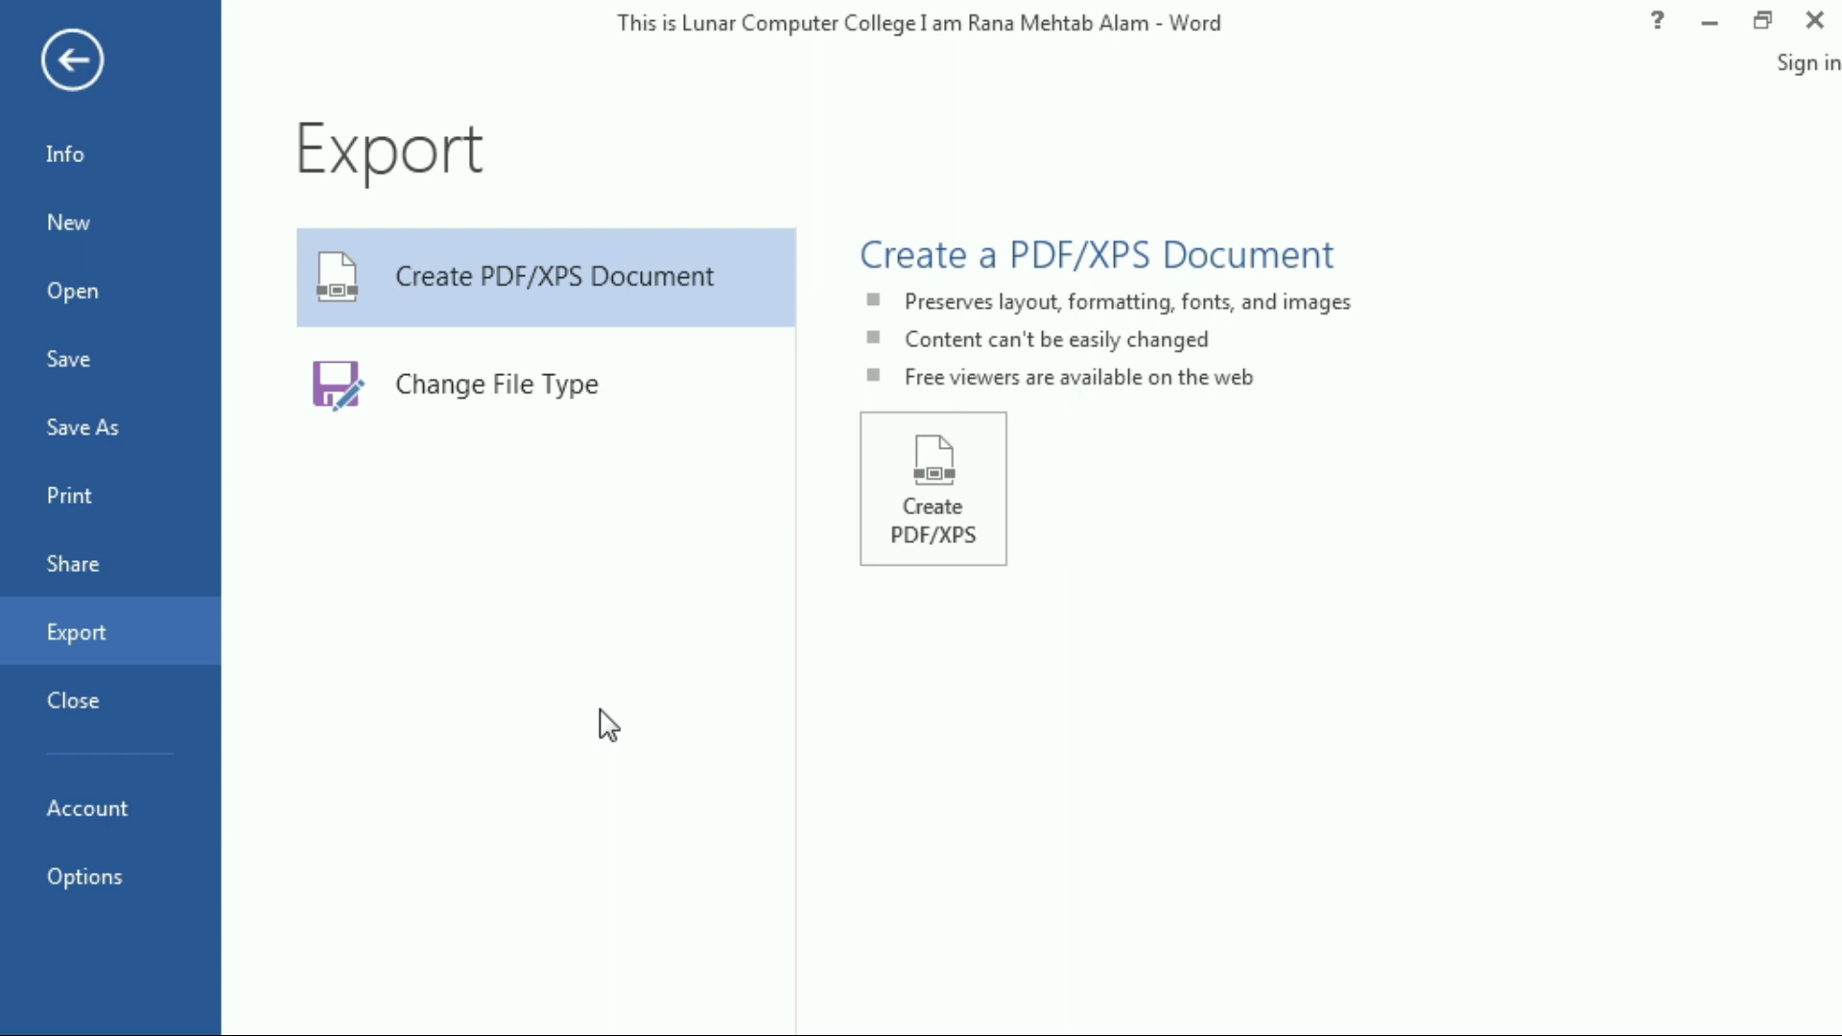
pyautogui.click(59, 63)
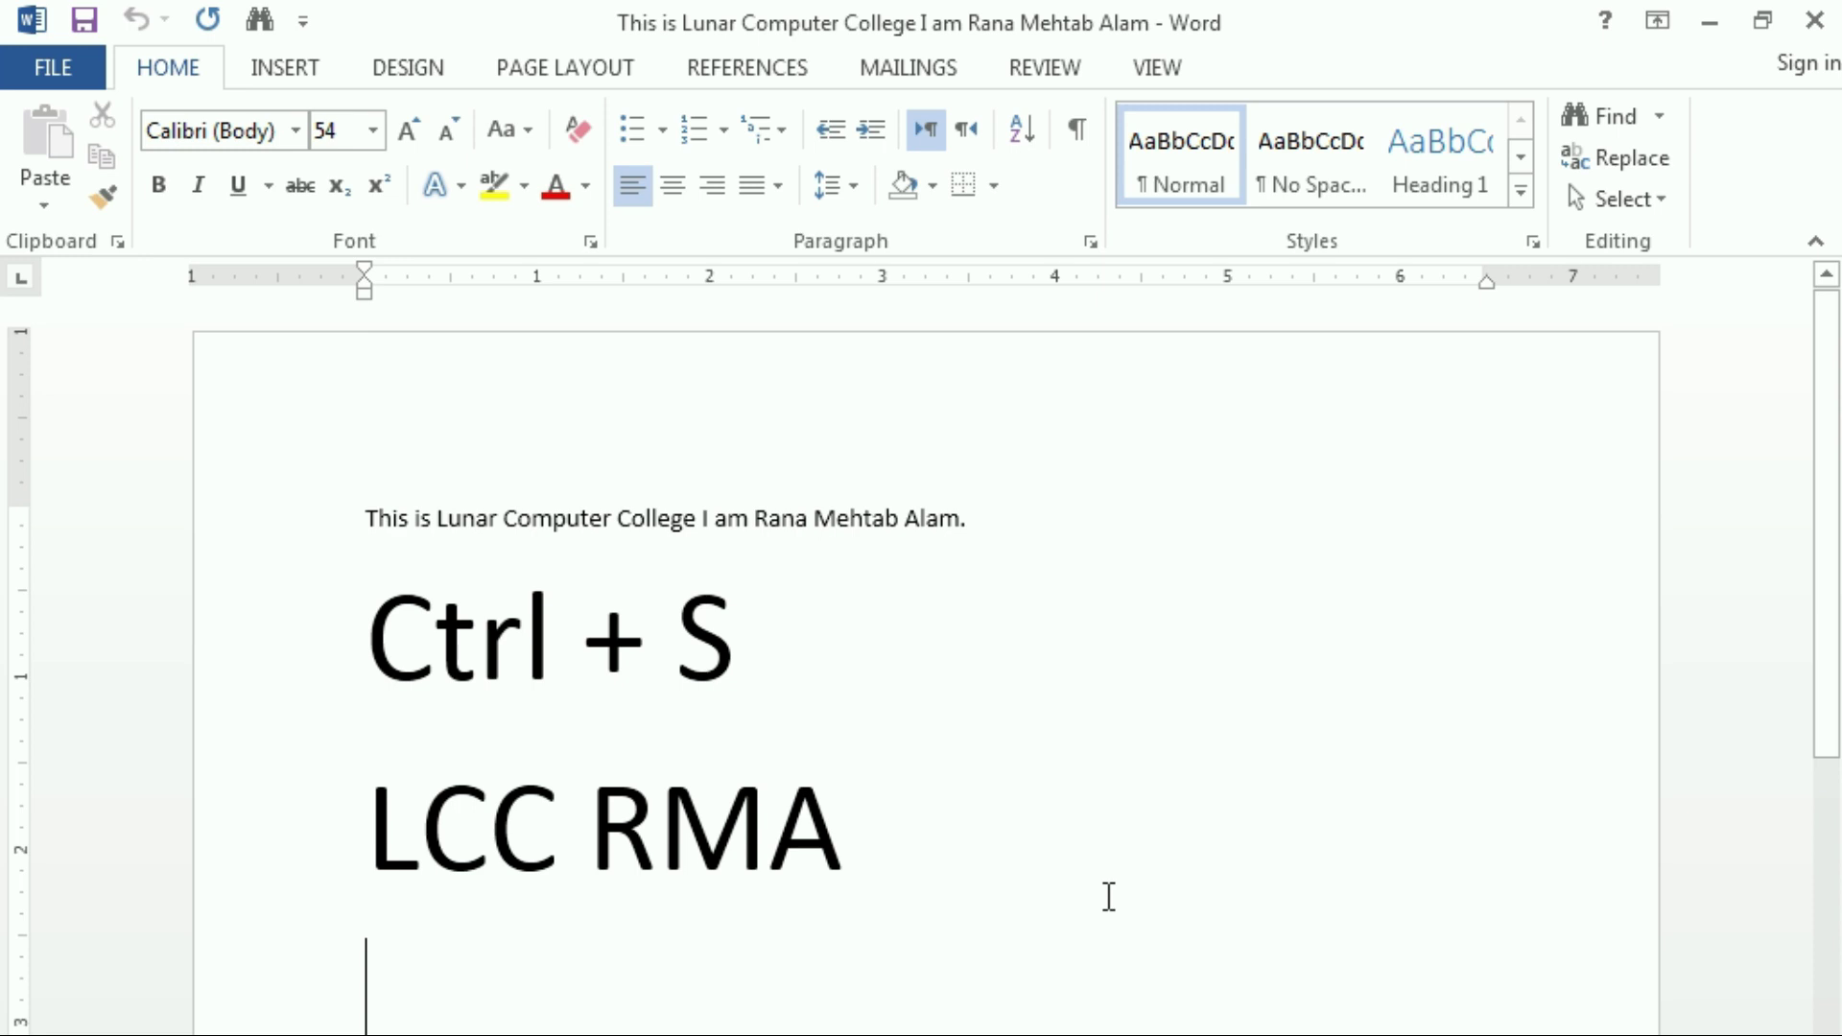